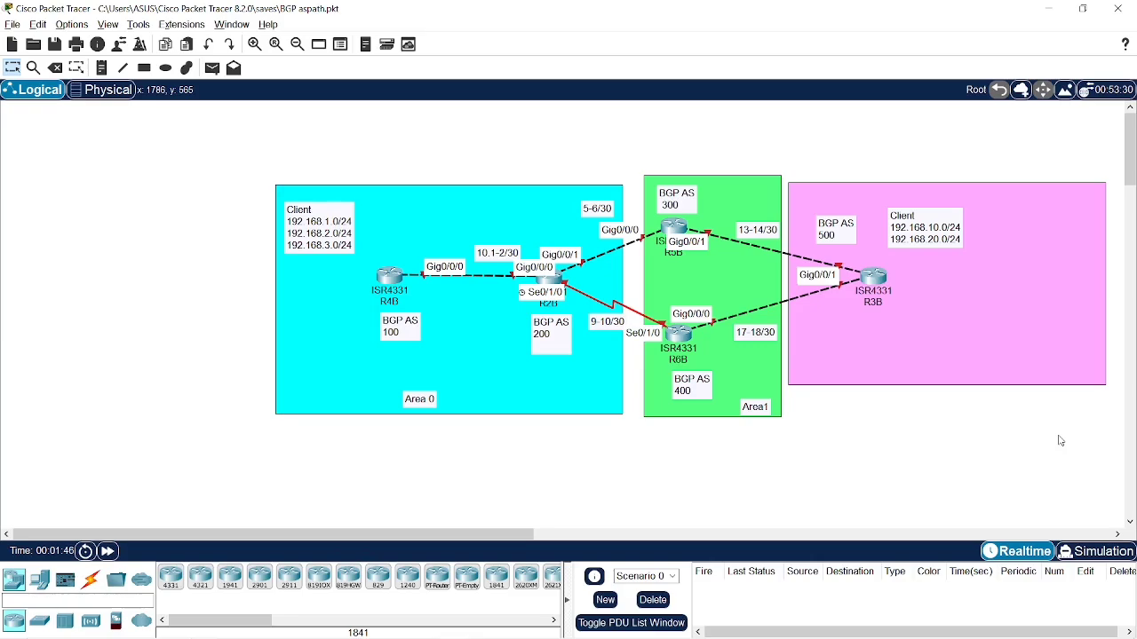
{"action": "scroll", "coordinate": [946, 439], "scroll_direction": "down", "scroll_amount": 5}
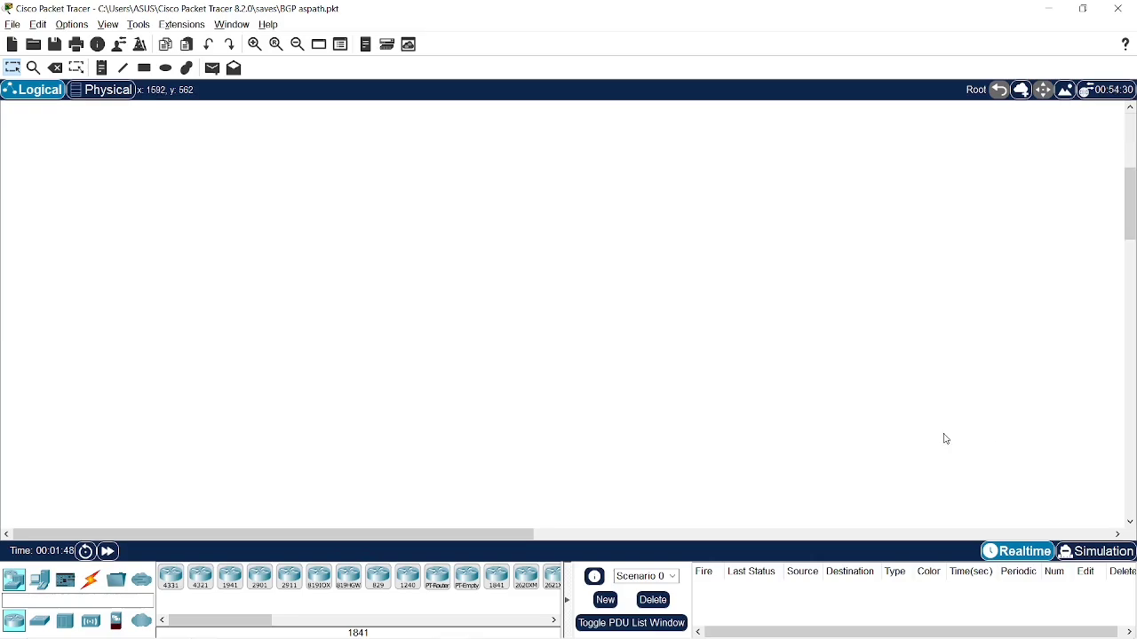
{"action": "scroll", "coordinate": [947, 438], "scroll_direction": "up", "scroll_amount": 5}
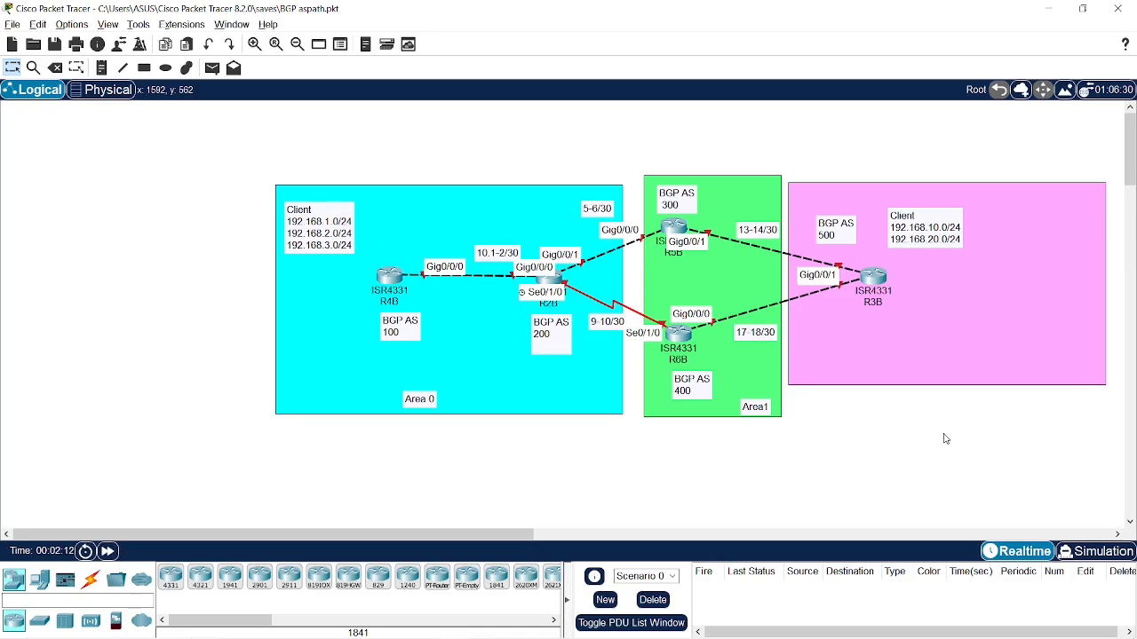
{"action": "scroll", "coordinate": [893, 441], "scroll_direction": "right", "scroll_amount": 3}
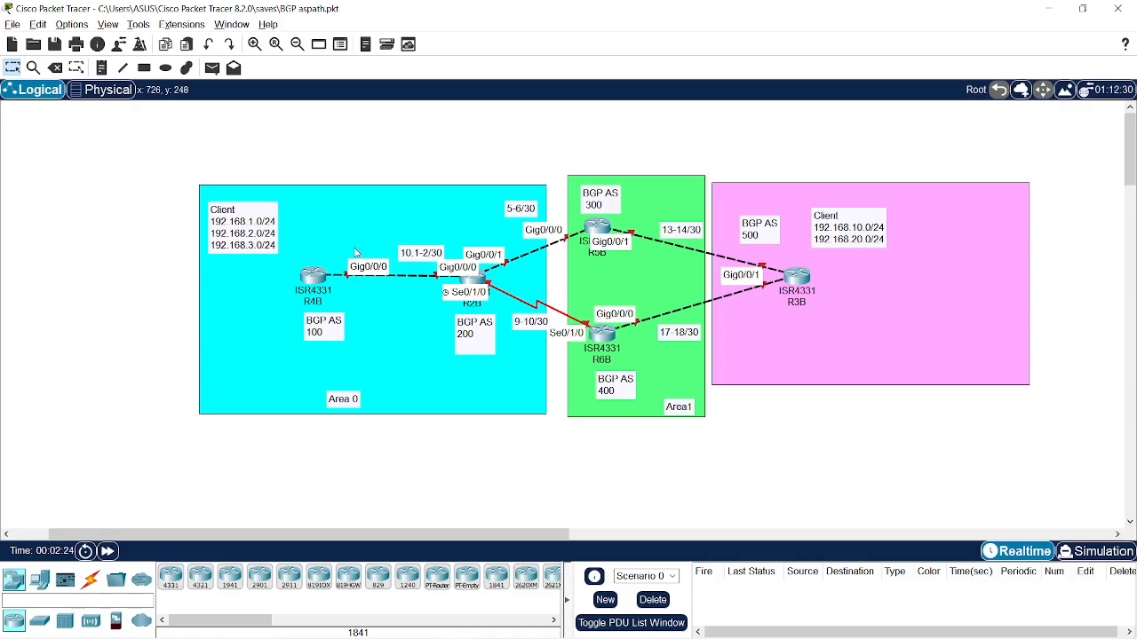
{"action": "key", "text": "alt+Tab"}
{"action": "key", "text": "alt+Tab"}
{"action": "key", "text": "alt+Tab"}
{"action": "key", "text": "alt+Tab"}
{"action": "key", "text": "alt+Tab"}
{"action": "key", "text": "alt+Tab"}
{"action": "key", "text": "alt+Tab"}
{"action": "key", "text": "alt+Tab"}
{"action": "key", "text": "alt+Tab"}
{"action": "key", "text": "alt+Tab"}
{"action": "key", "text": "alt+Tab"}
{"action": "key", "text": "alt+Tab"}
{"action": "key", "text": "alt+Tab"}
{"action": "key", "text": "alt+Tab"}
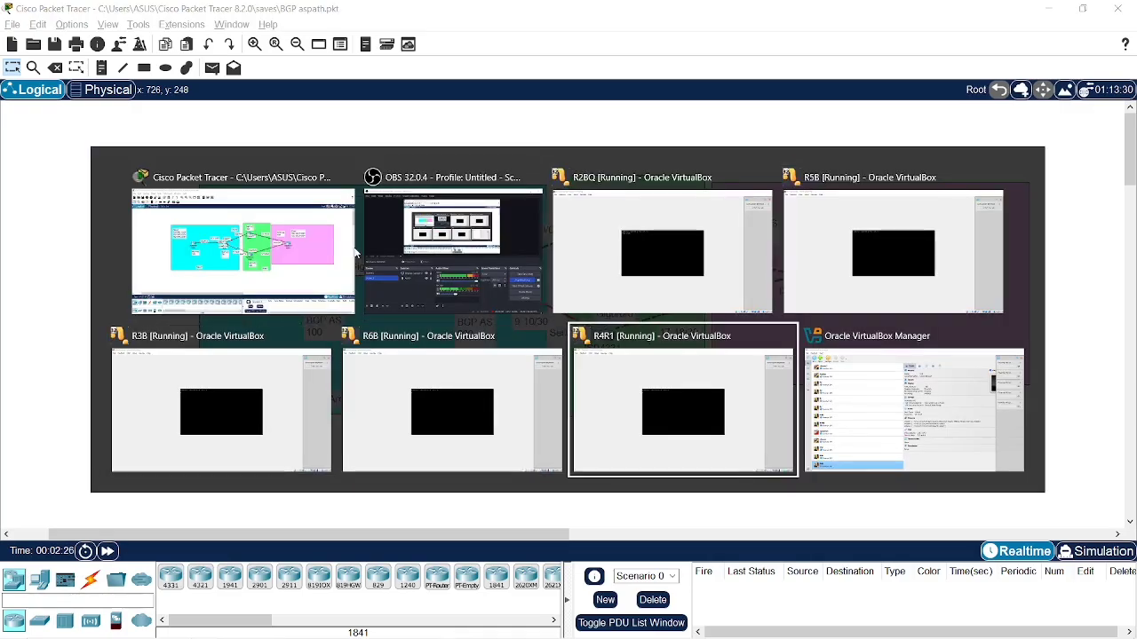
{"action": "key", "text": "alt+Tab"}
{"action": "key", "text": "alt+Tab"}
{"action": "key", "text": "alt+Tab"}
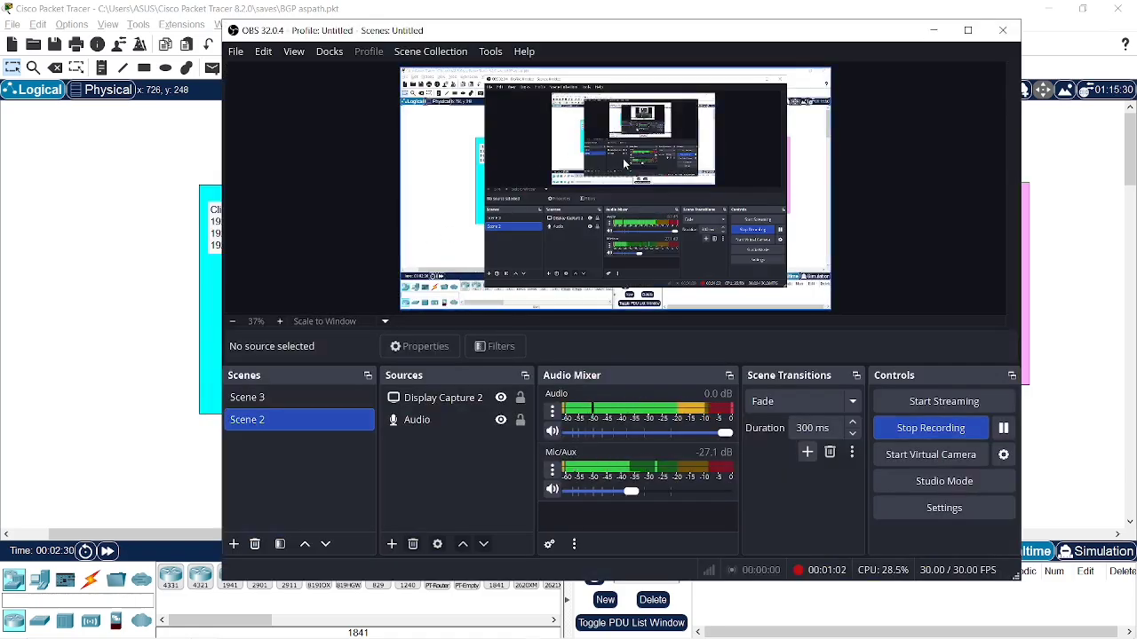
{"action": "left_click", "coordinate": [932, 33]}
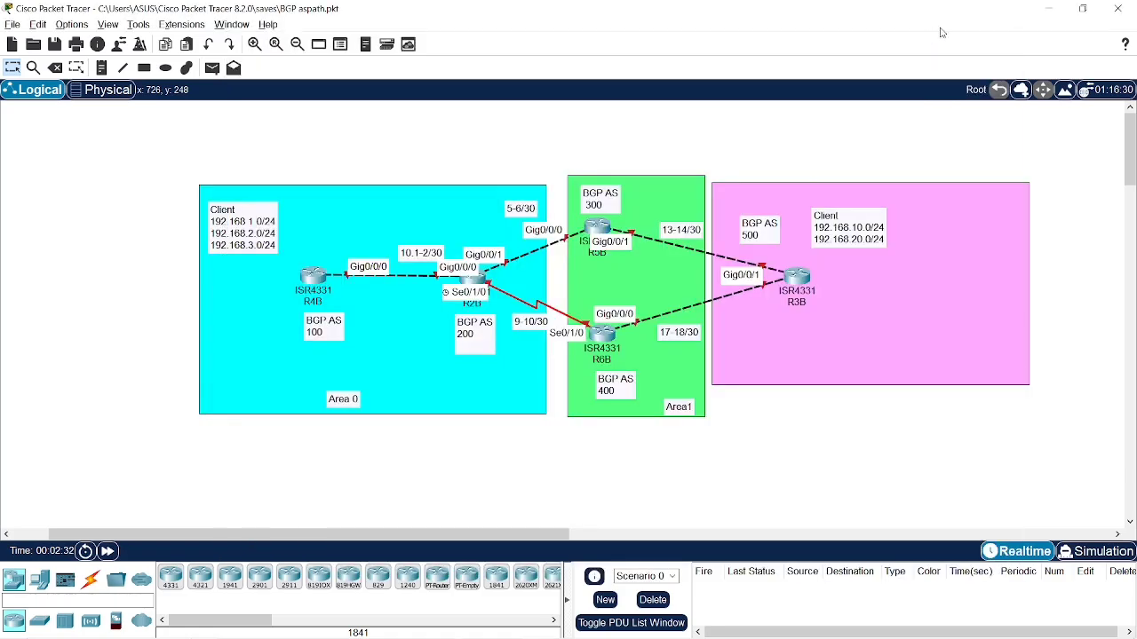
Minimize the topology window and launch WinBox from the WInbox folder inside the Kerja desktop folder
{"action": "left_click", "coordinate": [1048, 8]}
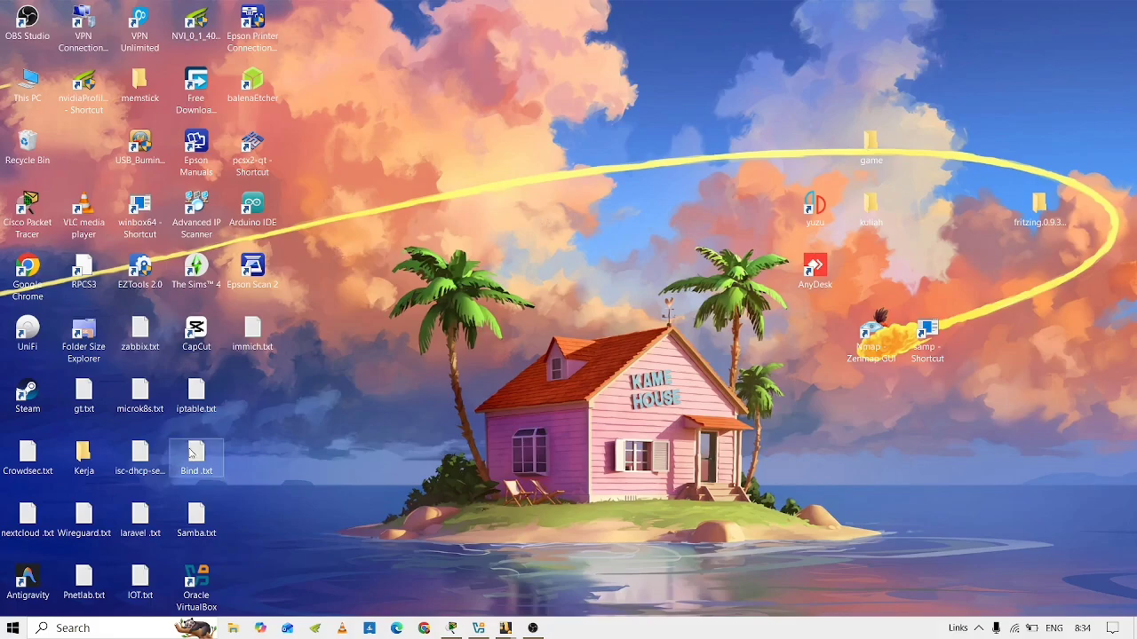
{"action": "left_click", "coordinate": [82, 447]}
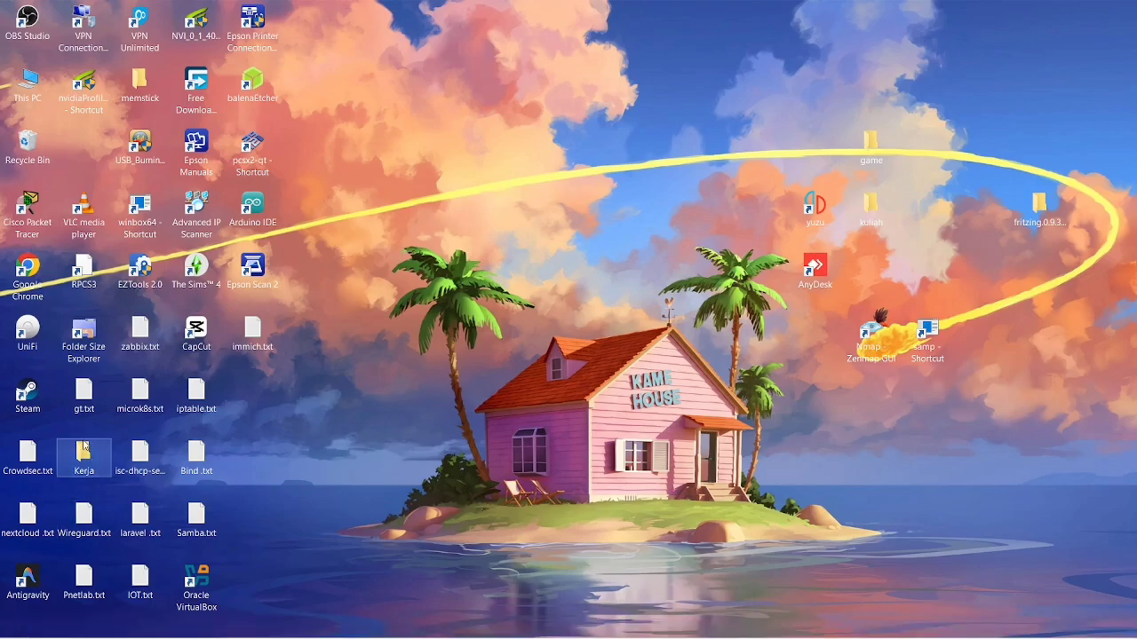
{"action": "double_click", "coordinate": [82, 448]}
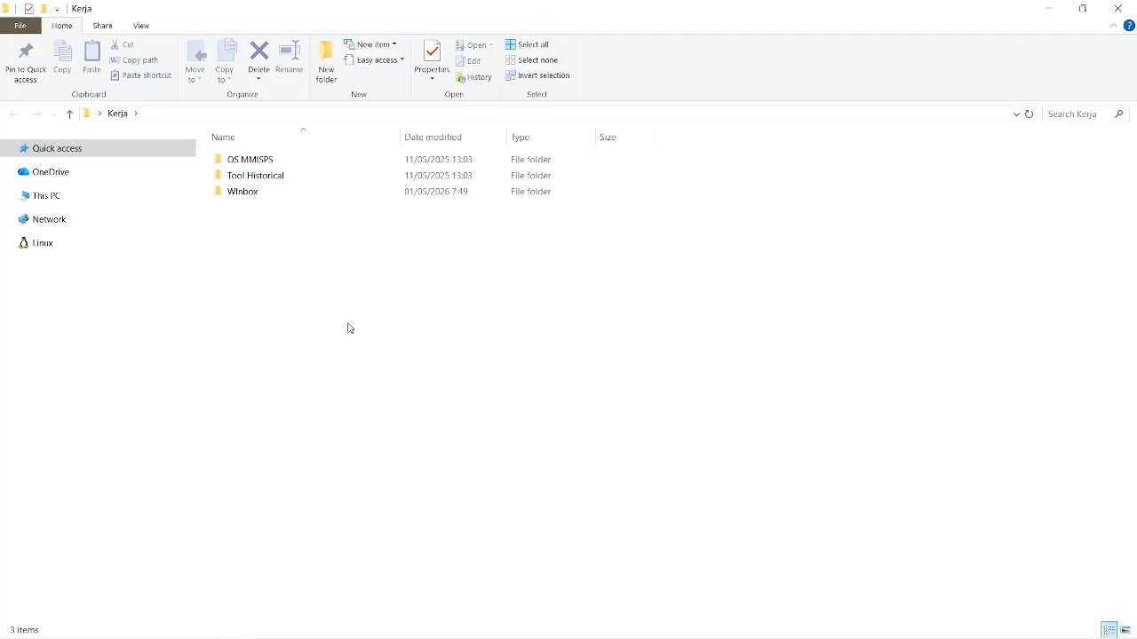
{"action": "double_click", "coordinate": [254, 192]}
{"action": "left_click", "coordinate": [269, 168]}
{"action": "double_click", "coordinate": [269, 169]}
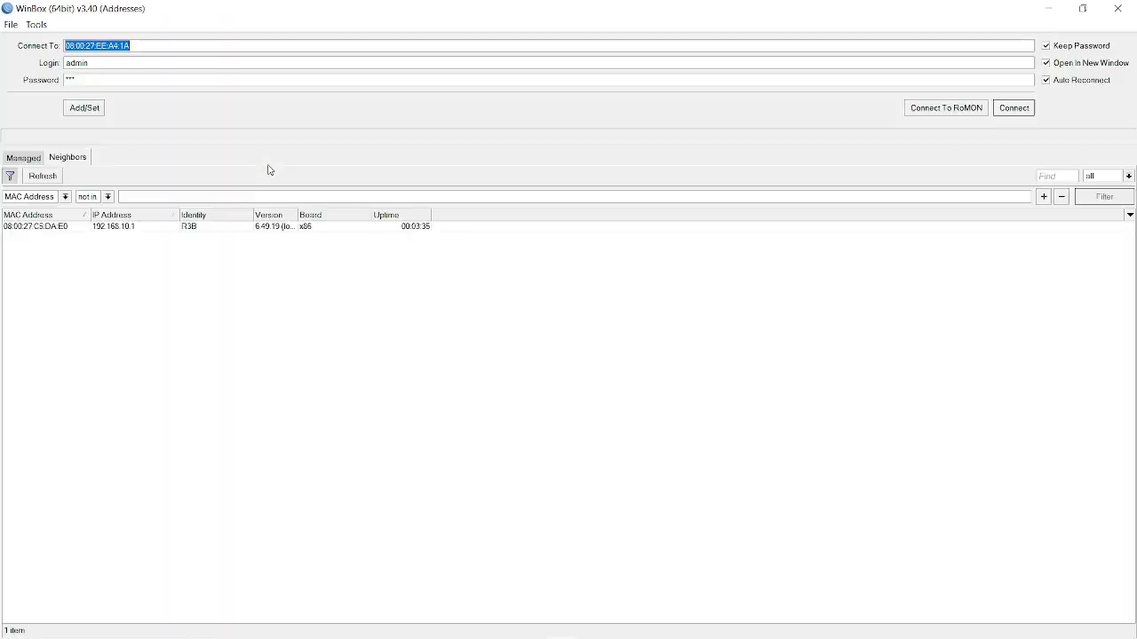
Check the topology in Cisco Packet Tracer, then connect to neighbor R2B in WinBox, dismiss the RouterOS welcome notice and maximize the session
{"action": "key", "text": "alt+Tab"}
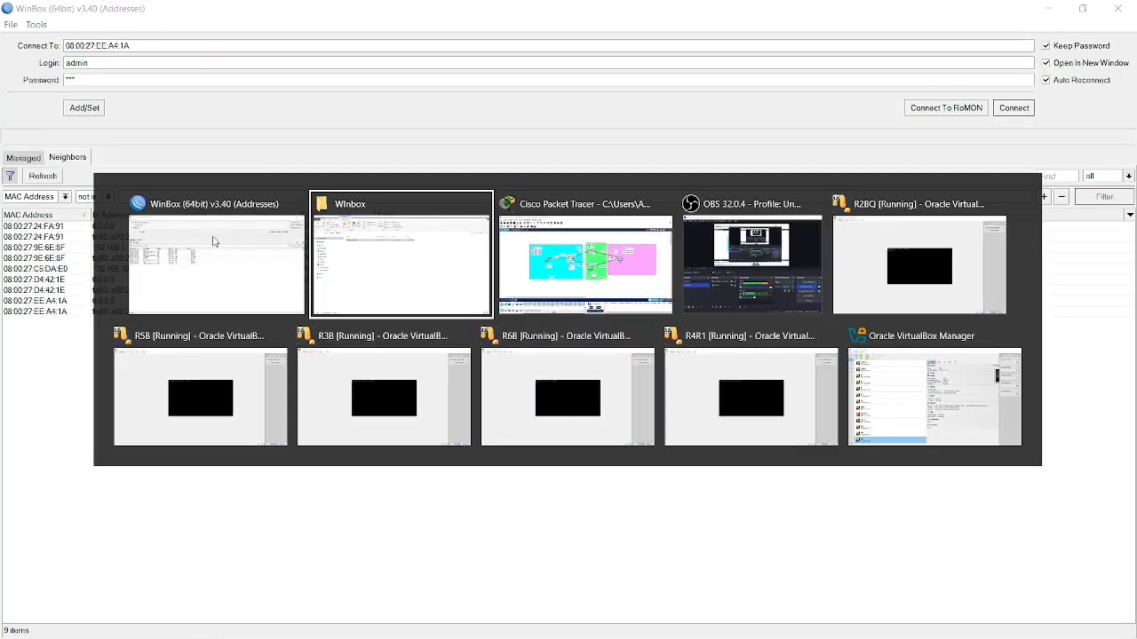
{"action": "key", "text": "alt+Tab"}
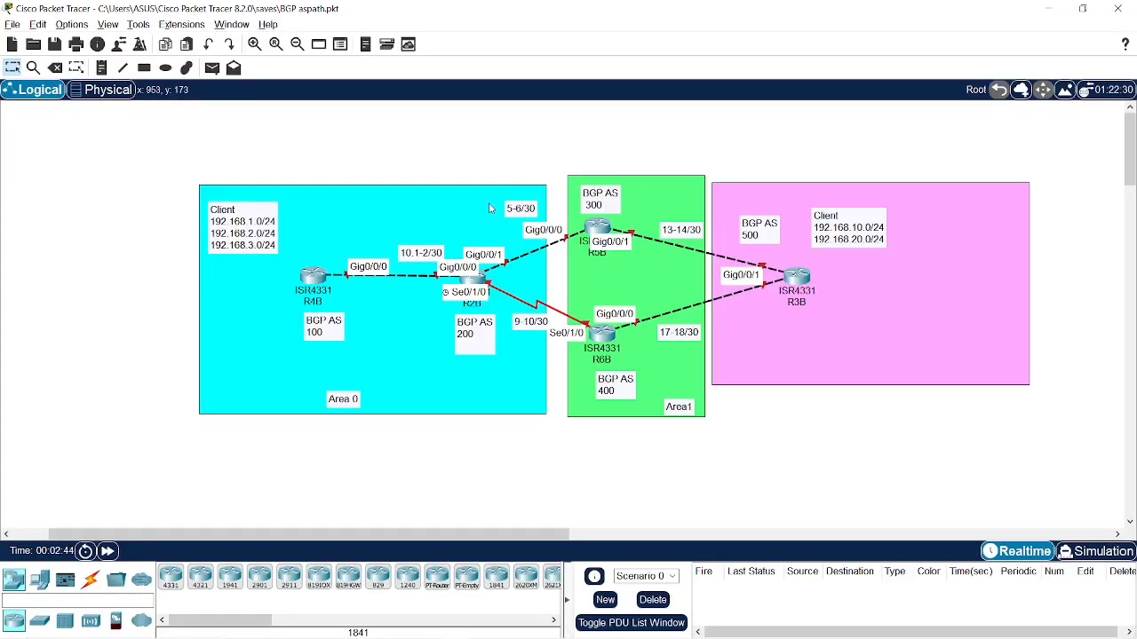
{"action": "key", "text": "alt+Tab"}
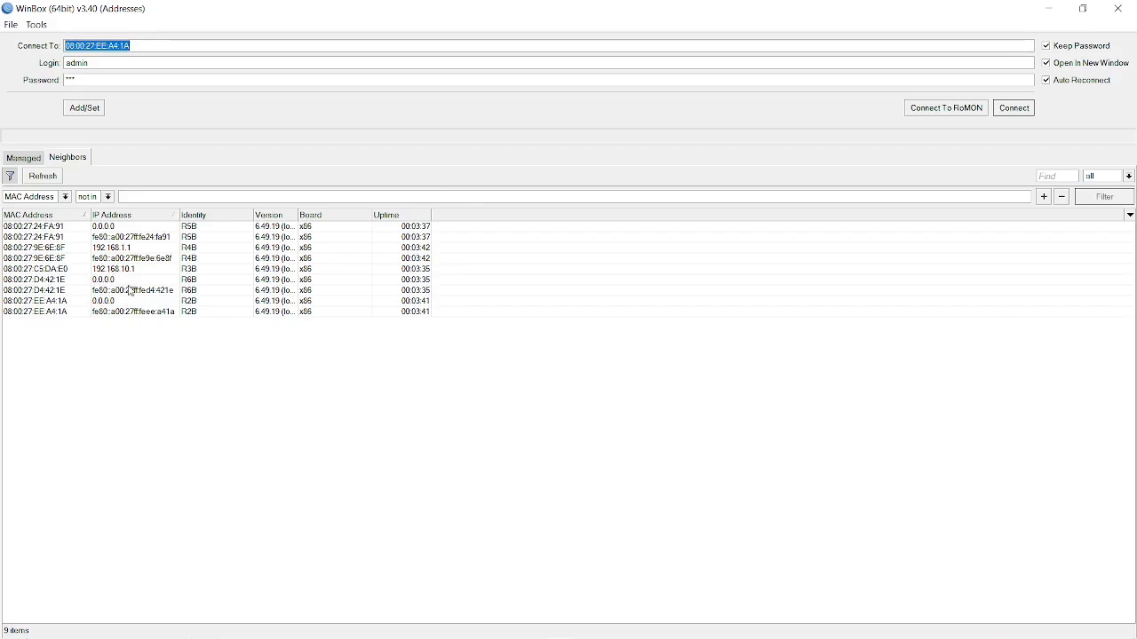
{"action": "left_click", "coordinate": [45, 311]}
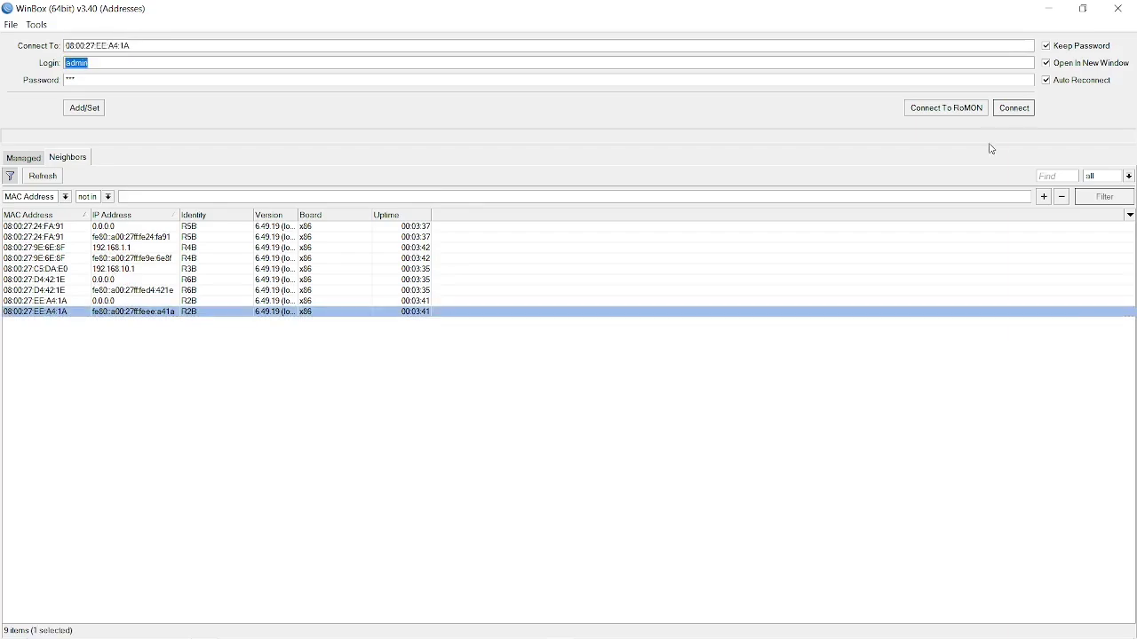
{"action": "left_click", "coordinate": [1012, 107]}
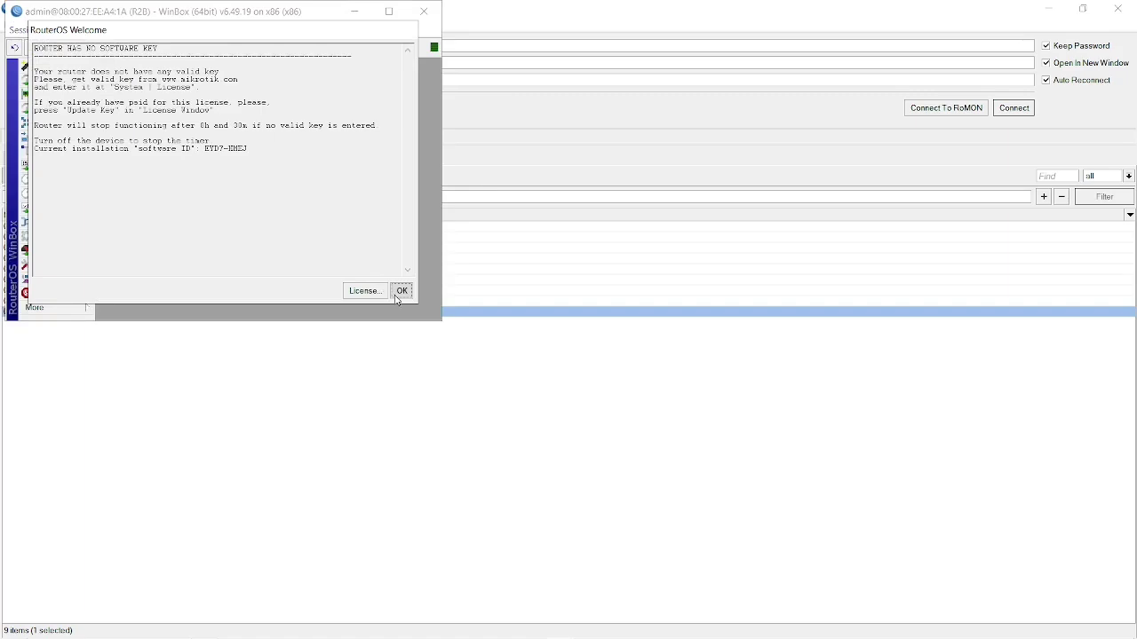
{"action": "left_click", "coordinate": [397, 300]}
{"action": "left_click", "coordinate": [388, 10]}
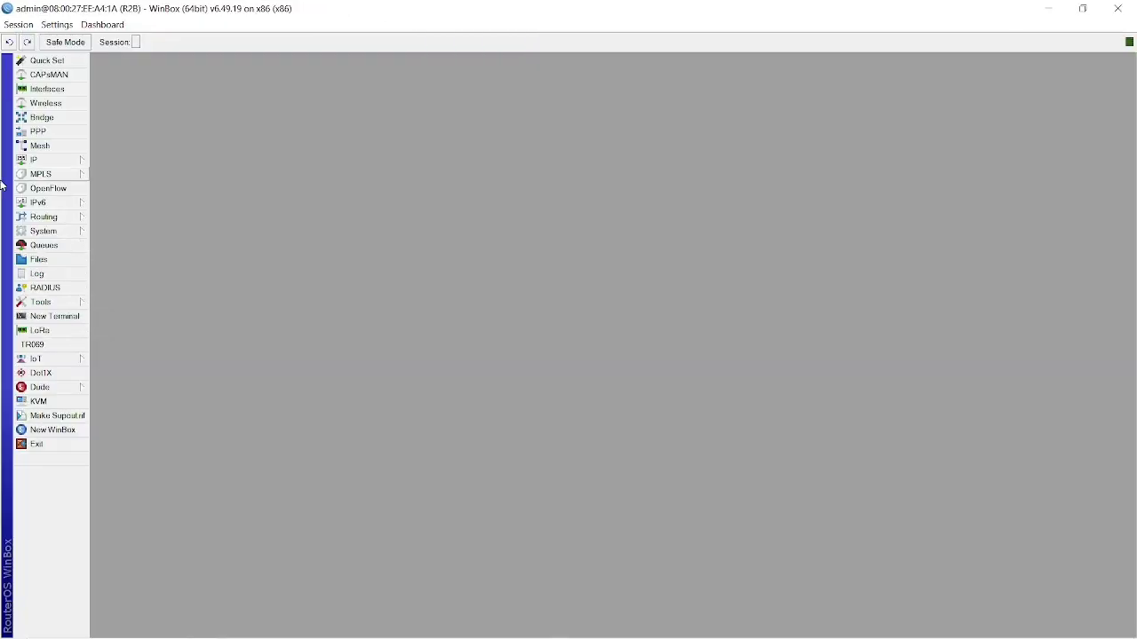
Open R2B's IP route list and inspect the BGP attributes of the 192.168.3.0/24 route
{"action": "left_click", "coordinate": [35, 160]}
{"action": "left_click", "coordinate": [112, 360]}
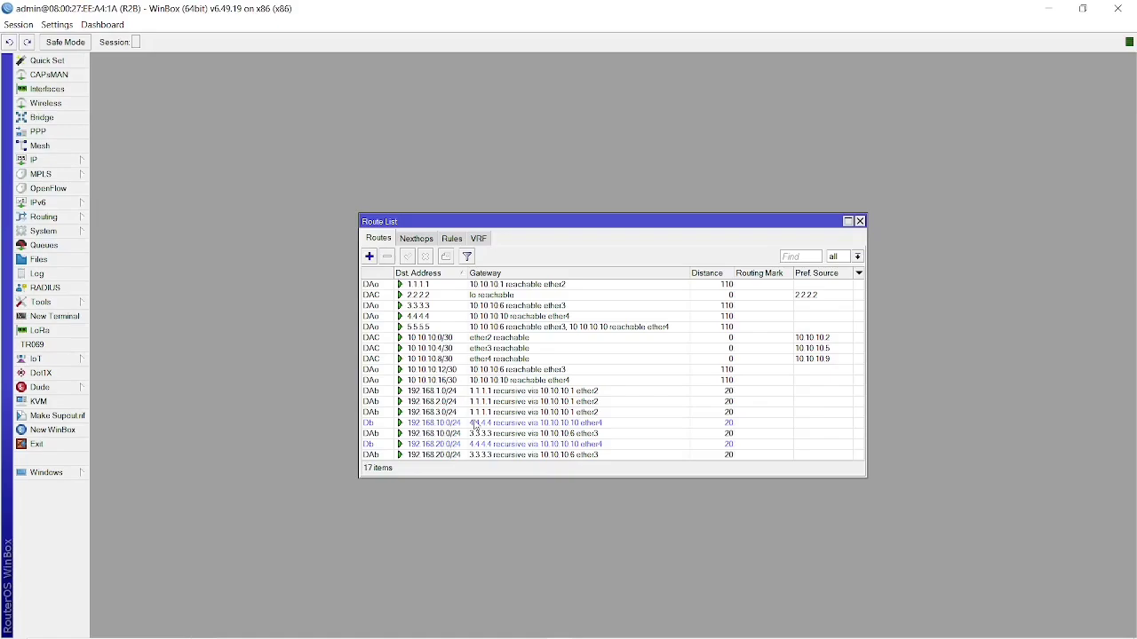
{"action": "double_click", "coordinate": [457, 413]}
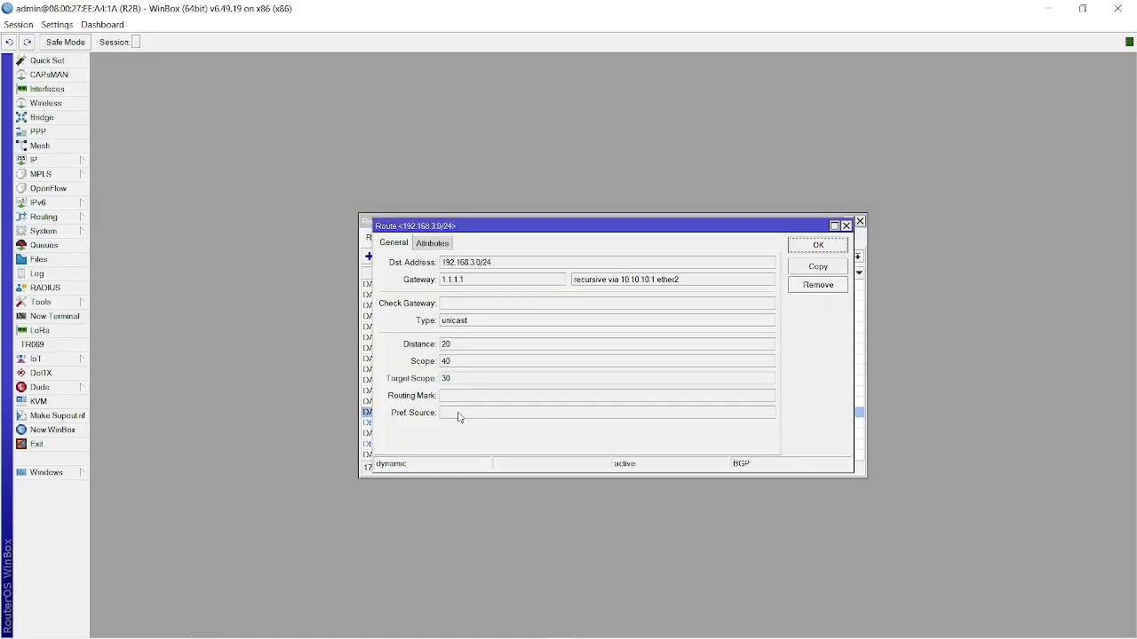
{"action": "left_click", "coordinate": [429, 242]}
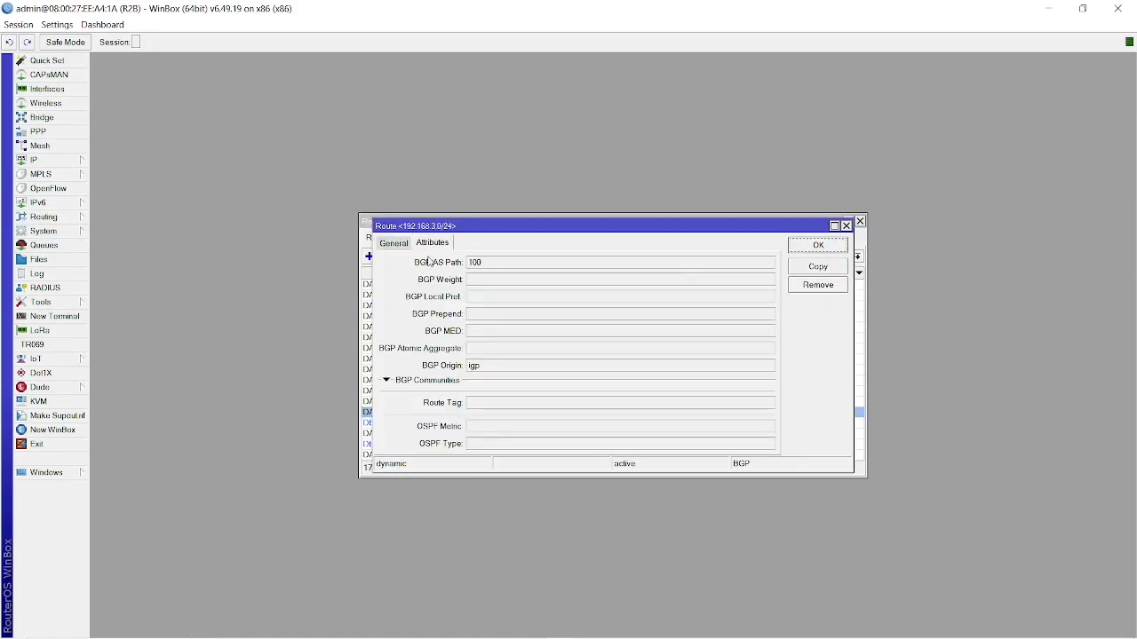
{"action": "left_click", "coordinate": [816, 248]}
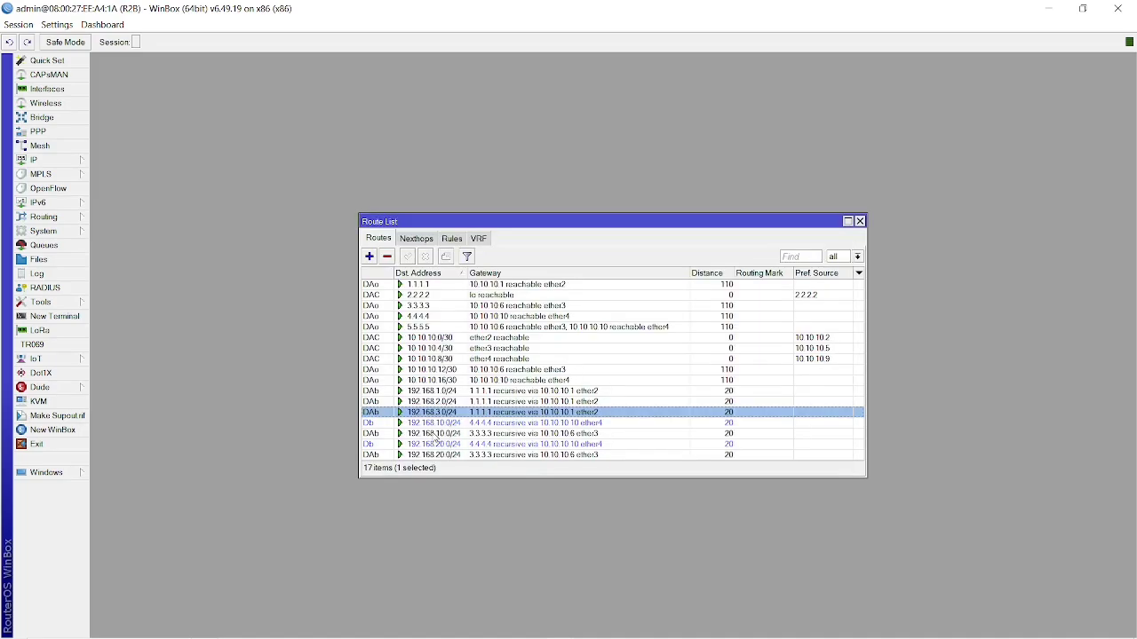
Compare the BGP AS paths of the 192.168.10.0/24 route via 3.3.3.3 and the 192.168.20.0/24 route via 4.4.4.4, and minimize the R2B session
{"action": "double_click", "coordinate": [435, 433]}
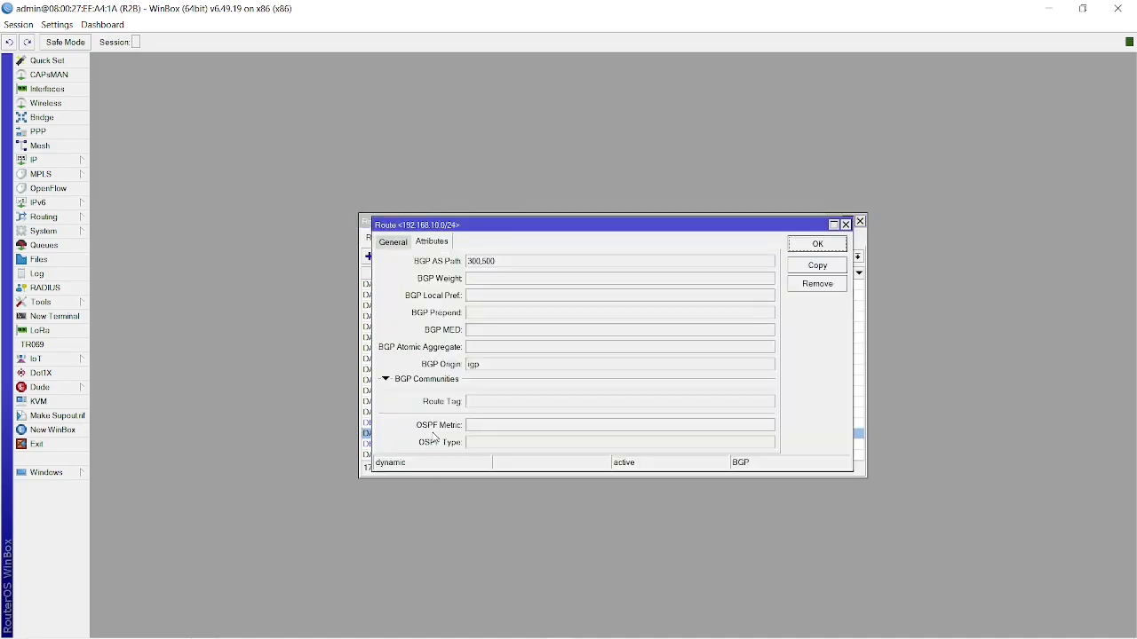
{"action": "left_click", "coordinate": [391, 243]}
{"action": "left_click", "coordinate": [817, 243]}
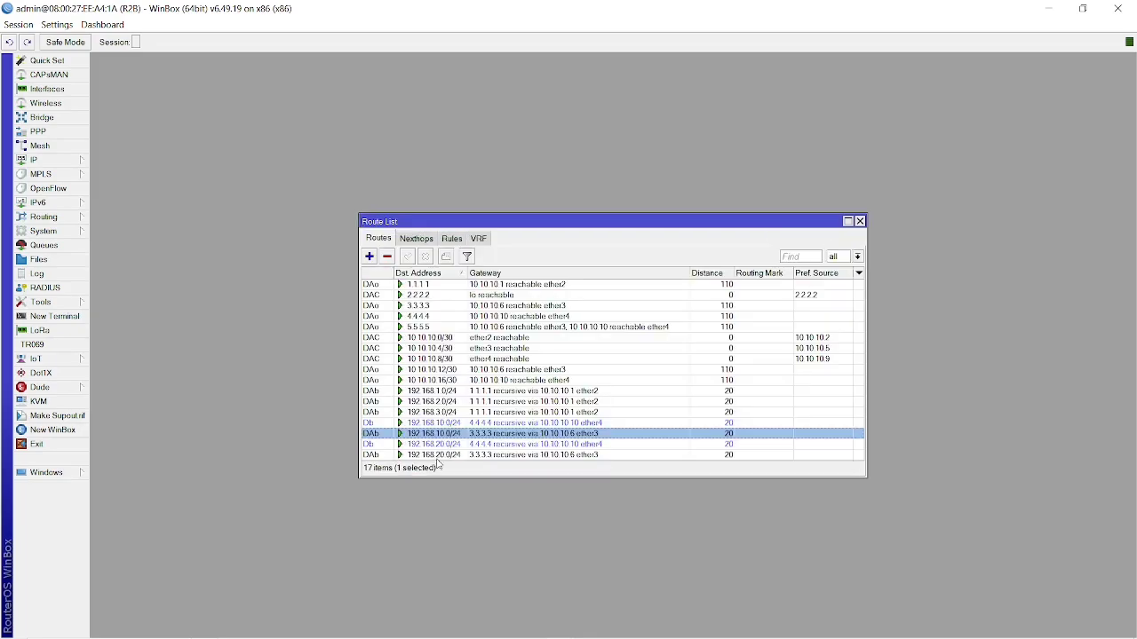
{"action": "double_click", "coordinate": [435, 444]}
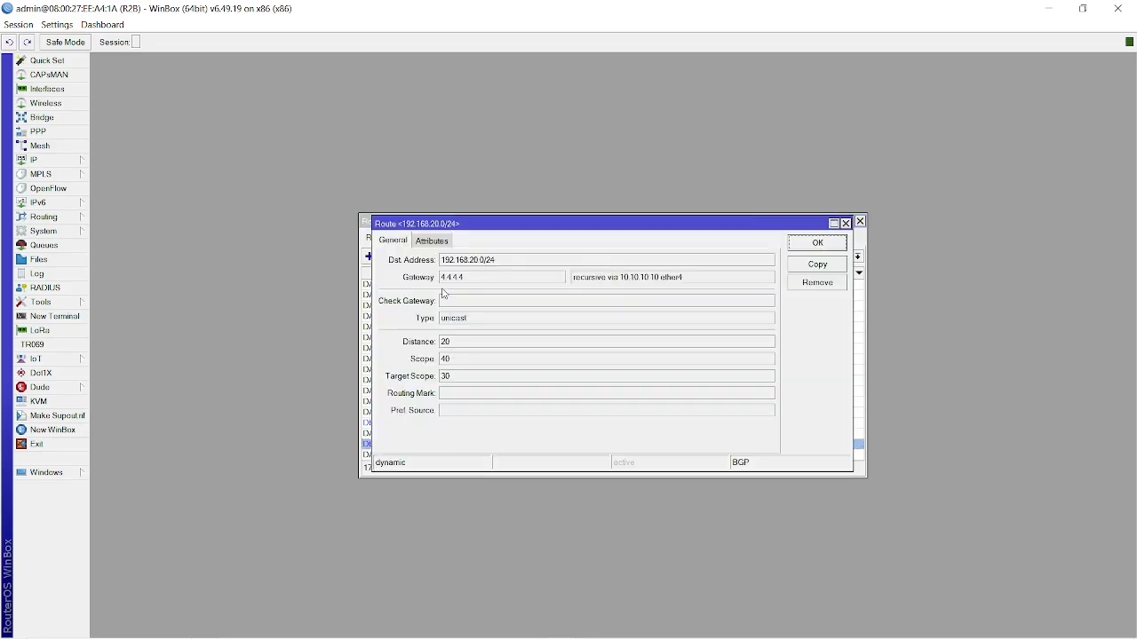
{"action": "left_click", "coordinate": [446, 244]}
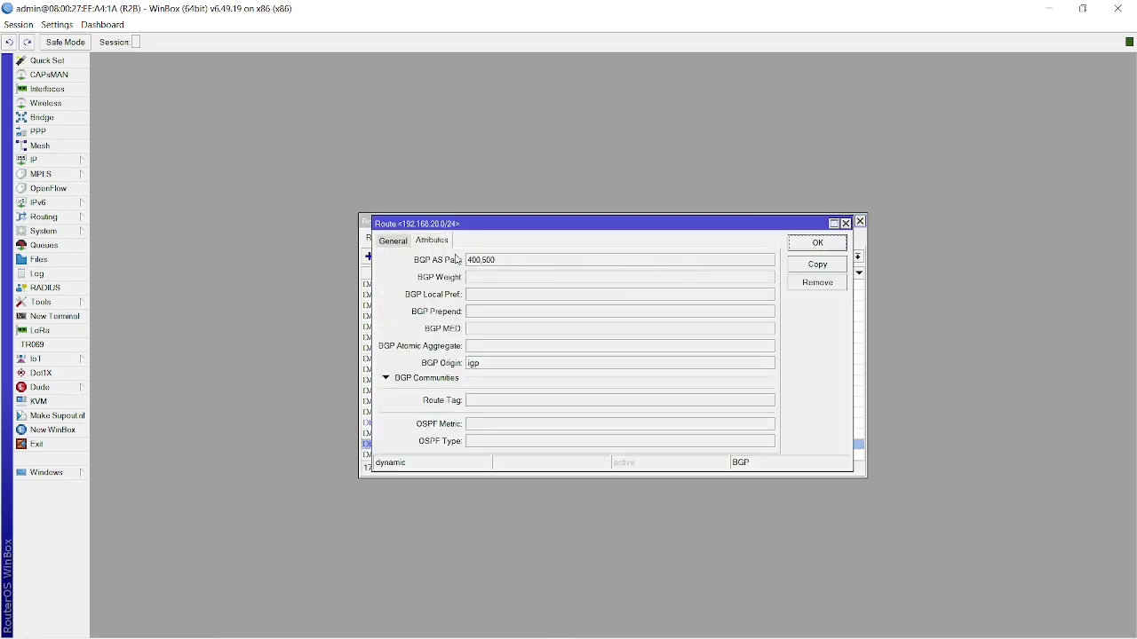
{"action": "left_click", "coordinate": [825, 241]}
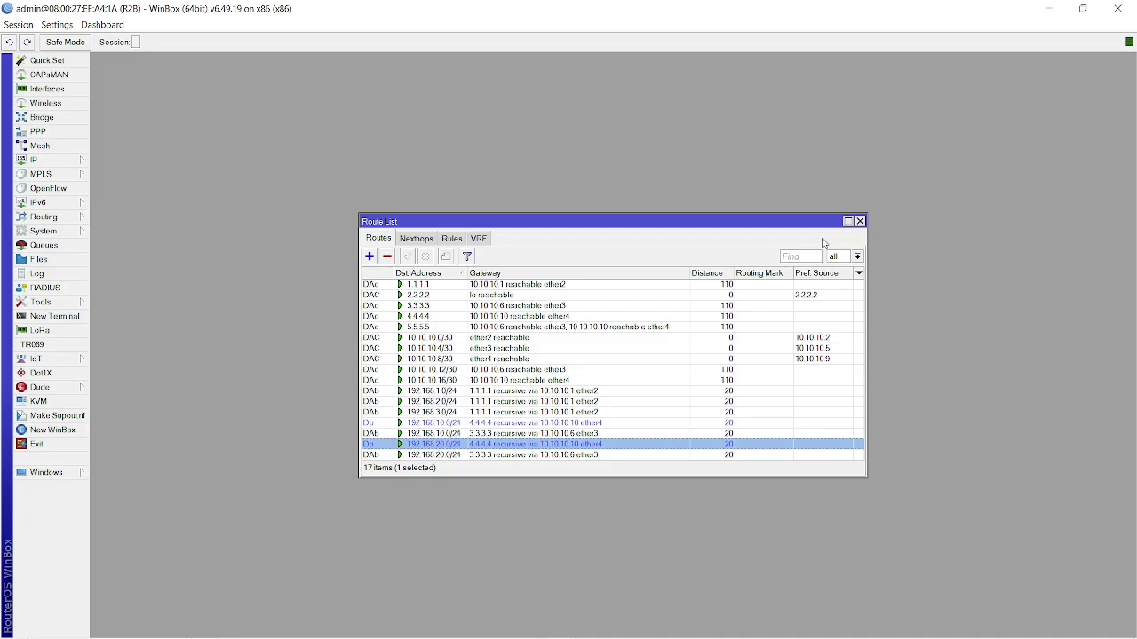
{"action": "double_click", "coordinate": [524, 445]}
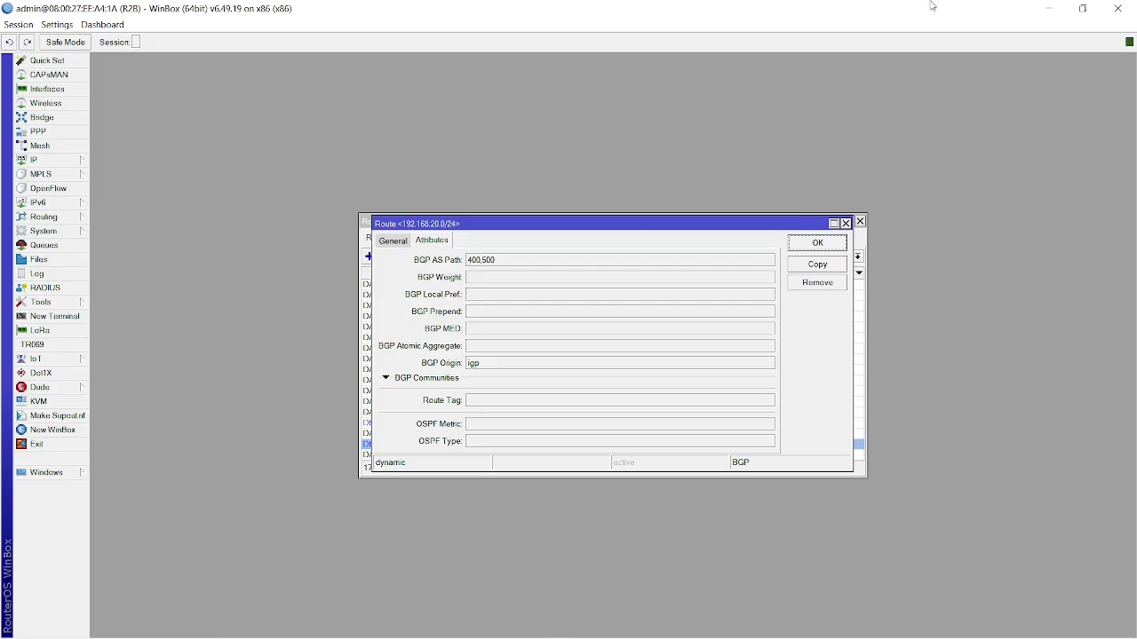
{"action": "left_click", "coordinate": [1034, 7]}
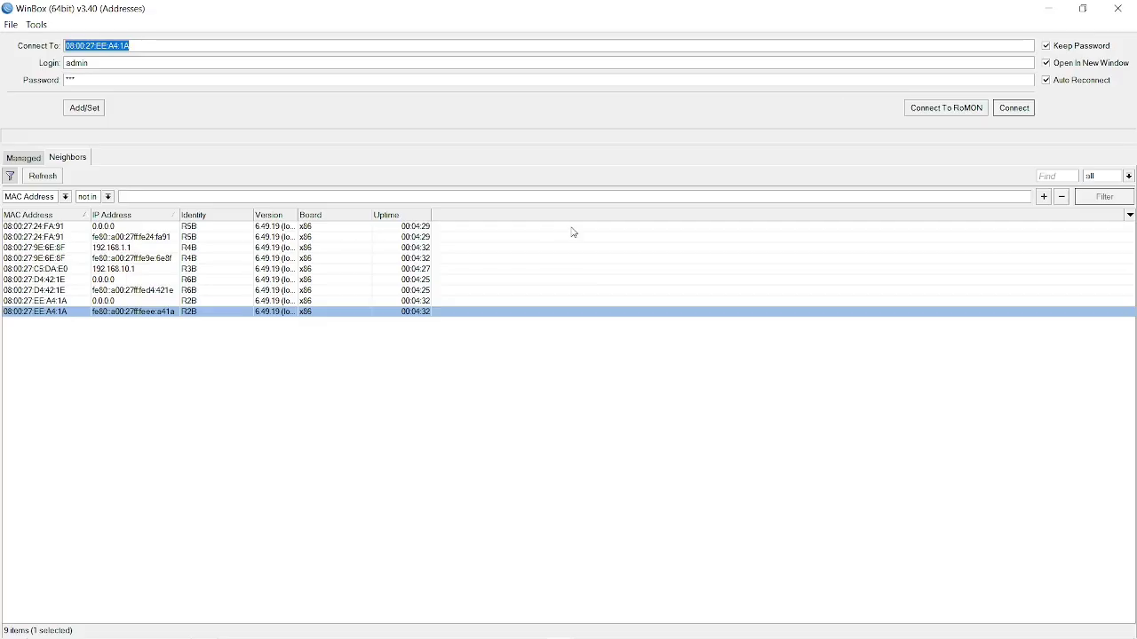
Connect to neighbor R5B with WinBox, dismiss the RouterOS welcome notice and maximize its session window
{"action": "left_click", "coordinate": [43, 227]}
{"action": "key", "text": "alt+Tab"}
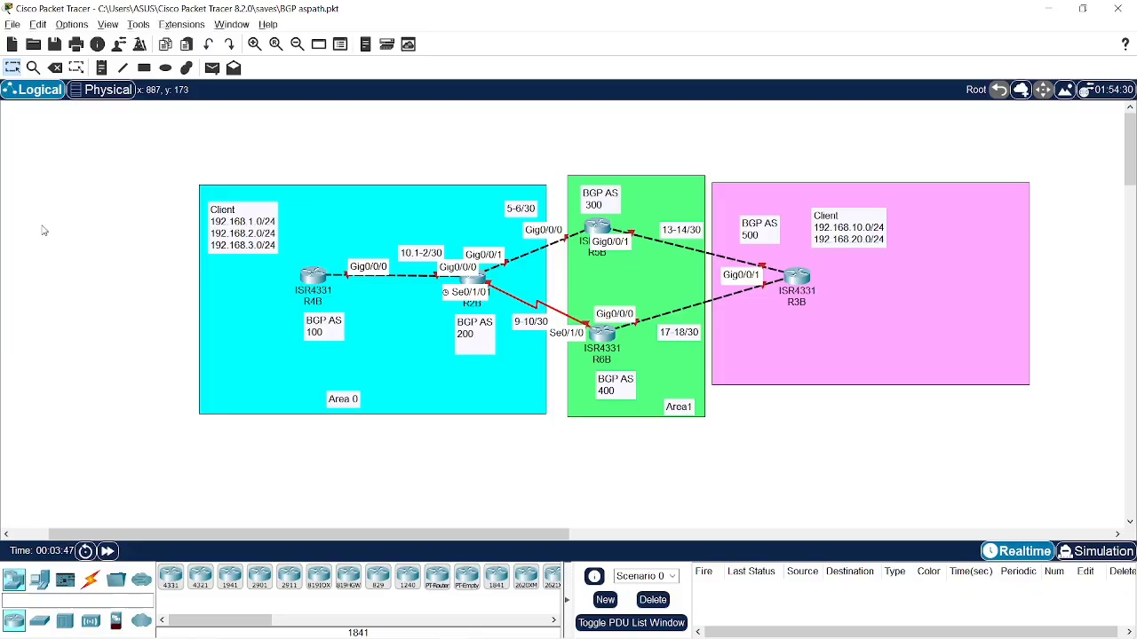
{"action": "key", "text": "alt+Tab"}
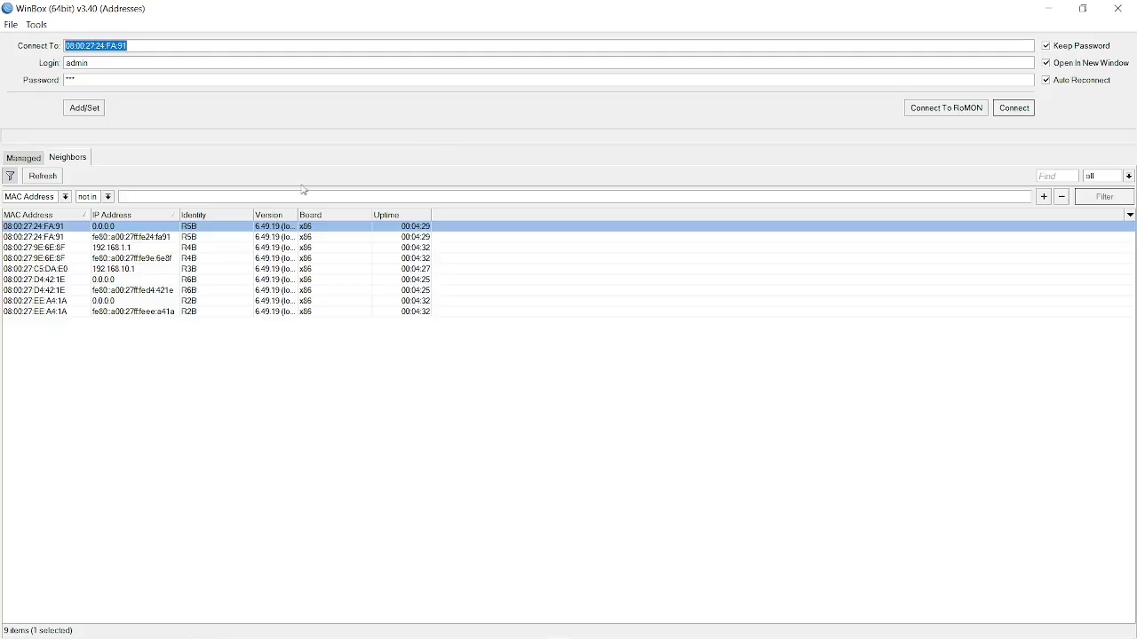
{"action": "left_click", "coordinate": [1015, 107]}
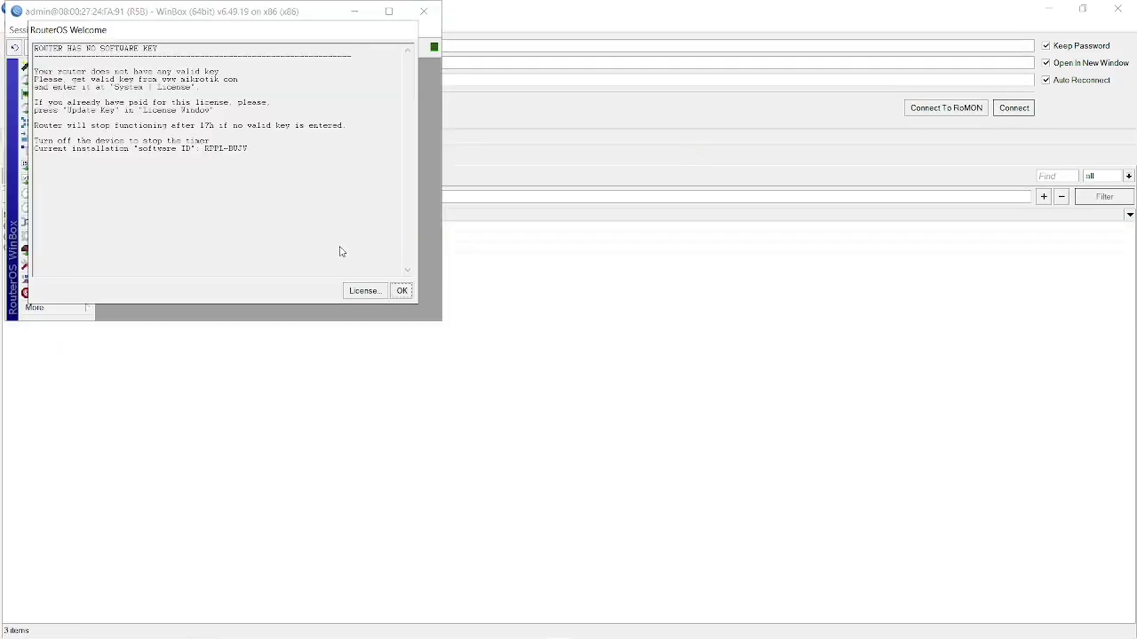
{"action": "left_click", "coordinate": [404, 291]}
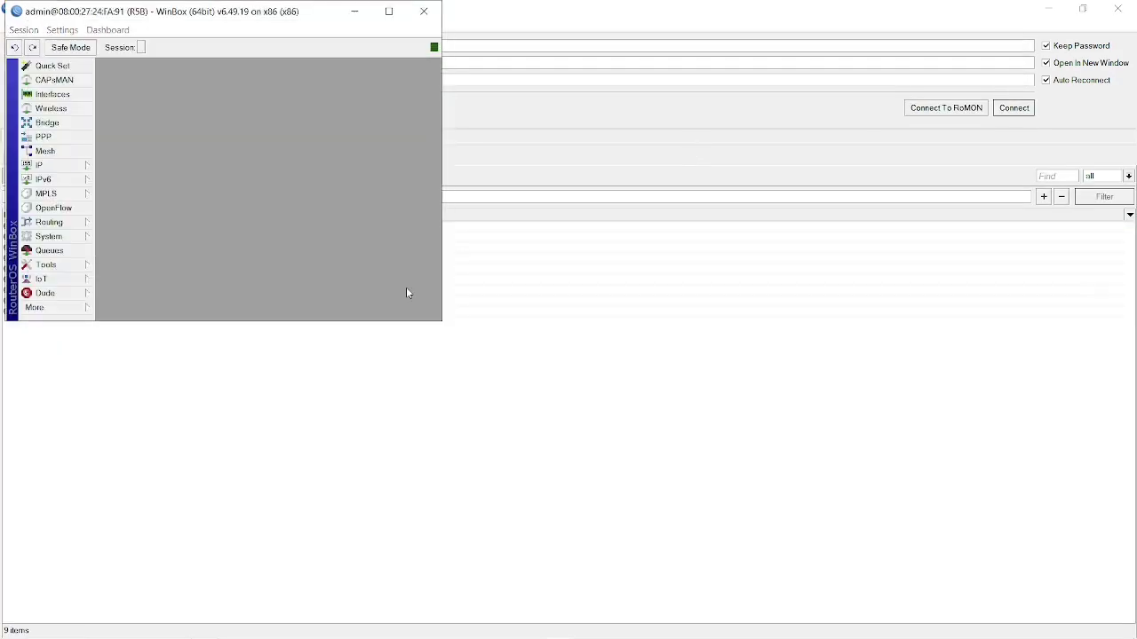
{"action": "left_click", "coordinate": [388, 11]}
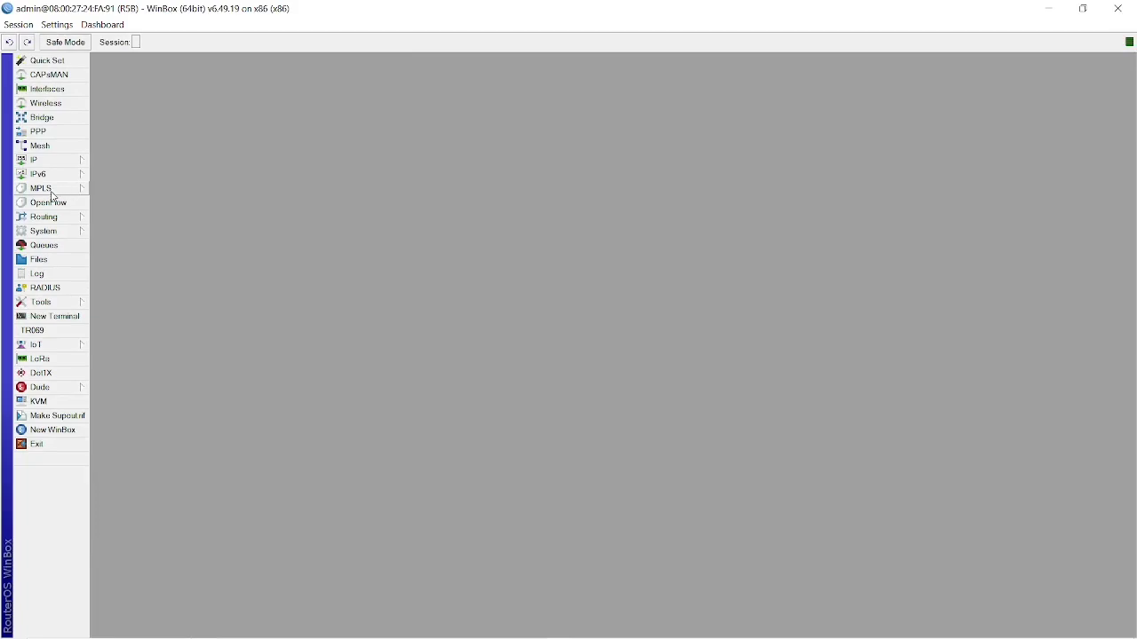
Create a new route filter on R5B with chain "append 3" and the accept action
{"action": "left_click", "coordinate": [78, 219]}
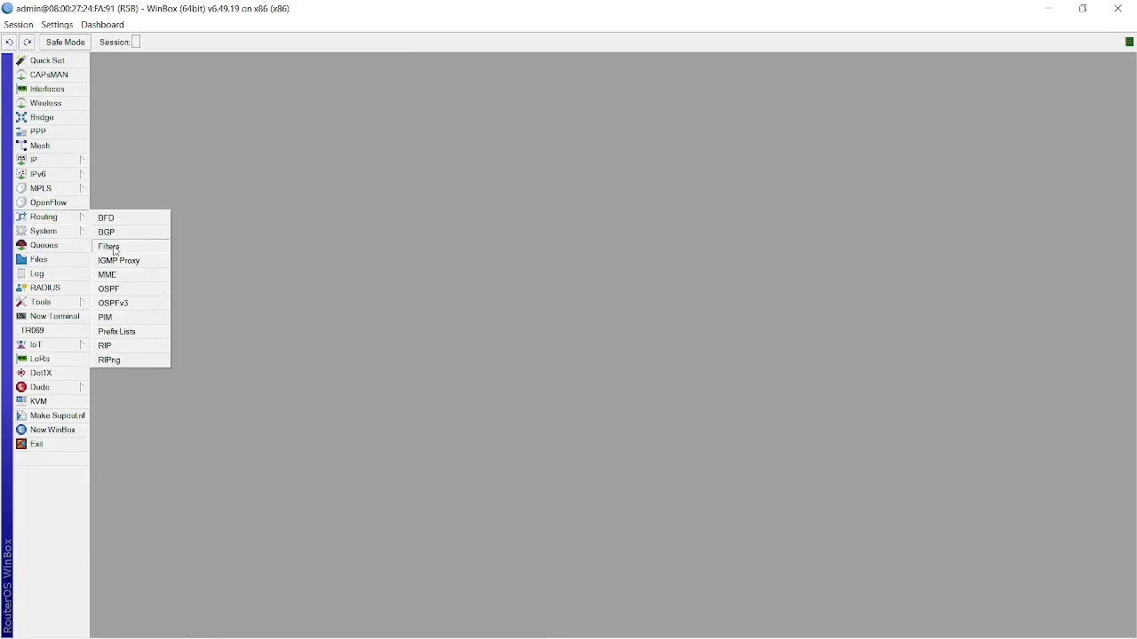
{"action": "left_click", "coordinate": [115, 248]}
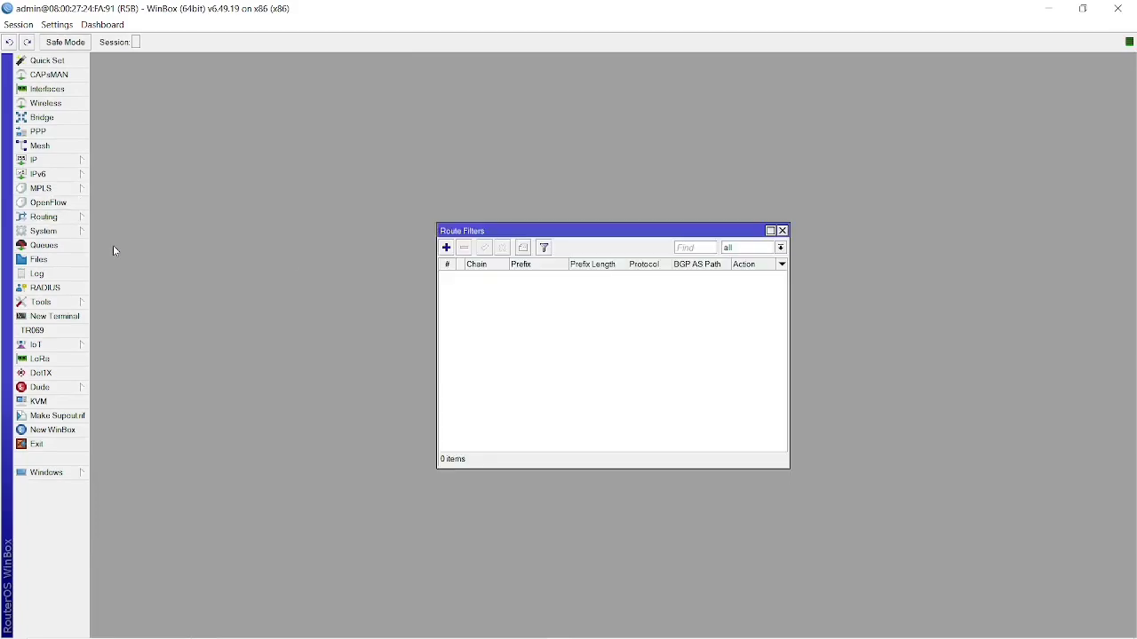
{"action": "left_click", "coordinate": [446, 249]}
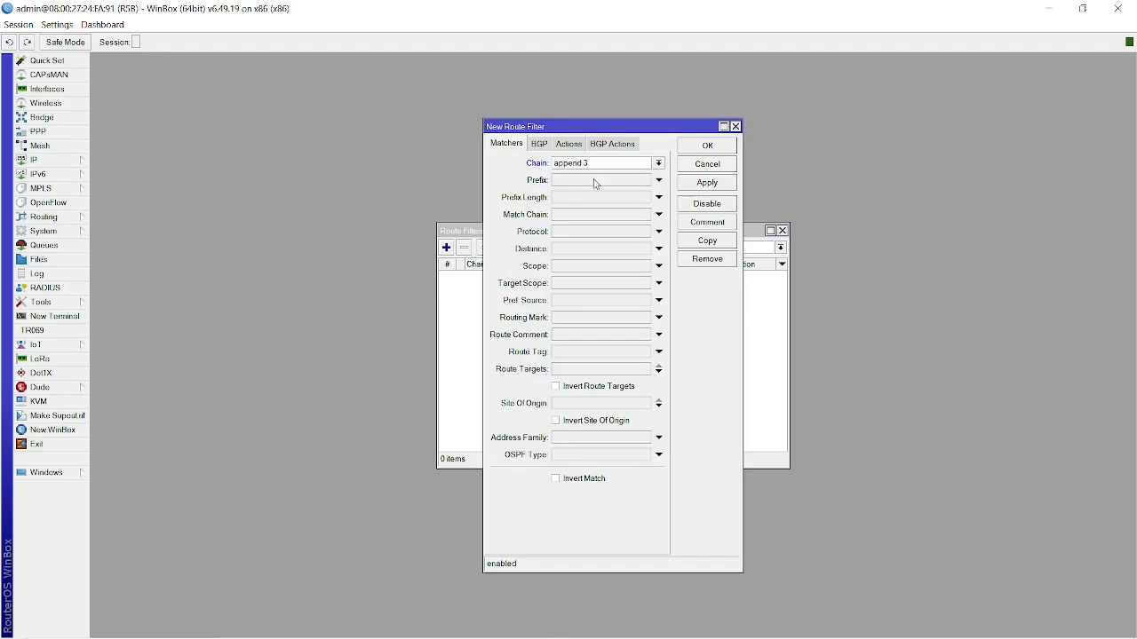
{"action": "left_click", "coordinate": [541, 146]}
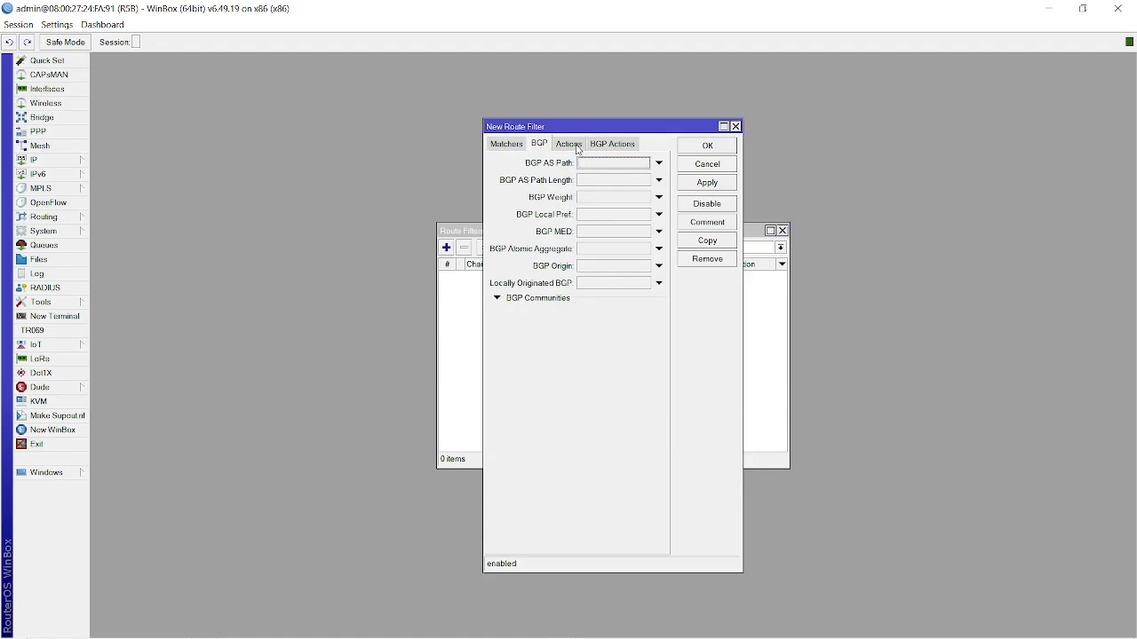
{"action": "left_click", "coordinate": [568, 145]}
{"action": "left_click", "coordinate": [616, 167]}
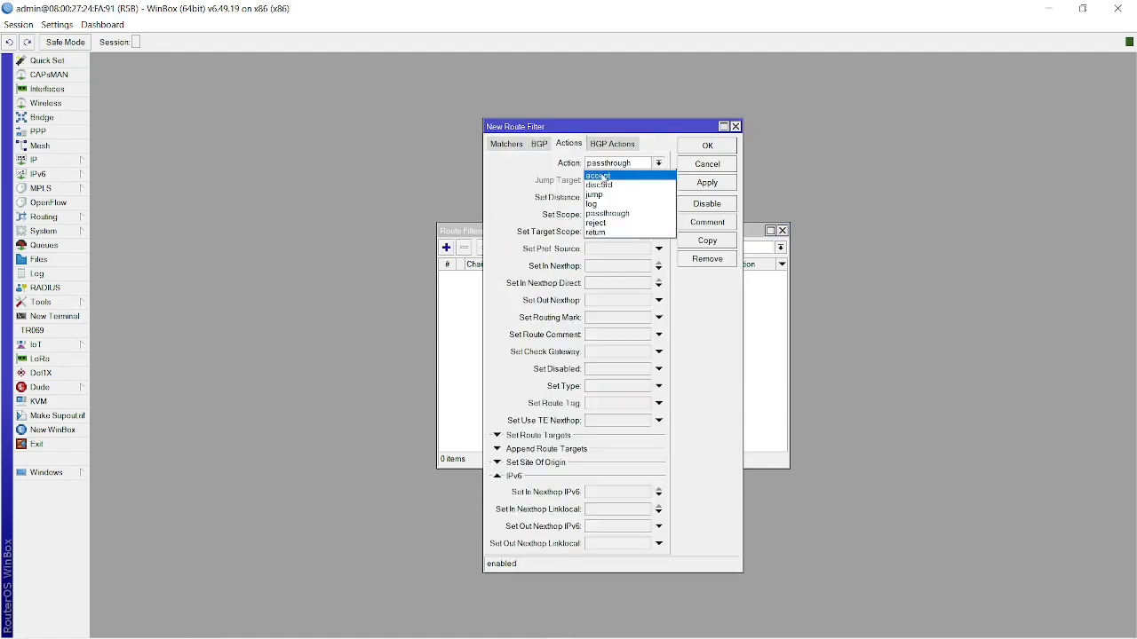
{"action": "left_click", "coordinate": [604, 178]}
Set the new filter's BGP prepend to 3, recheck its chain name, and save the filter
{"action": "left_click", "coordinate": [606, 145]}
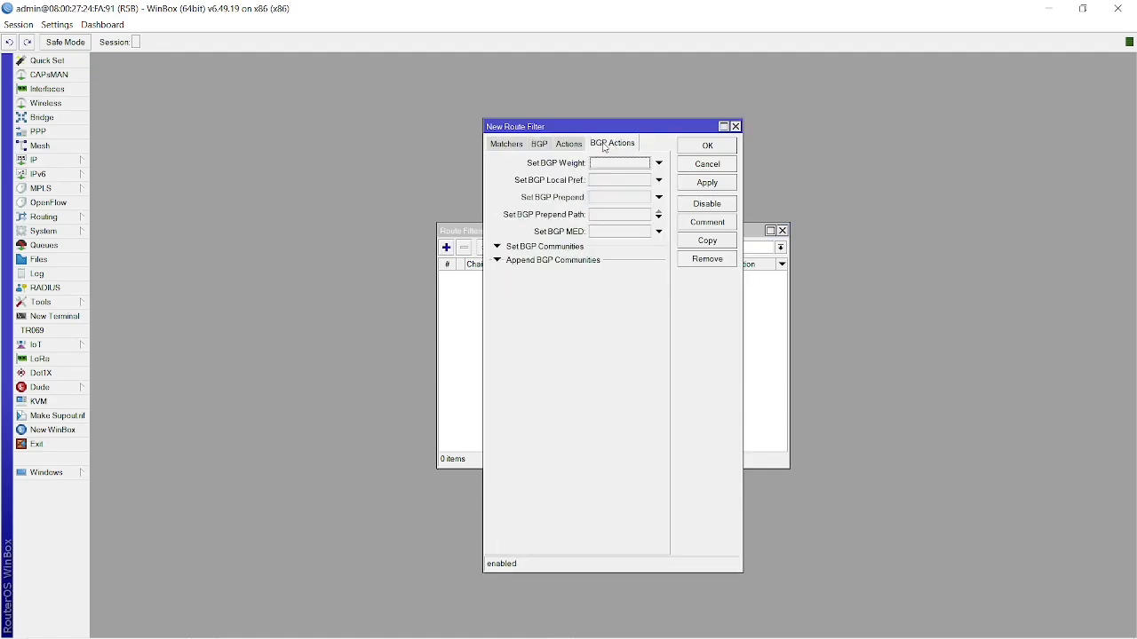
{"action": "left_click", "coordinate": [612, 199]}
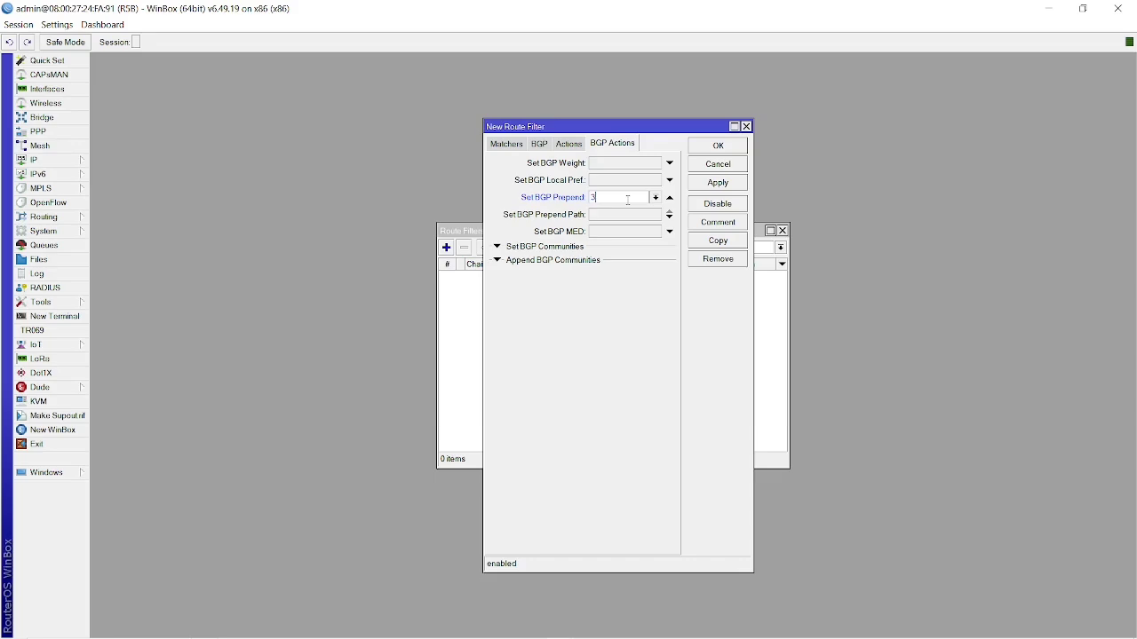
{"action": "left_click", "coordinate": [515, 145]}
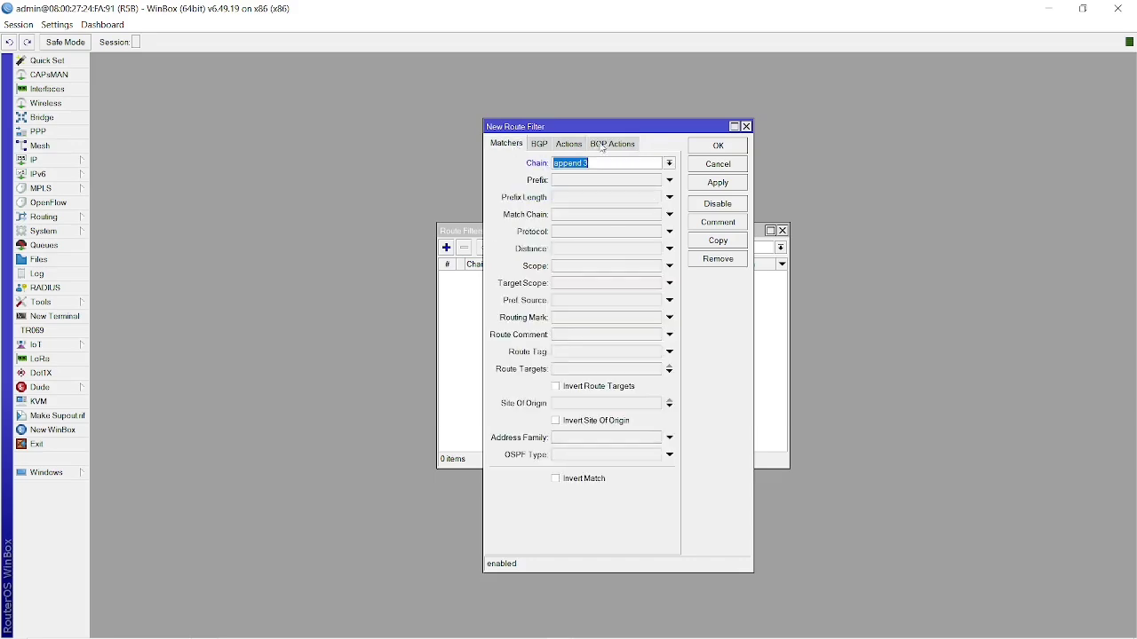
{"action": "left_click", "coordinate": [617, 145]}
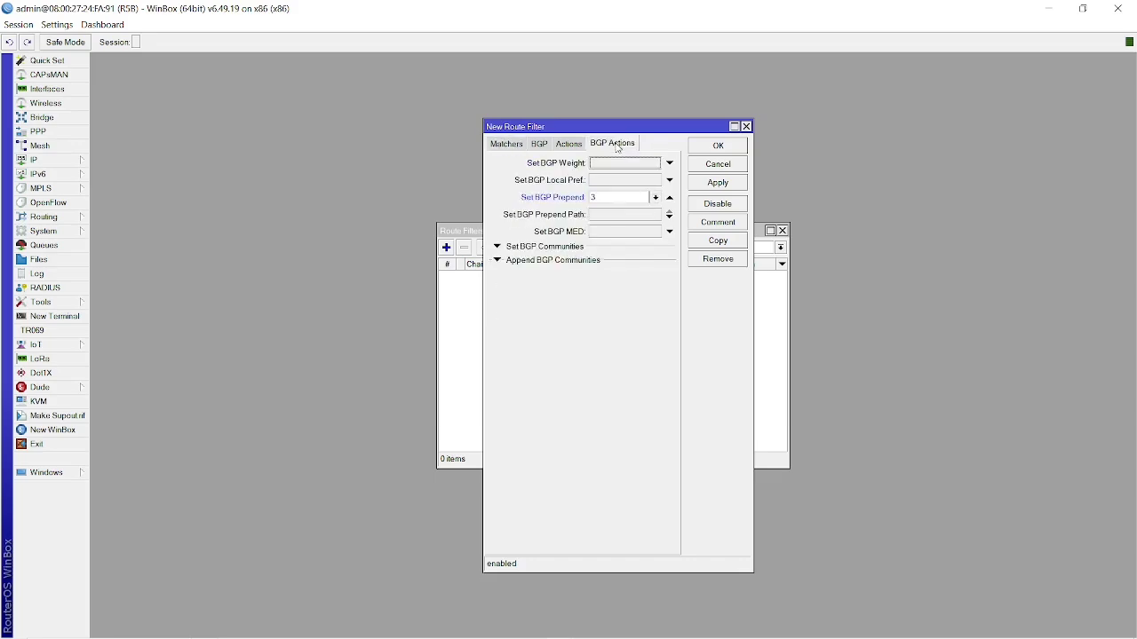
{"action": "left_click", "coordinate": [730, 188]}
{"action": "left_click", "coordinate": [708, 148]}
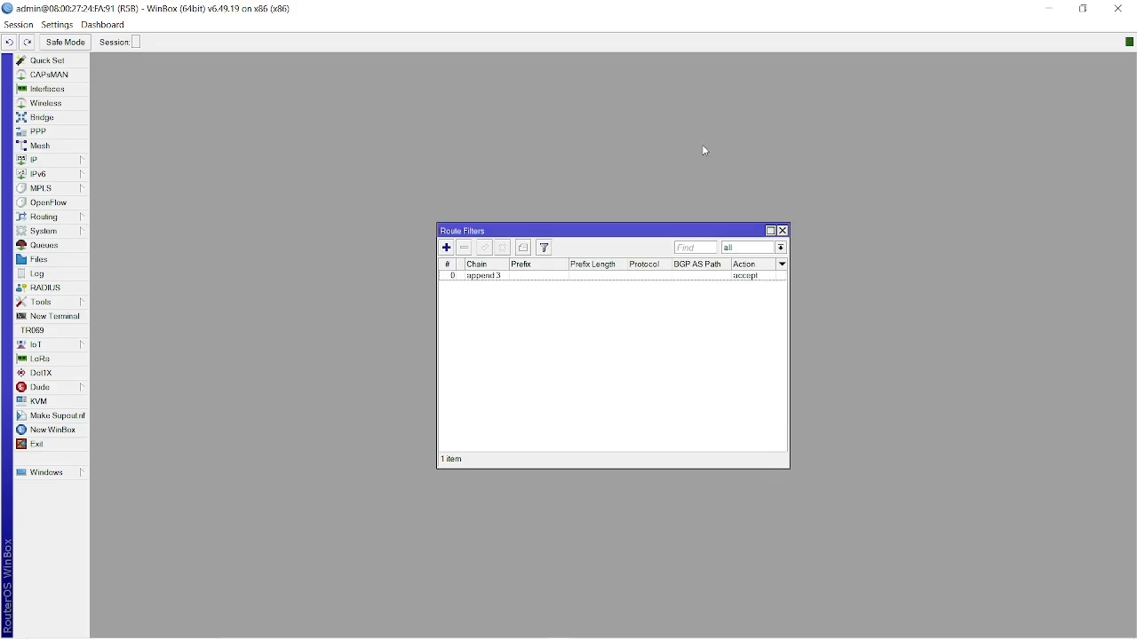
Reopen the "append 3" route filter to review its BGP prepend setting
{"action": "left_click", "coordinate": [58, 218]}
{"action": "left_click", "coordinate": [530, 278]}
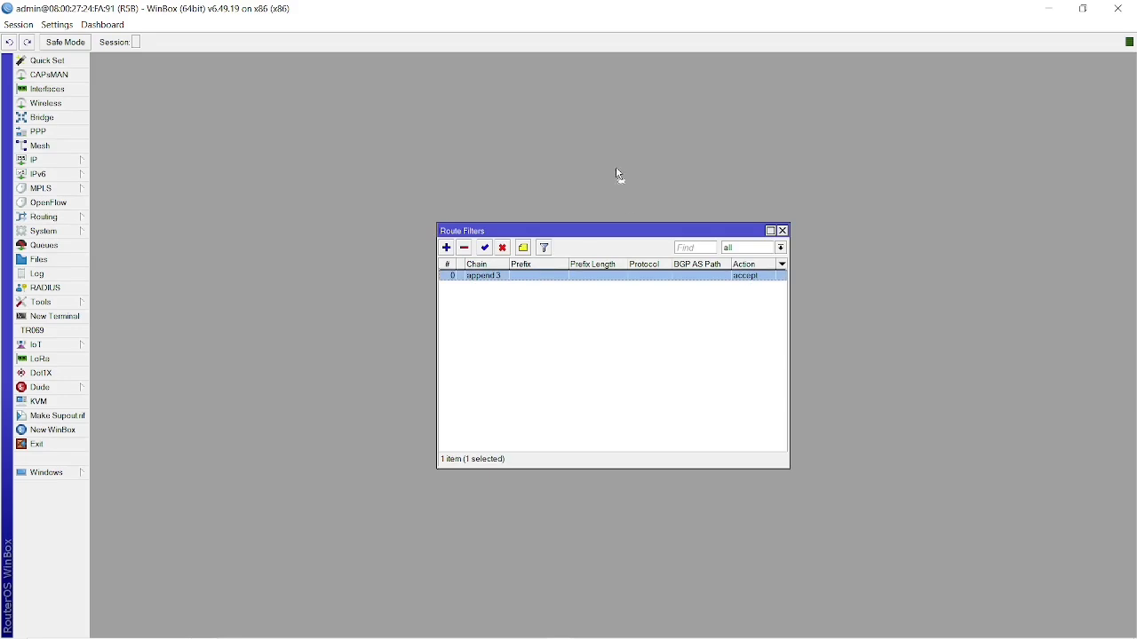
{"action": "double_click", "coordinate": [539, 281]}
{"action": "left_click", "coordinate": [459, 311]}
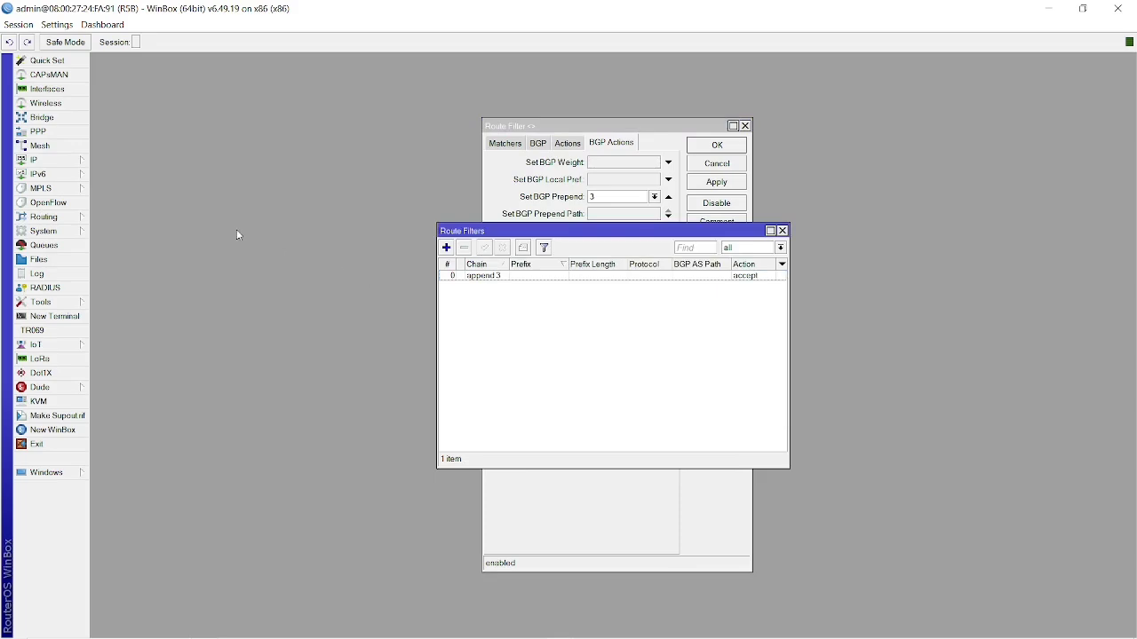
Set the out filter of BGP peer1 (remote address 2.2.2.2) to "append 3" and save the peer
{"action": "left_click", "coordinate": [57, 220]}
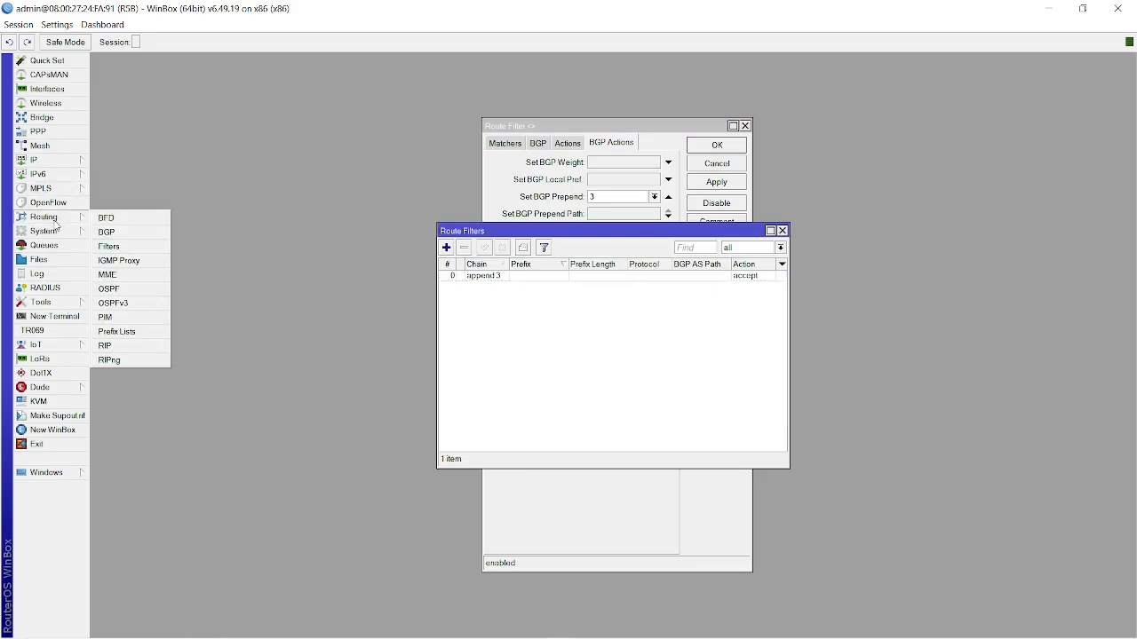
{"action": "left_click", "coordinate": [105, 232]}
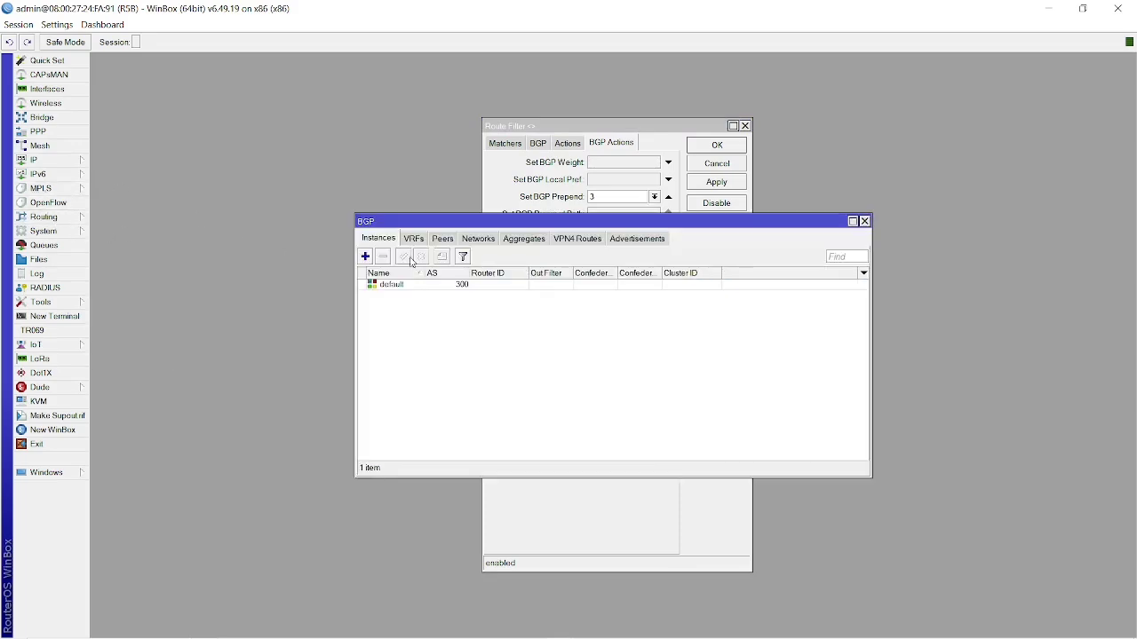
{"action": "left_click", "coordinate": [444, 240]}
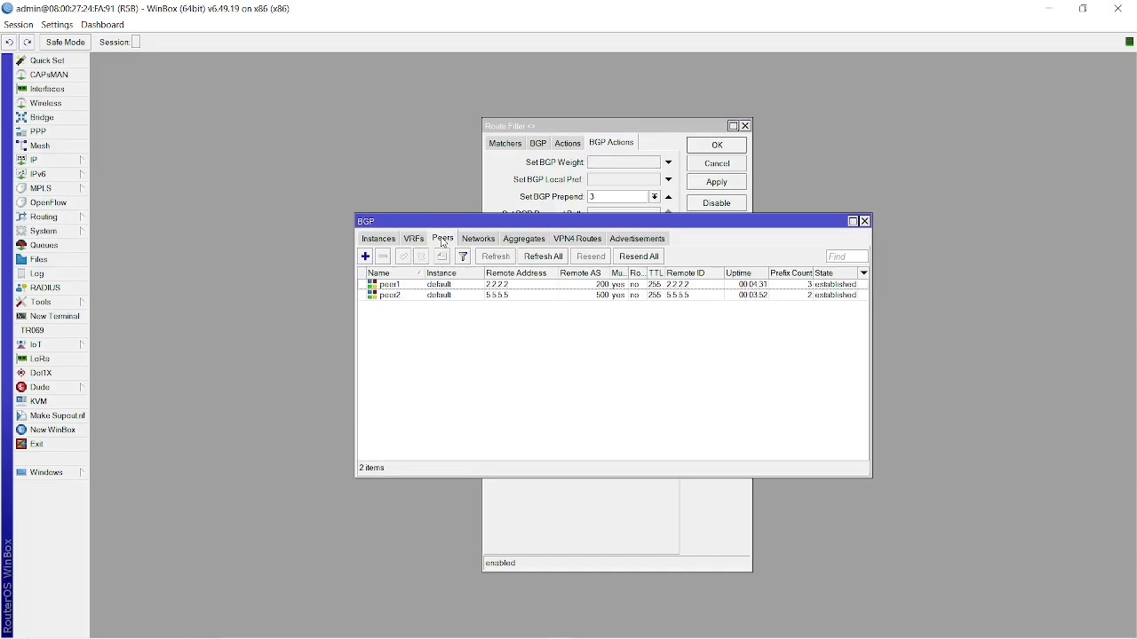
{"action": "double_click", "coordinate": [504, 286]}
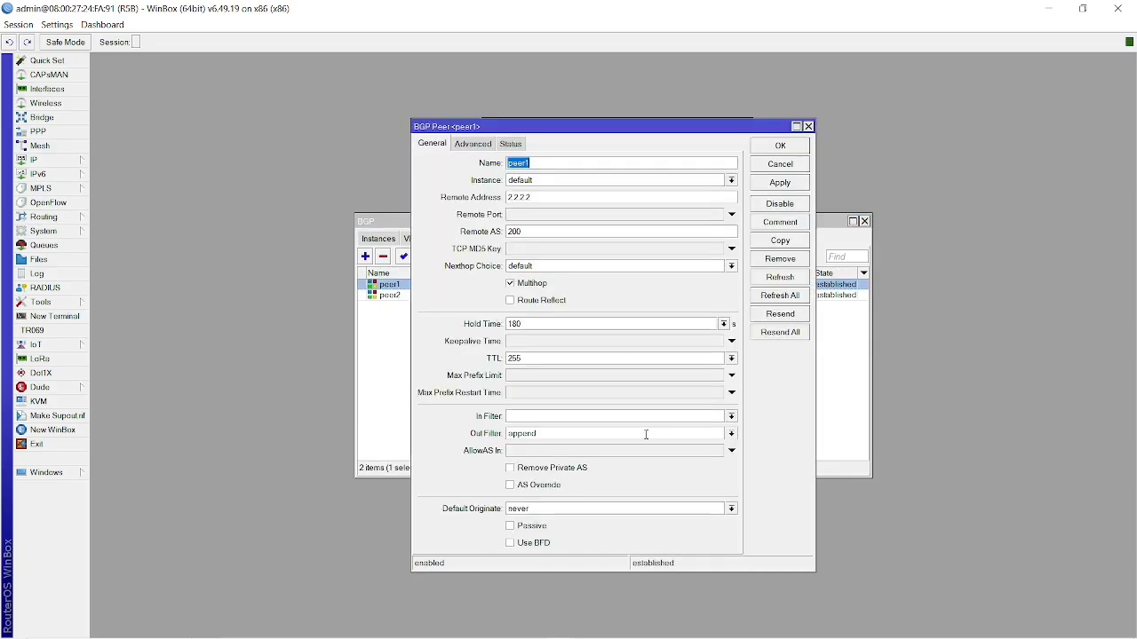
{"action": "left_click", "coordinate": [731, 434]}
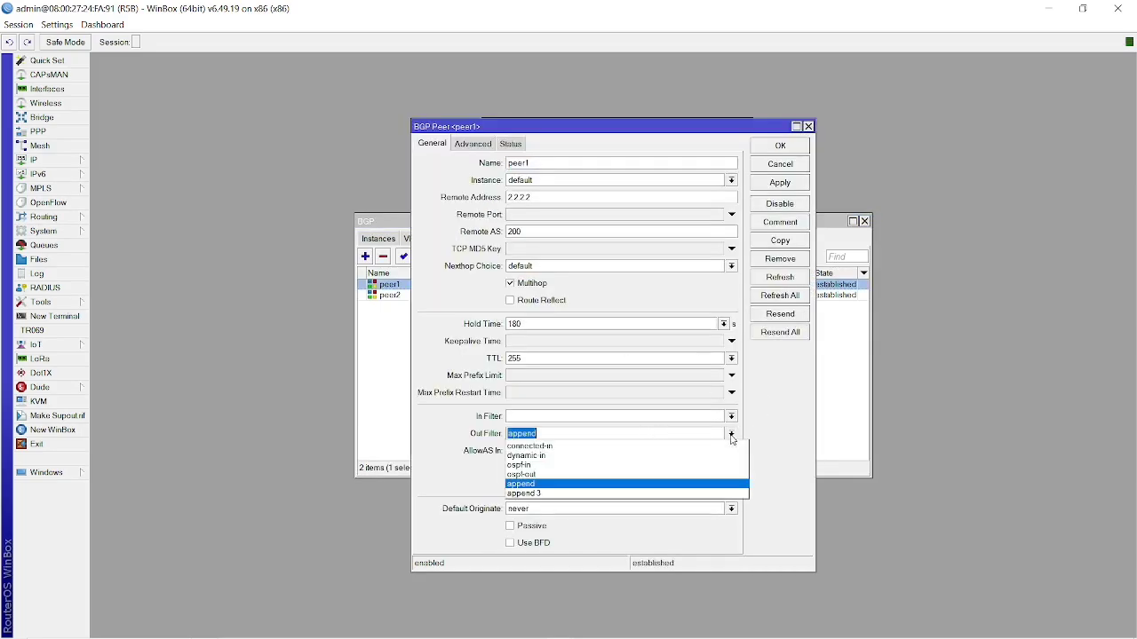
{"action": "left_click", "coordinate": [576, 493]}
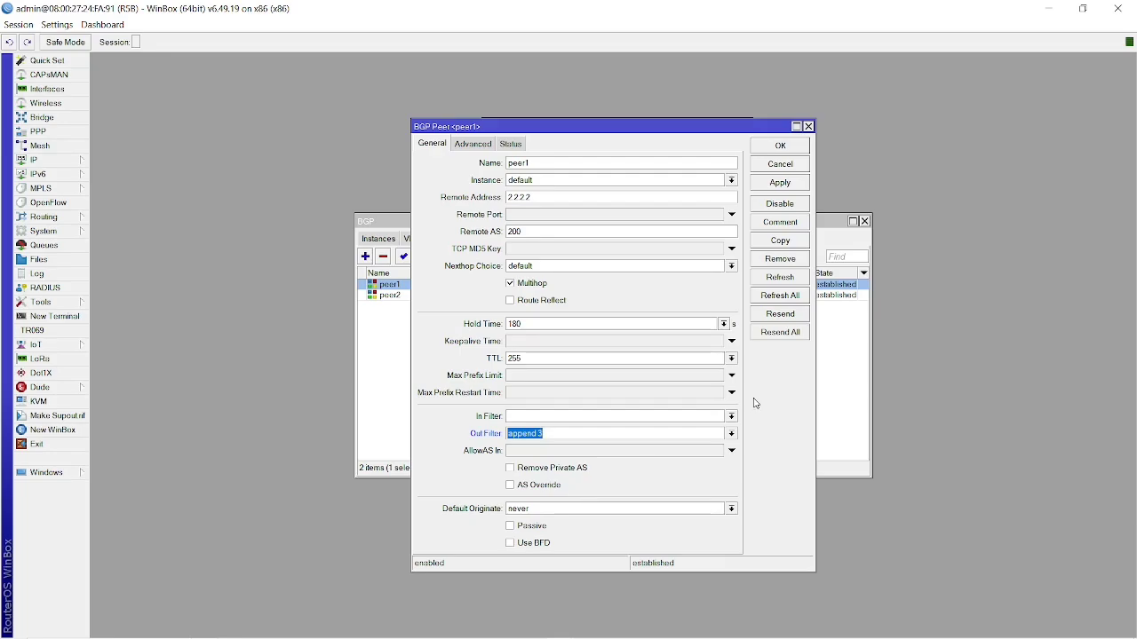
{"action": "left_click", "coordinate": [787, 184]}
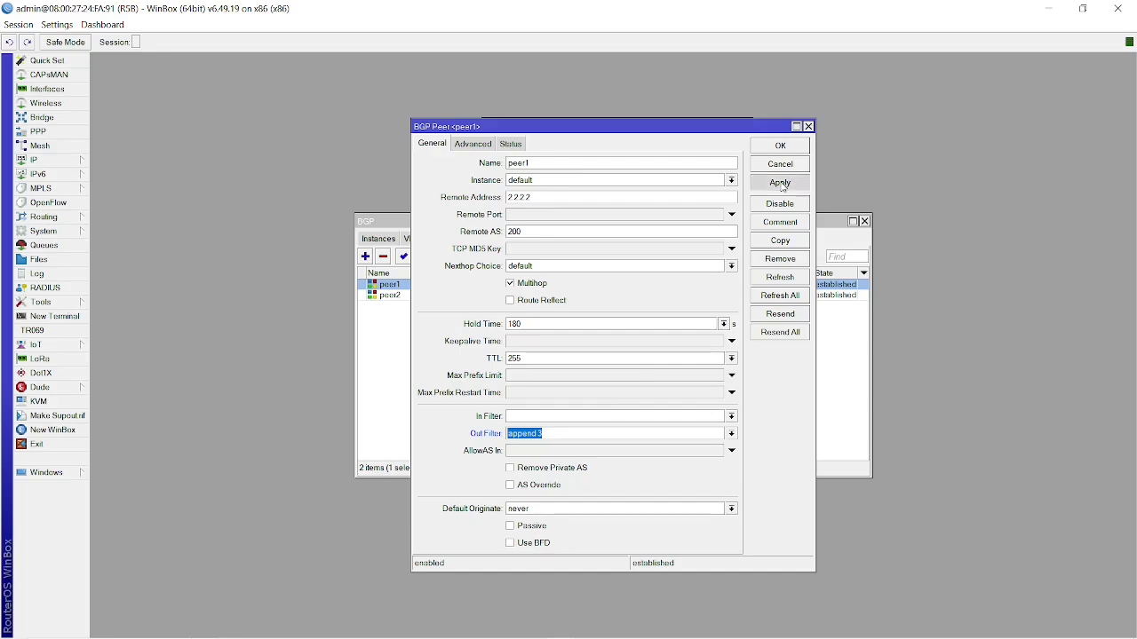
{"action": "left_click", "coordinate": [787, 154]}
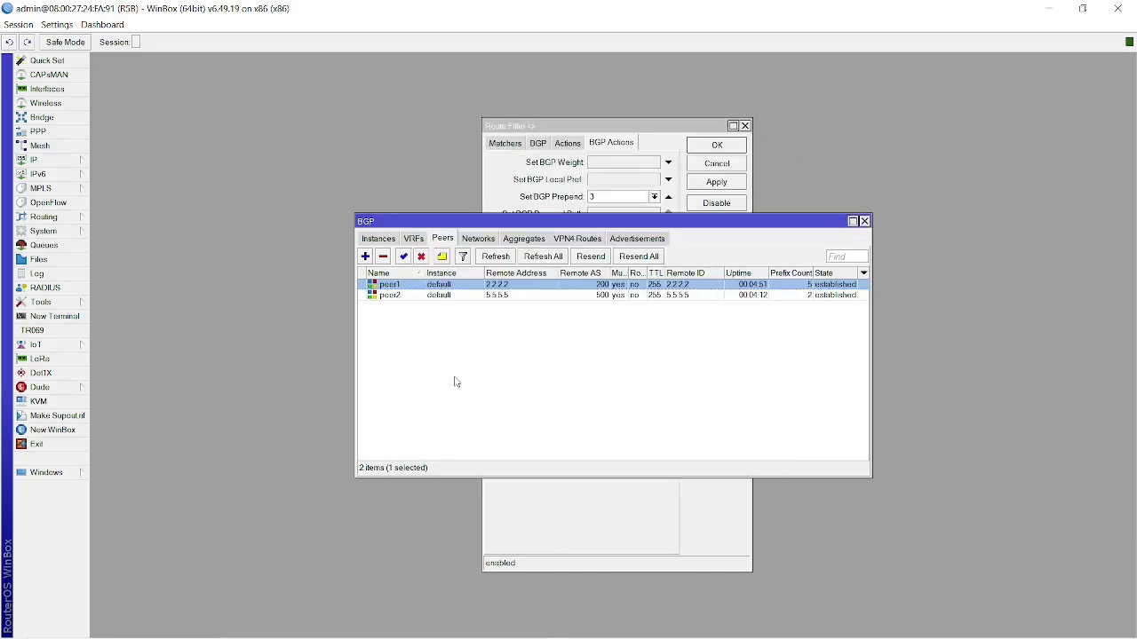
Refresh all BGP peers on R5B and resend all of their routes
{"action": "left_click", "coordinate": [442, 389]}
{"action": "left_click", "coordinate": [561, 258]}
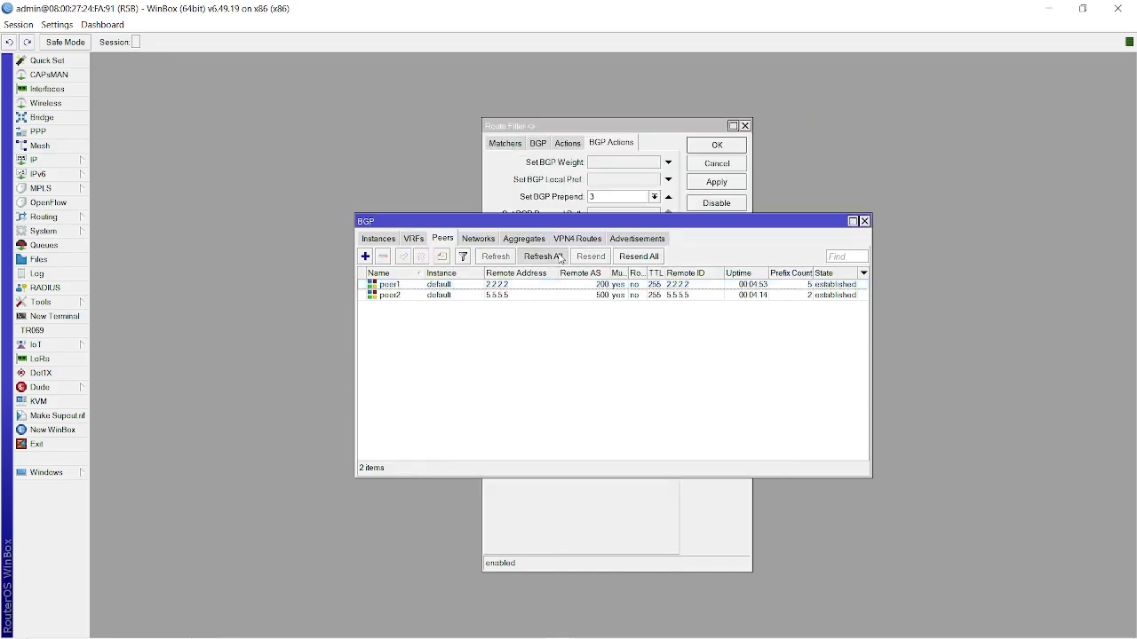
{"action": "left_click", "coordinate": [639, 258]}
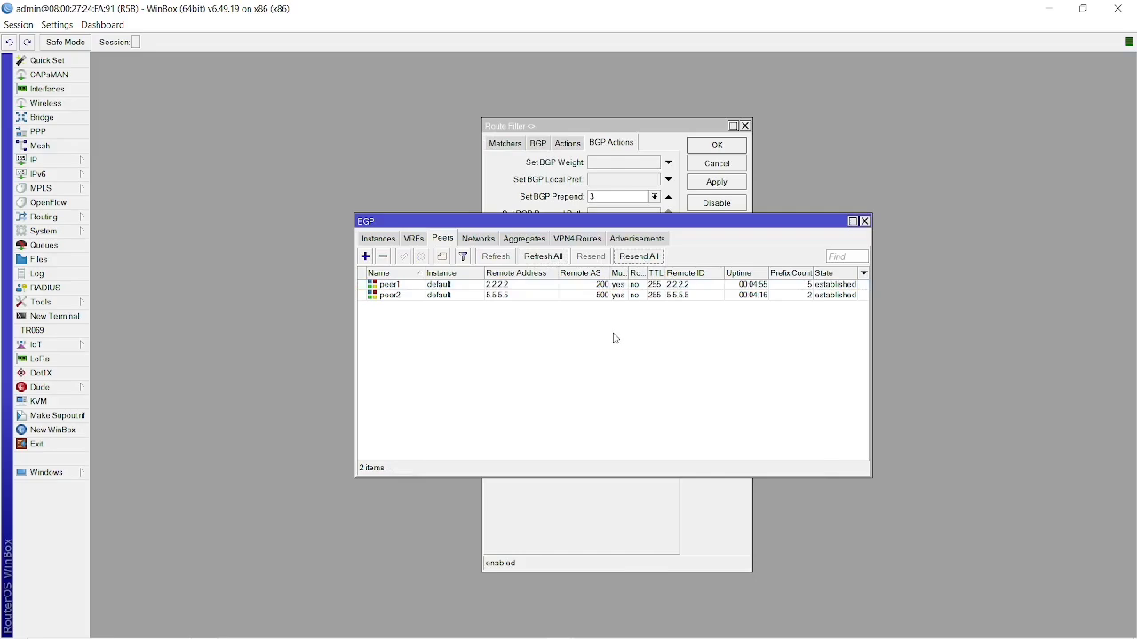
Switch to the R2B session and inspect the BGP attributes of the 192.168.10.0/24 route via 4.4.4.4
{"action": "key", "text": "alt+Tab"}
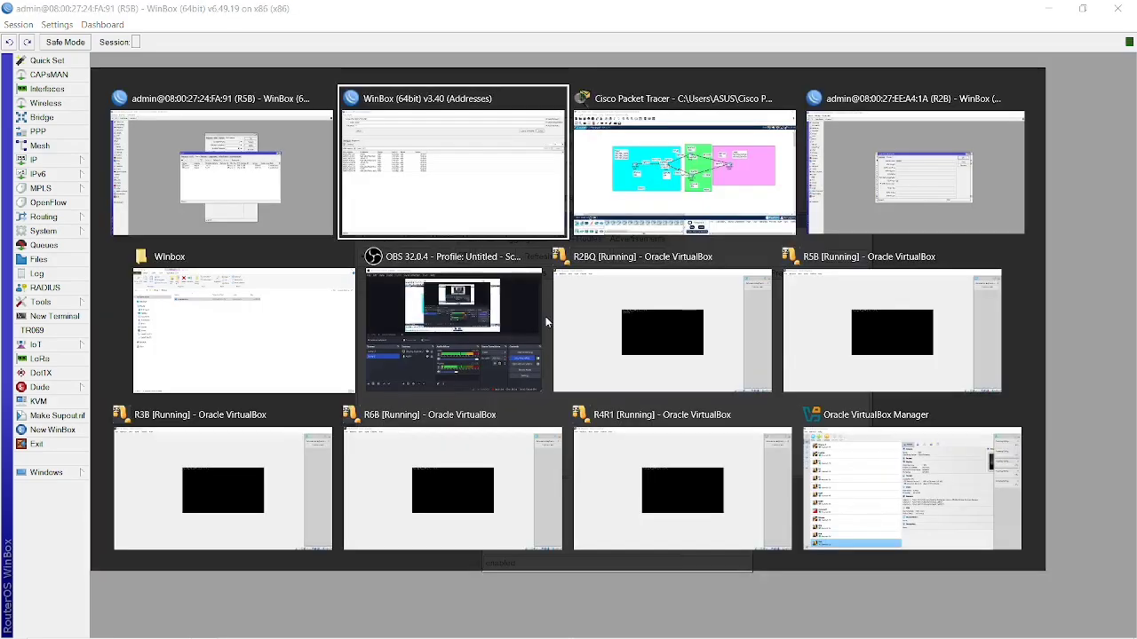
{"action": "key", "text": "alt+Tab"}
{"action": "key", "text": "alt+Tab"}
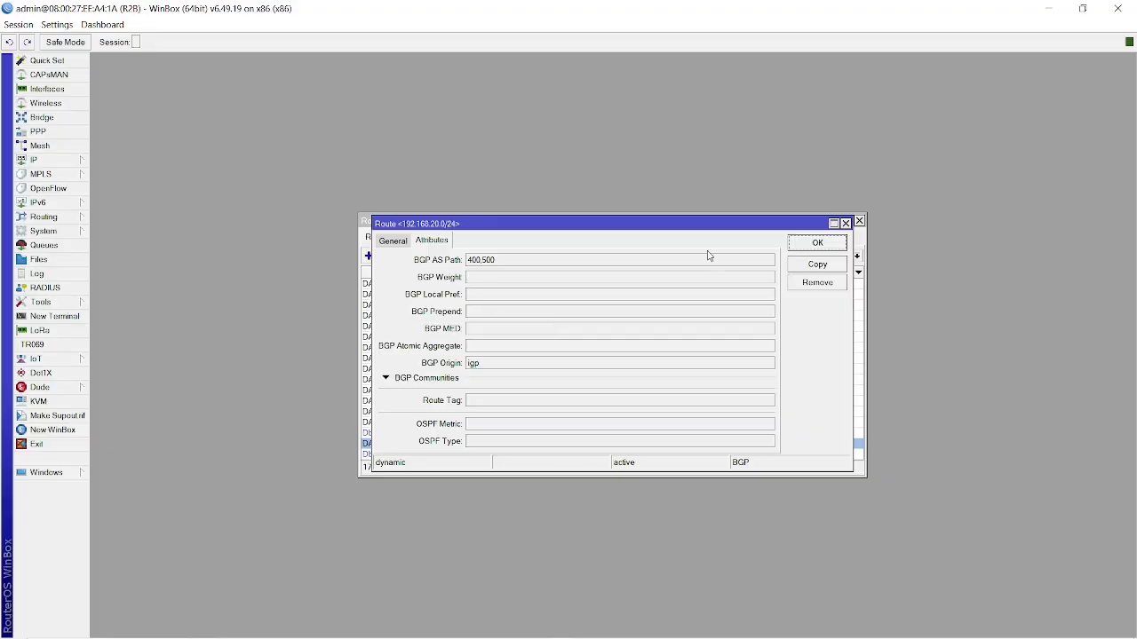
{"action": "left_click", "coordinate": [807, 245]}
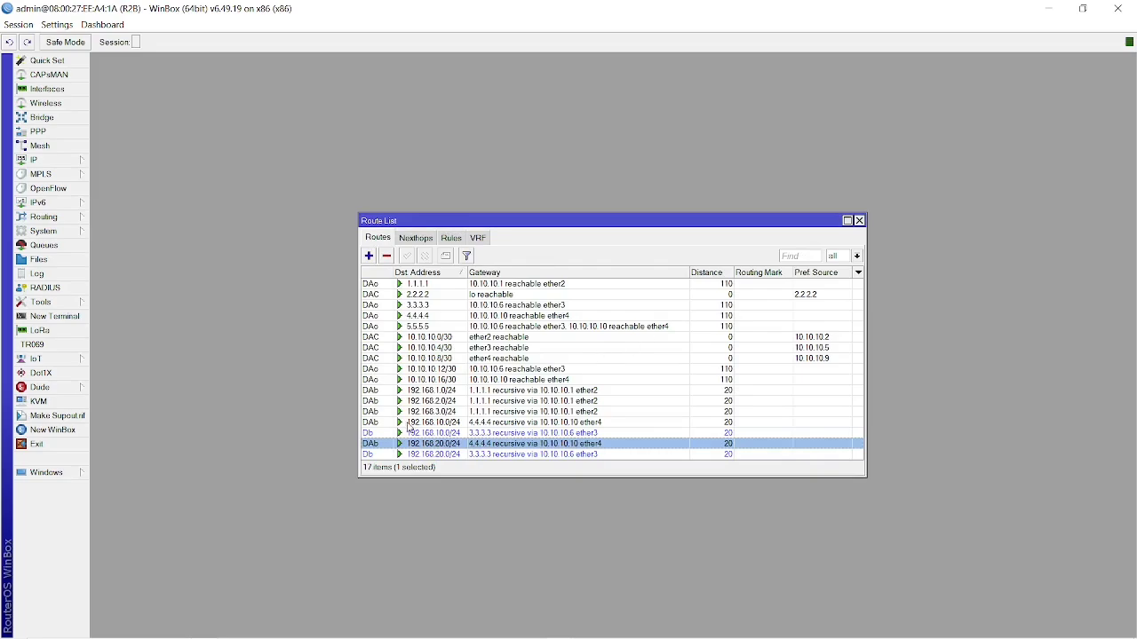
{"action": "double_click", "coordinate": [430, 424]}
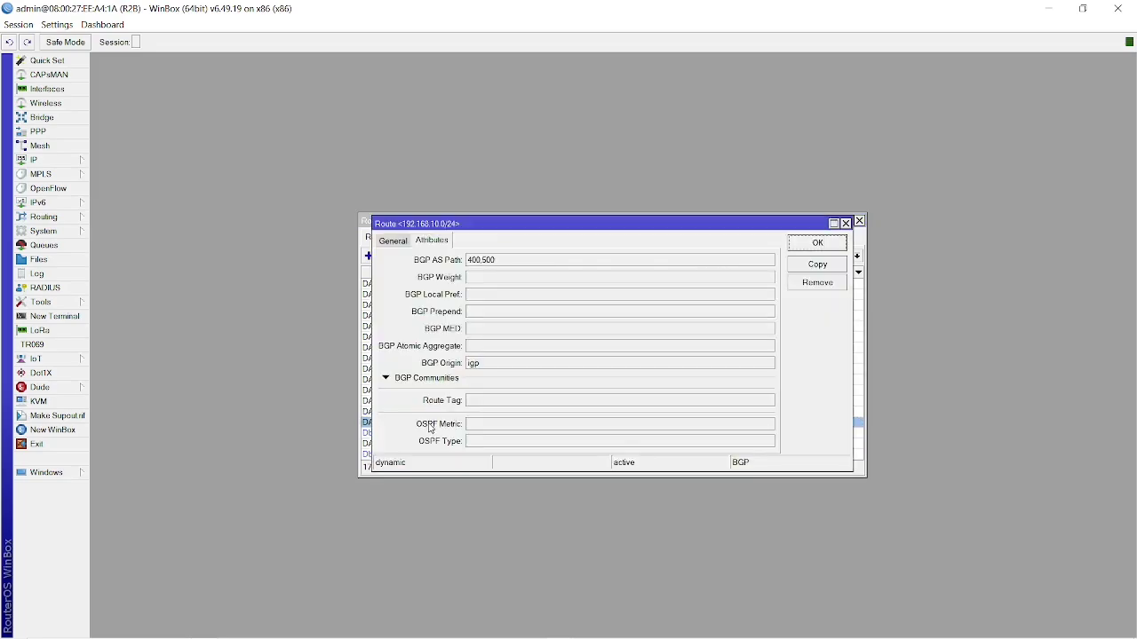
{"action": "left_click", "coordinate": [400, 245]}
{"action": "left_click", "coordinate": [420, 247]}
{"action": "left_click", "coordinate": [817, 243]}
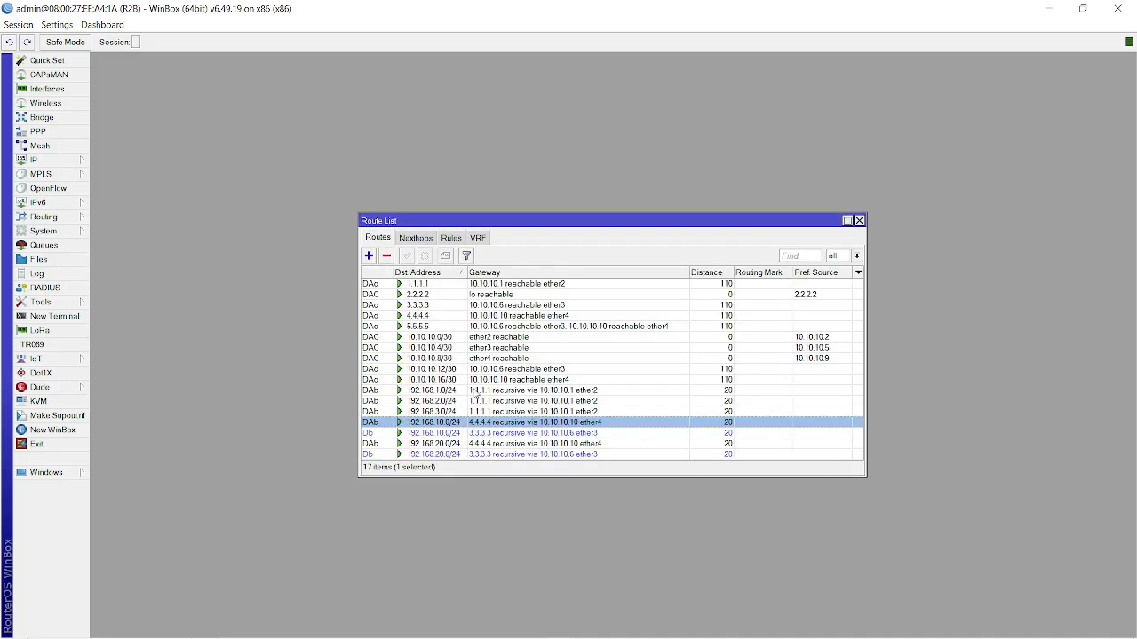
Check the BGP AS path of the 192.168.10.0/24 route via 3.3.3.3 for the prepended AS numbers
{"action": "double_click", "coordinate": [418, 433]}
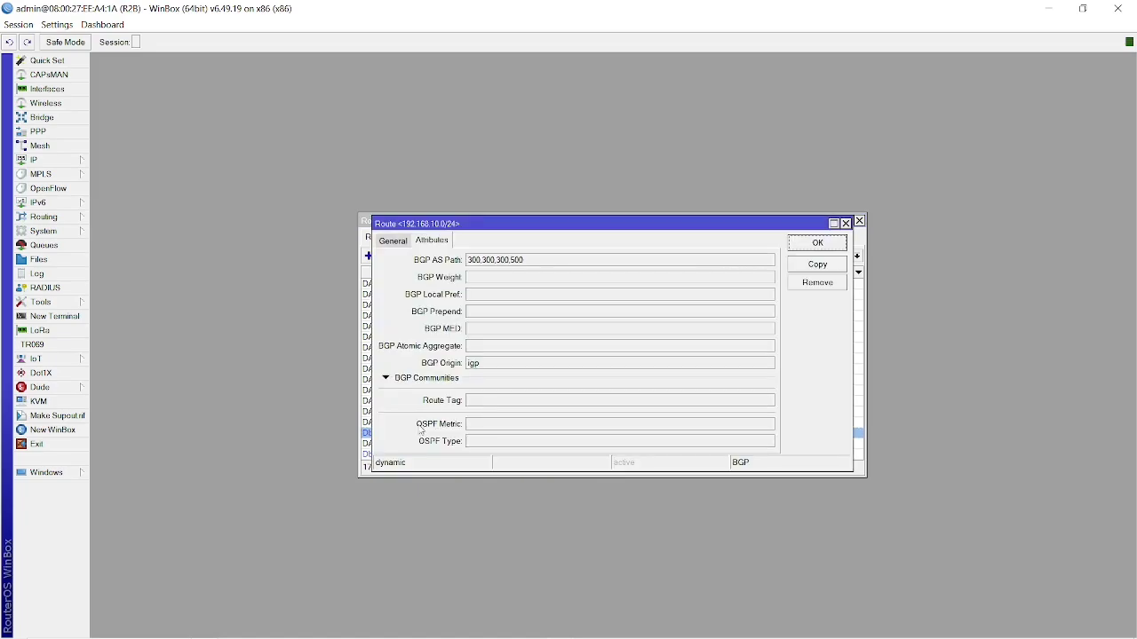
{"action": "left_click_drag", "start_coordinate": [512, 262], "coordinate": [461, 261]}
{"action": "left_click", "coordinate": [601, 262]}
Return to the R5B session, change the route filter's BGP prepend to 4 and rename its chain "append 4"
{"action": "key", "text": "alt+Tab"}
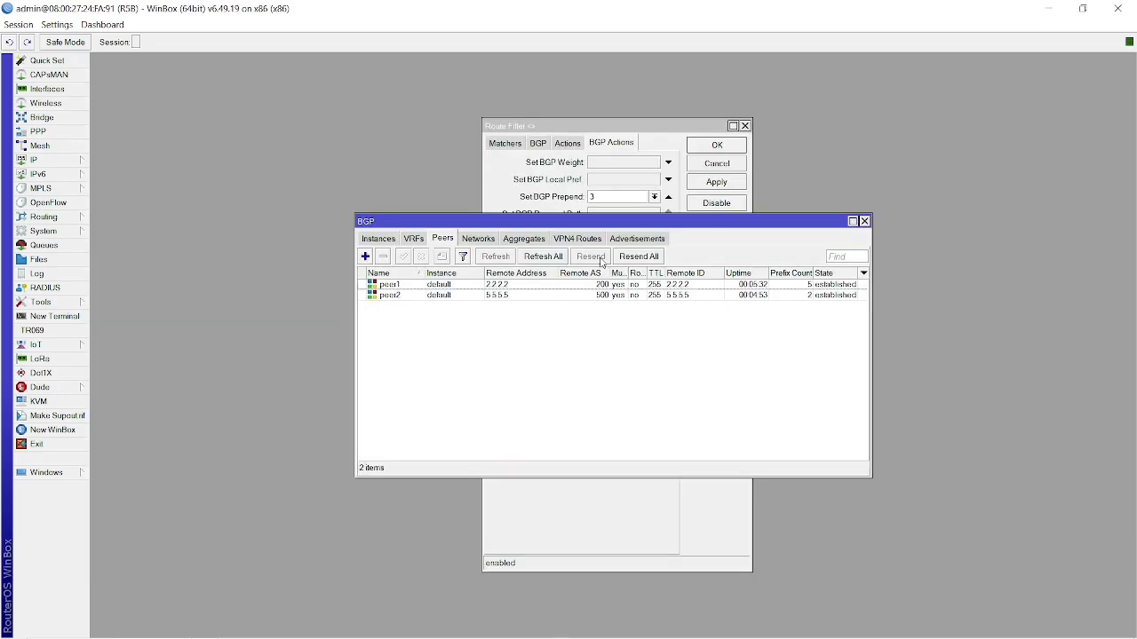
{"action": "left_click", "coordinate": [44, 216]}
{"action": "left_click", "coordinate": [121, 248]}
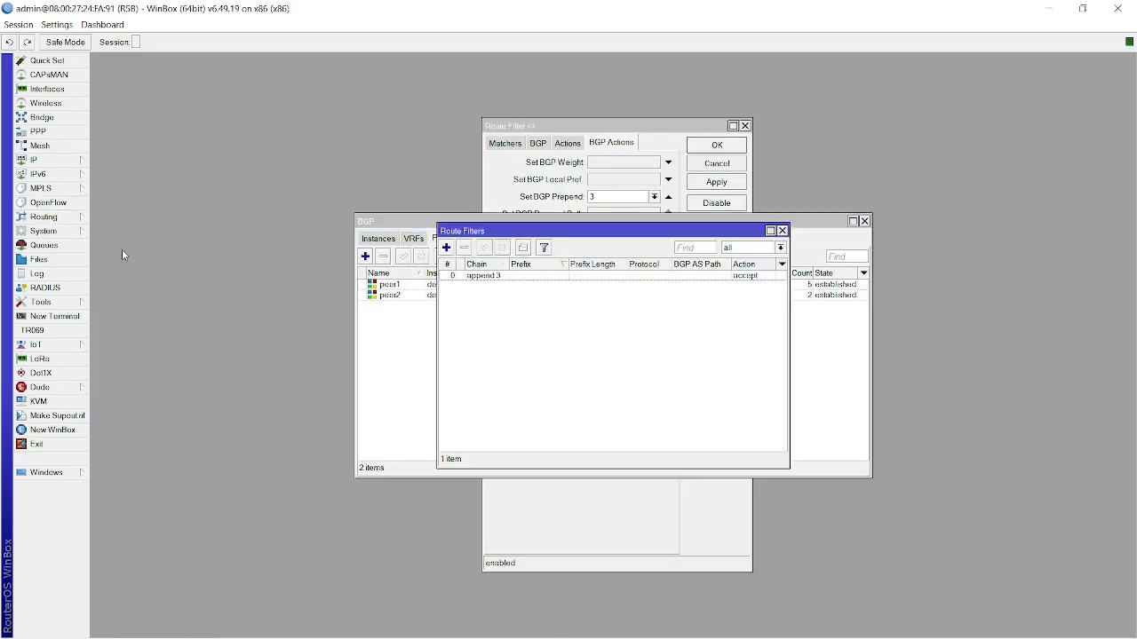
{"action": "left_click", "coordinate": [514, 278]}
{"action": "double_click", "coordinate": [514, 278]}
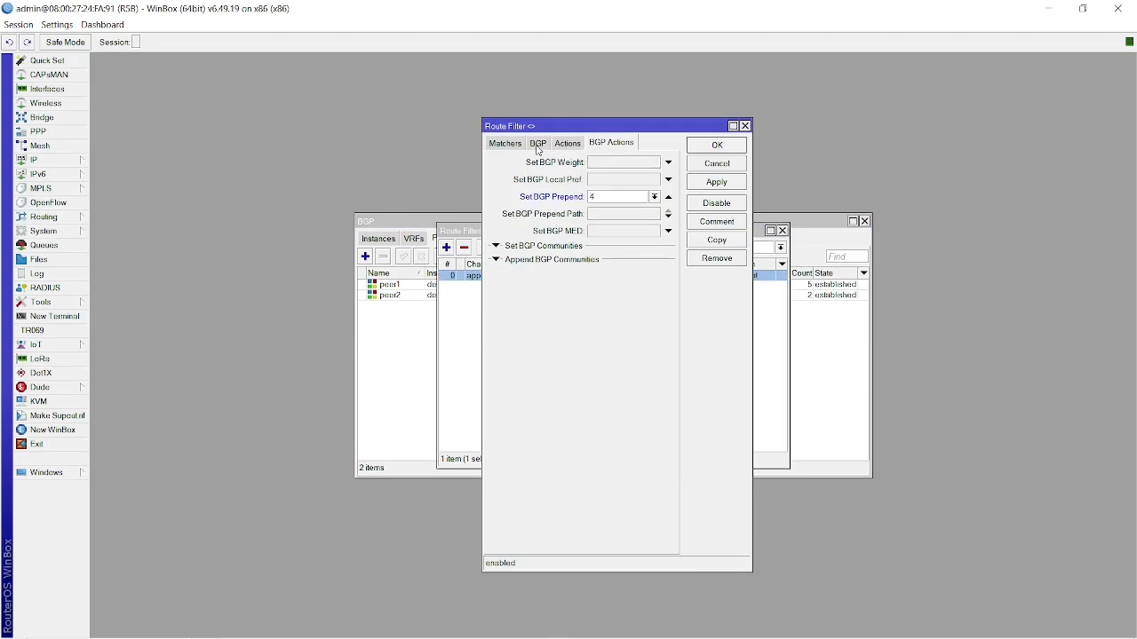
{"action": "left_click", "coordinate": [519, 143]}
{"action": "left_click", "coordinate": [587, 163]}
{"action": "key", "text": "BackSpace"}
{"action": "type", "text": "4"}
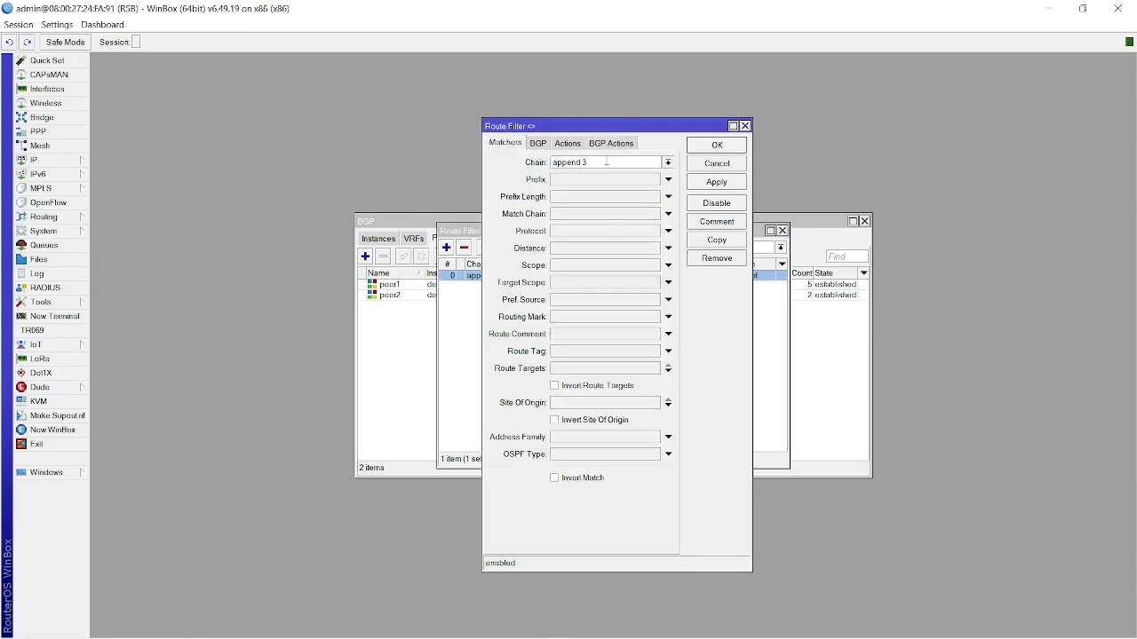
{"action": "left_click", "coordinate": [715, 183]}
{"action": "left_click", "coordinate": [726, 165]}
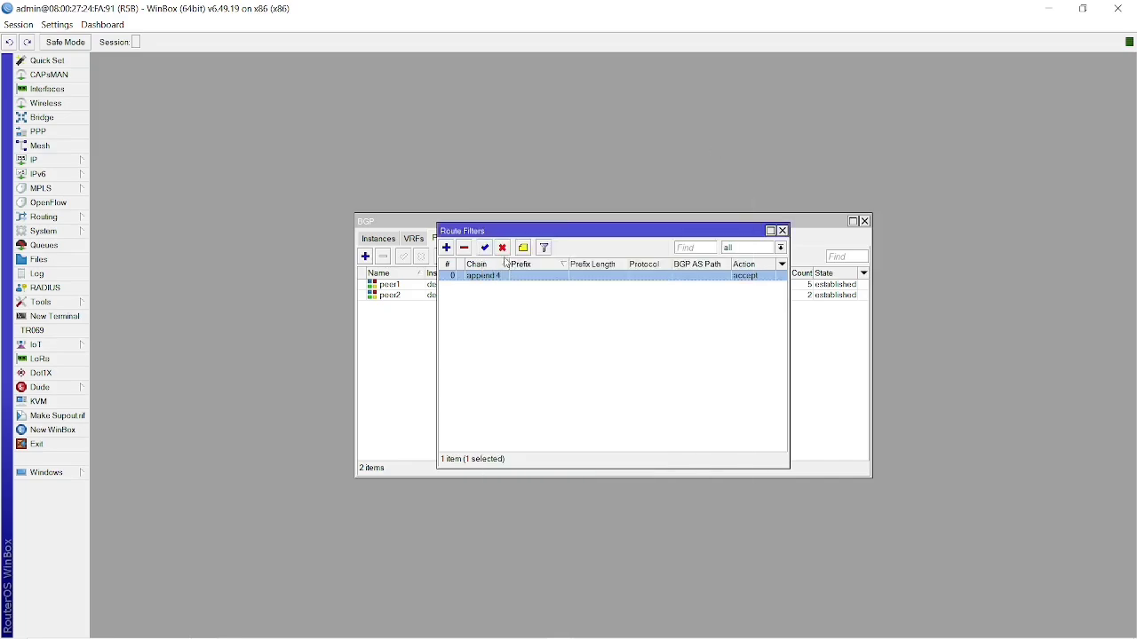
Set the out filter of BGP peer1 on R5B to "append 4" and save the peer
{"action": "left_click", "coordinate": [412, 295]}
{"action": "double_click", "coordinate": [480, 285]}
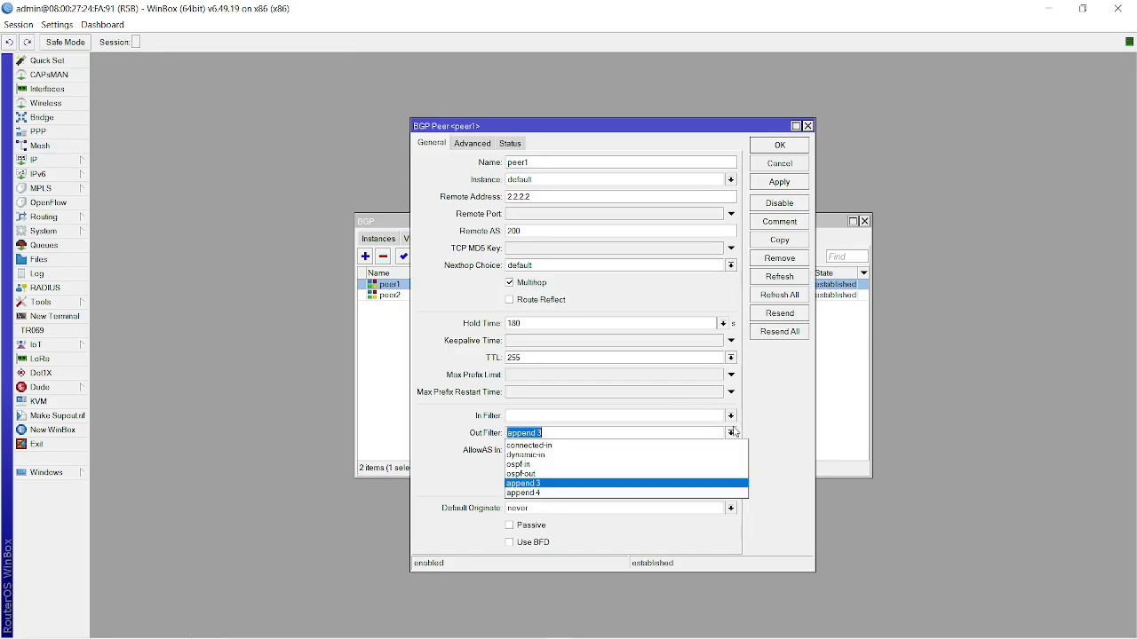
{"action": "left_click", "coordinate": [730, 432]}
{"action": "left_click", "coordinate": [601, 492]}
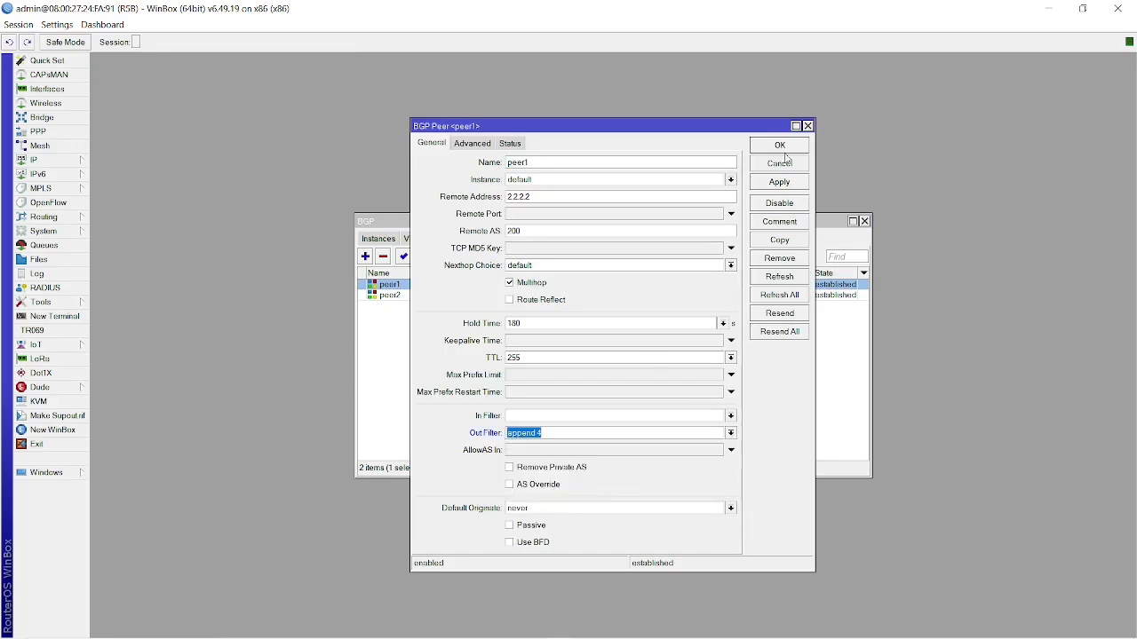
{"action": "left_click", "coordinate": [791, 181]}
{"action": "left_click", "coordinate": [784, 145]}
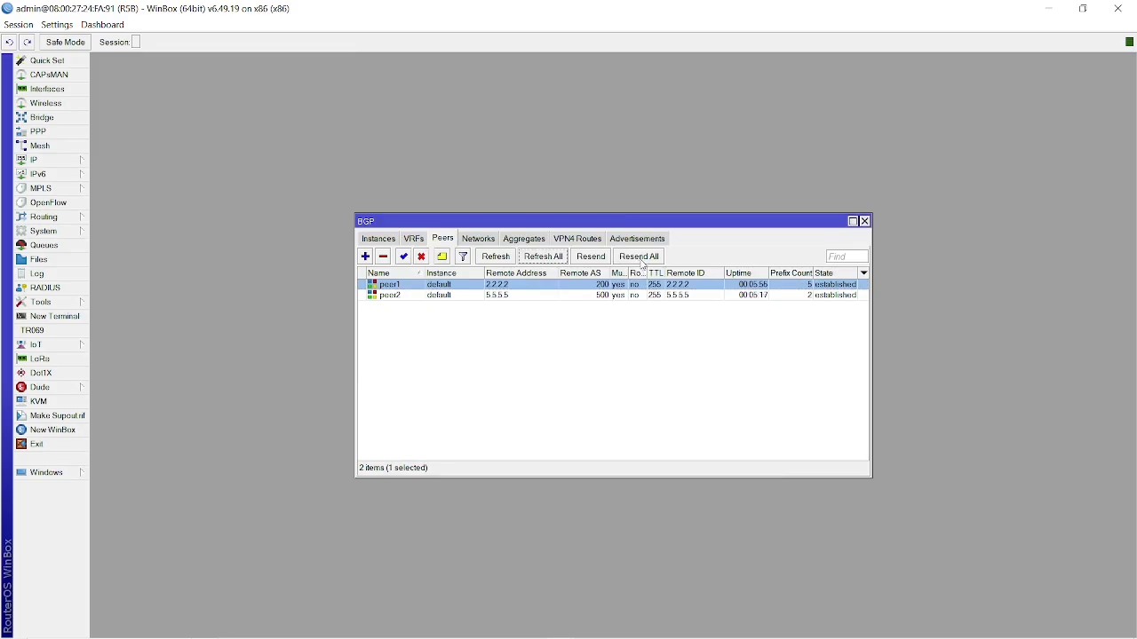
{"action": "left_click", "coordinate": [581, 330]}
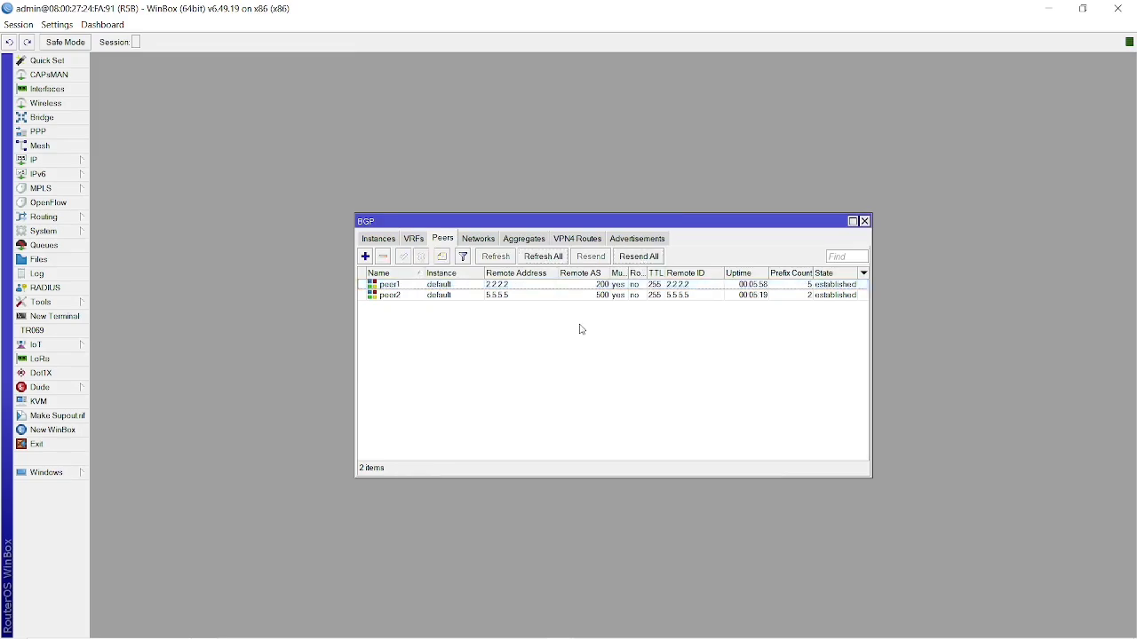
Switch to the R2B session and inspect the BGP AS path of the 192.168.10.0/24 route via 3.3.3.3
{"action": "key", "text": "alt+Tab"}
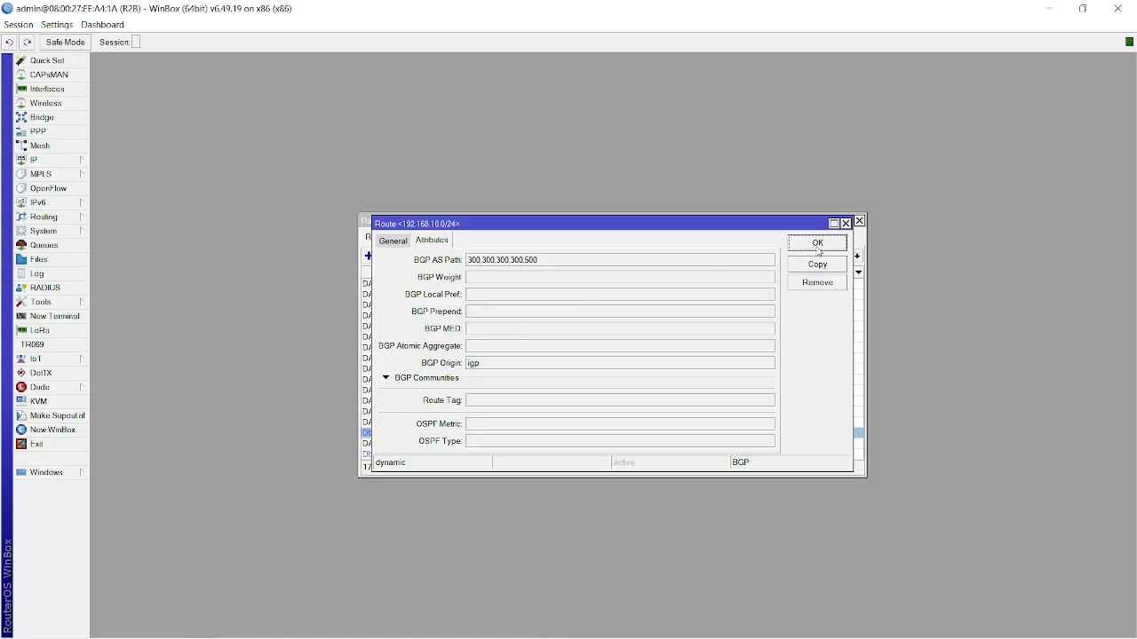
{"action": "left_click", "coordinate": [818, 247]}
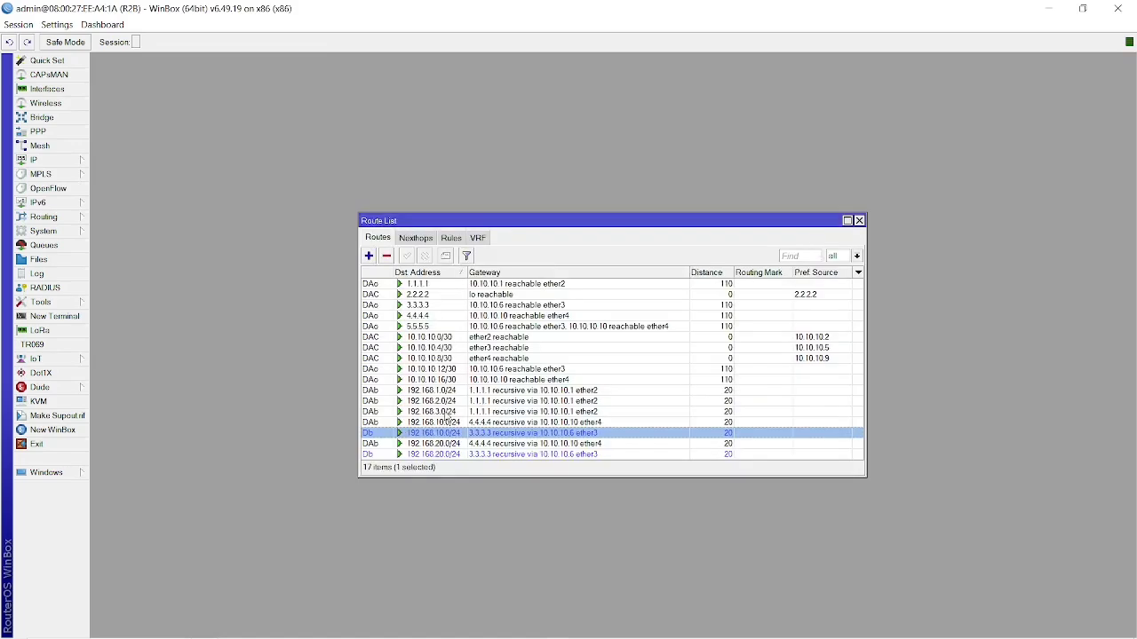
{"action": "double_click", "coordinate": [410, 435]}
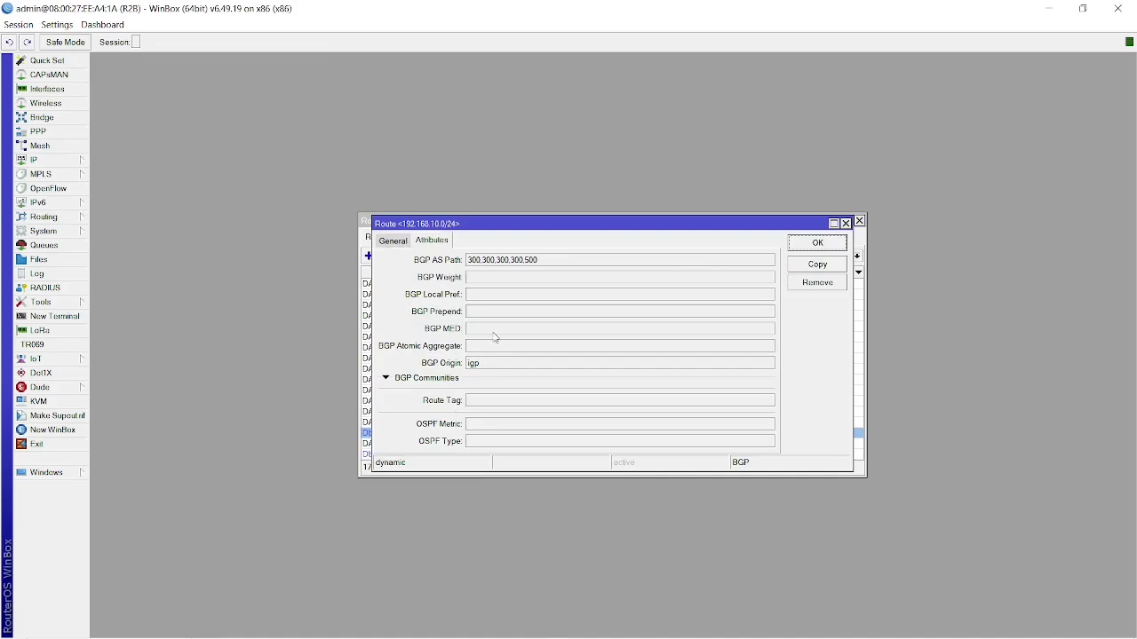
{"action": "left_click", "coordinate": [477, 262]}
{"action": "left_click_drag", "start_coordinate": [468, 261], "coordinate": [528, 263]}
{"action": "left_click", "coordinate": [529, 264]}
{"action": "left_click", "coordinate": [810, 247]}
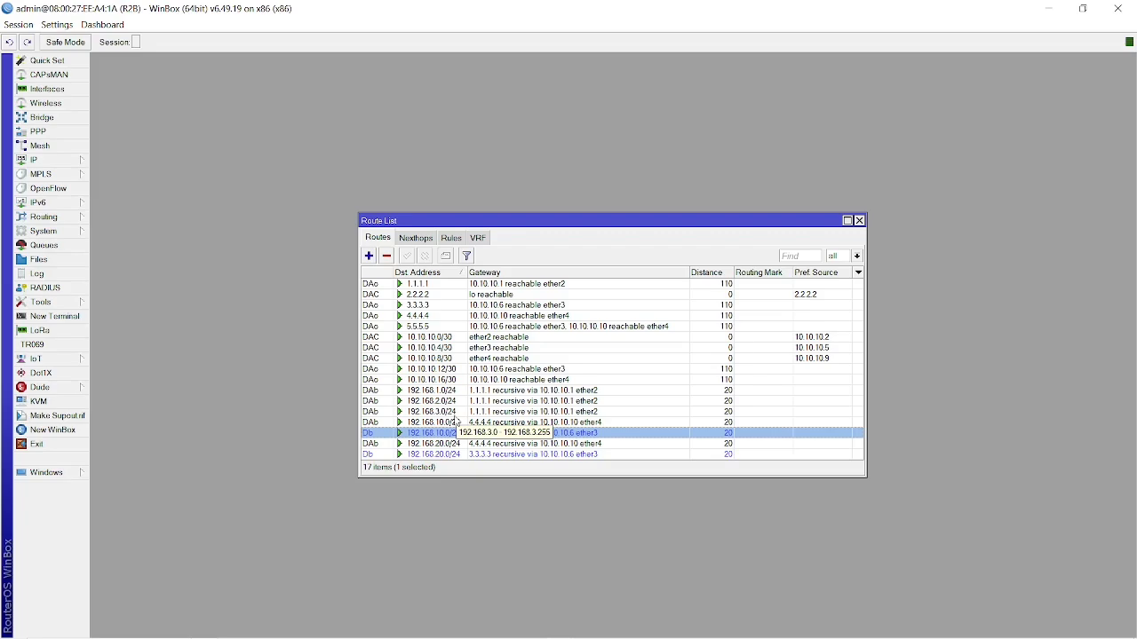
{"action": "double_click", "coordinate": [423, 436]}
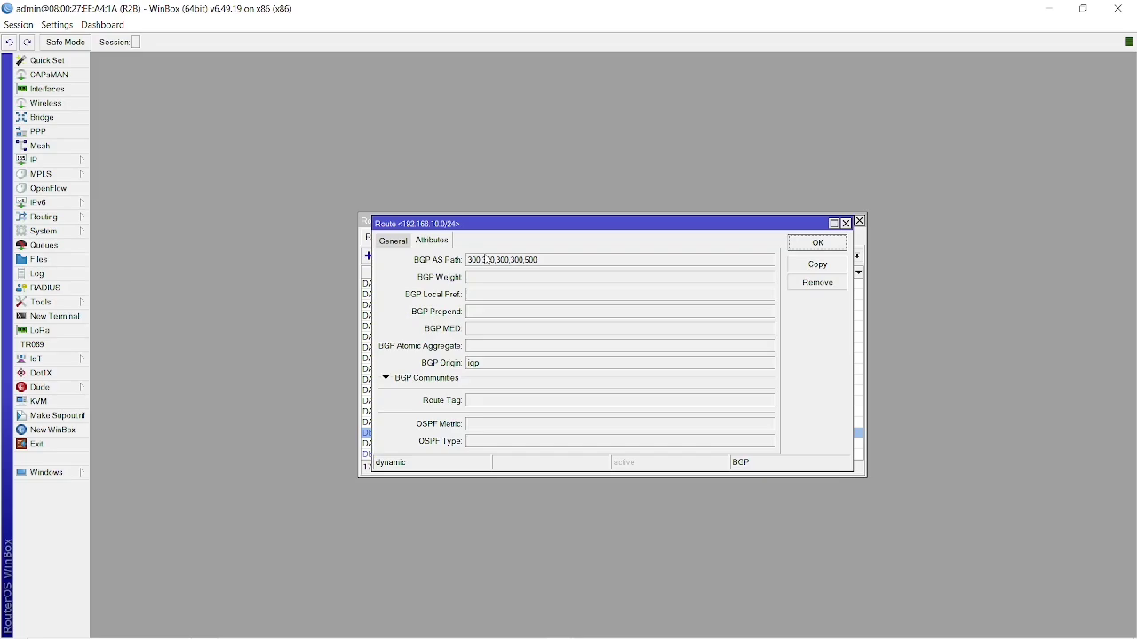
{"action": "left_click", "coordinate": [827, 245]}
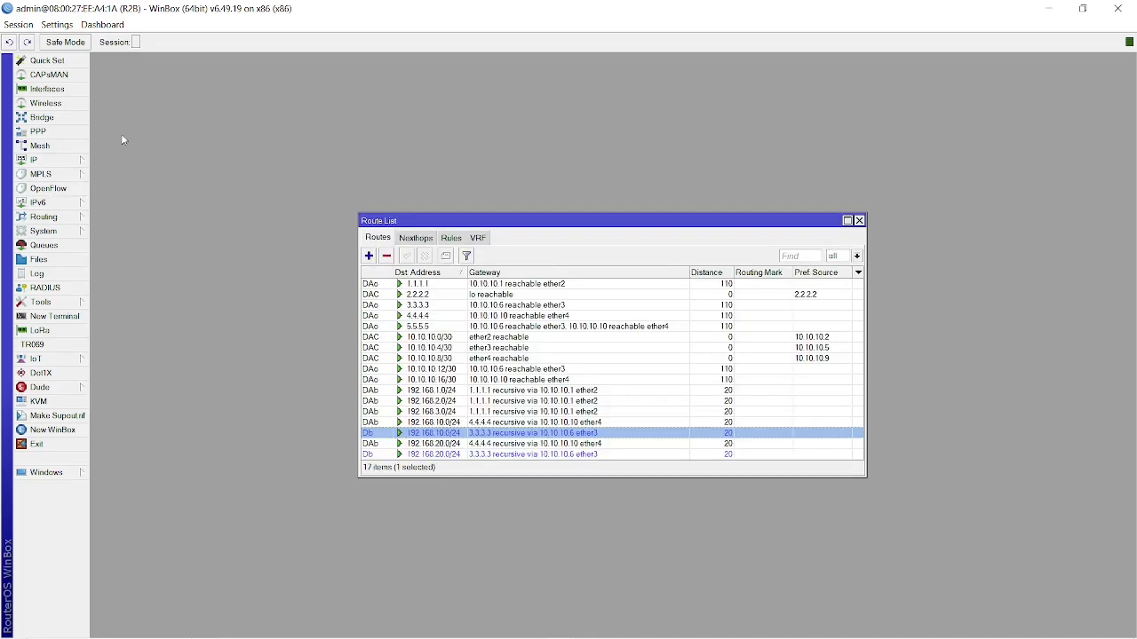
Add a route filter on R2B with the chain "lp 200" and the action accept
{"action": "left_click", "coordinate": [54, 217]}
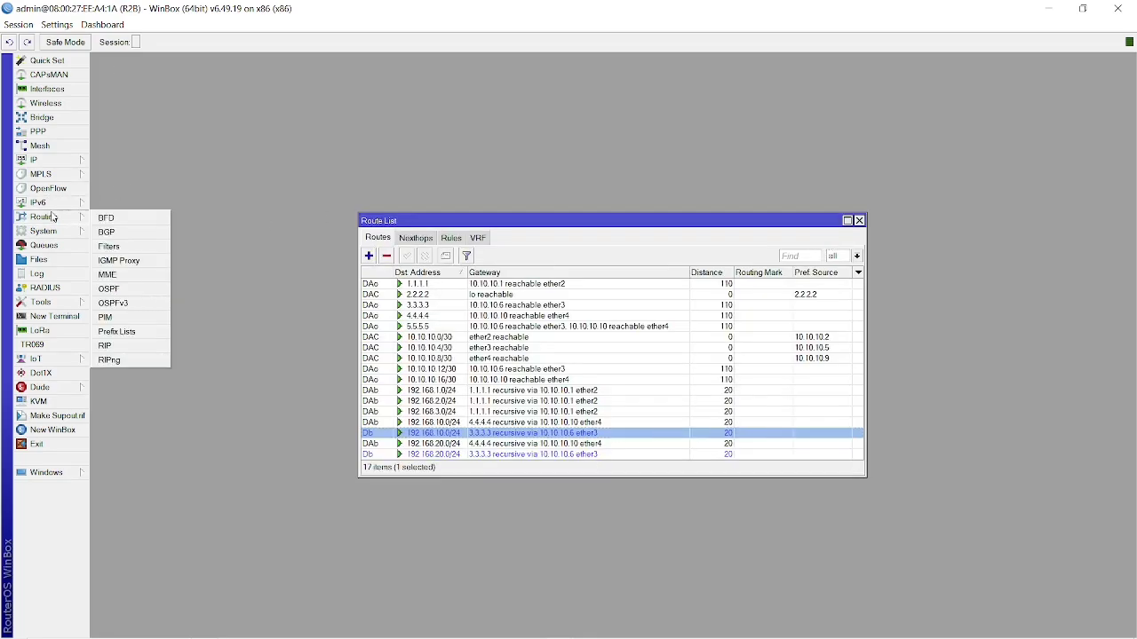
{"action": "left_click", "coordinate": [117, 245]}
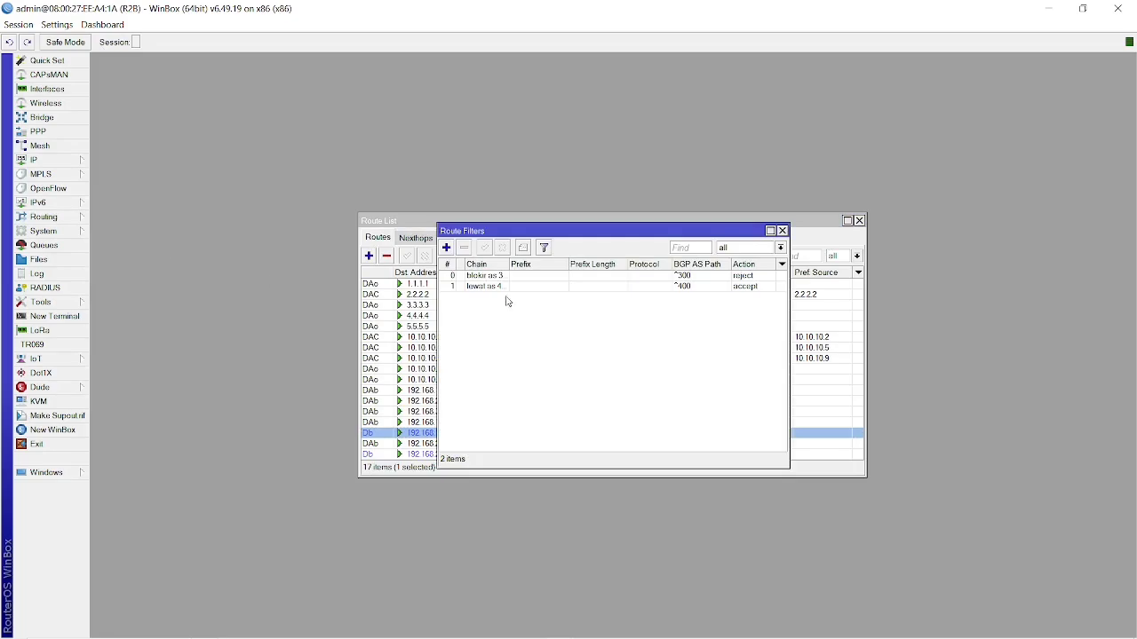
{"action": "left_click", "coordinate": [446, 248]}
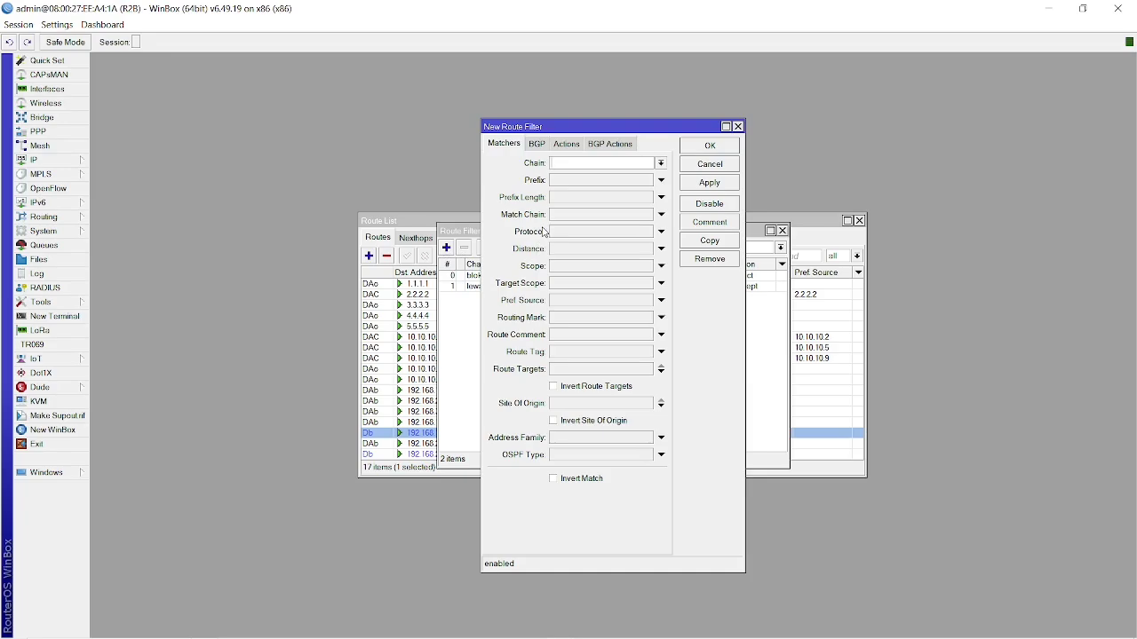
{"action": "type", "text": "lp 200"}
{"action": "left_click", "coordinate": [566, 144]}
{"action": "left_click", "coordinate": [595, 168]}
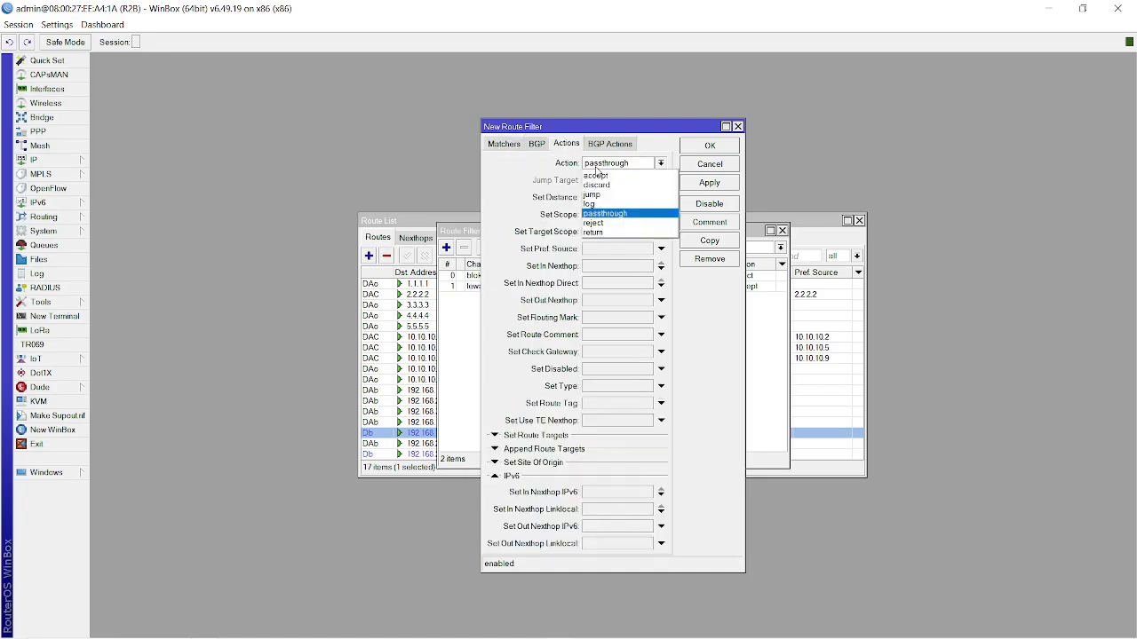
{"action": "left_click", "coordinate": [606, 175]}
Set the new filter's BGP local preference to 200 and apply it
{"action": "left_click", "coordinate": [614, 144]}
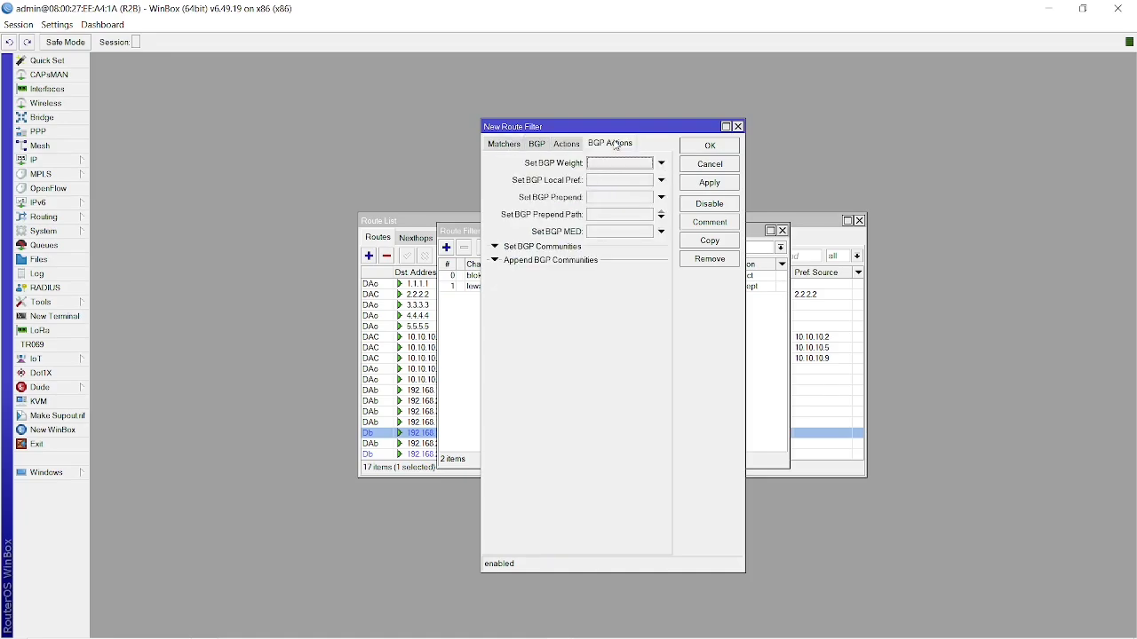
{"action": "left_click", "coordinate": [612, 182]}
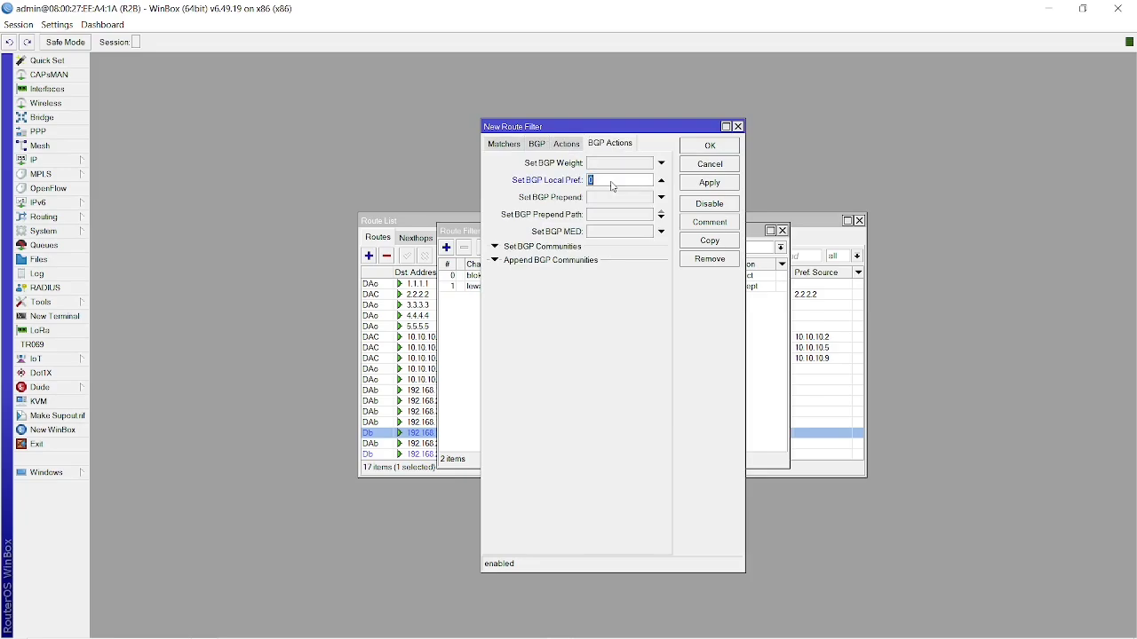
{"action": "type", "text": "200"}
{"action": "left_click", "coordinate": [519, 144]}
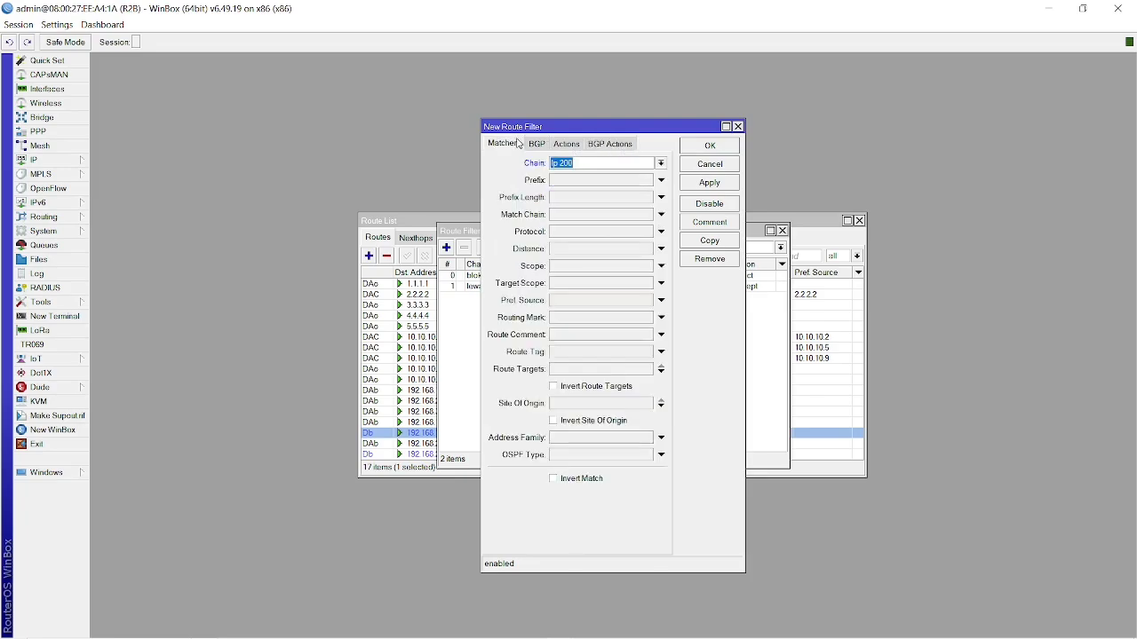
{"action": "left_click", "coordinate": [709, 183]}
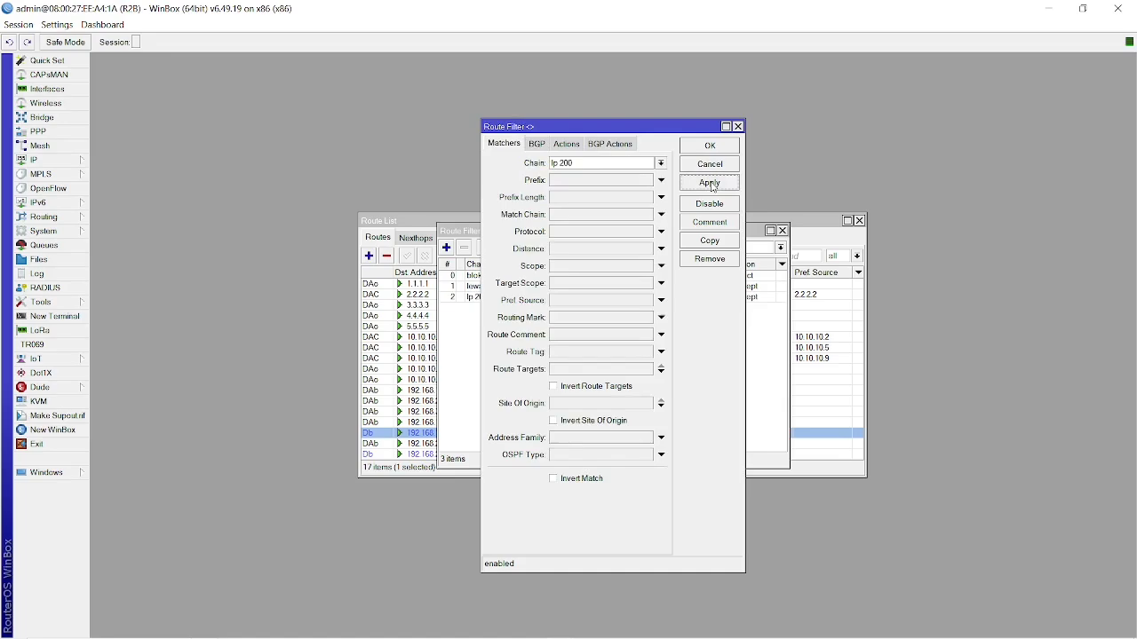
Copy the "lp 200" route filter and name the copy's chain "lp 100"
{"action": "left_click", "coordinate": [715, 240]}
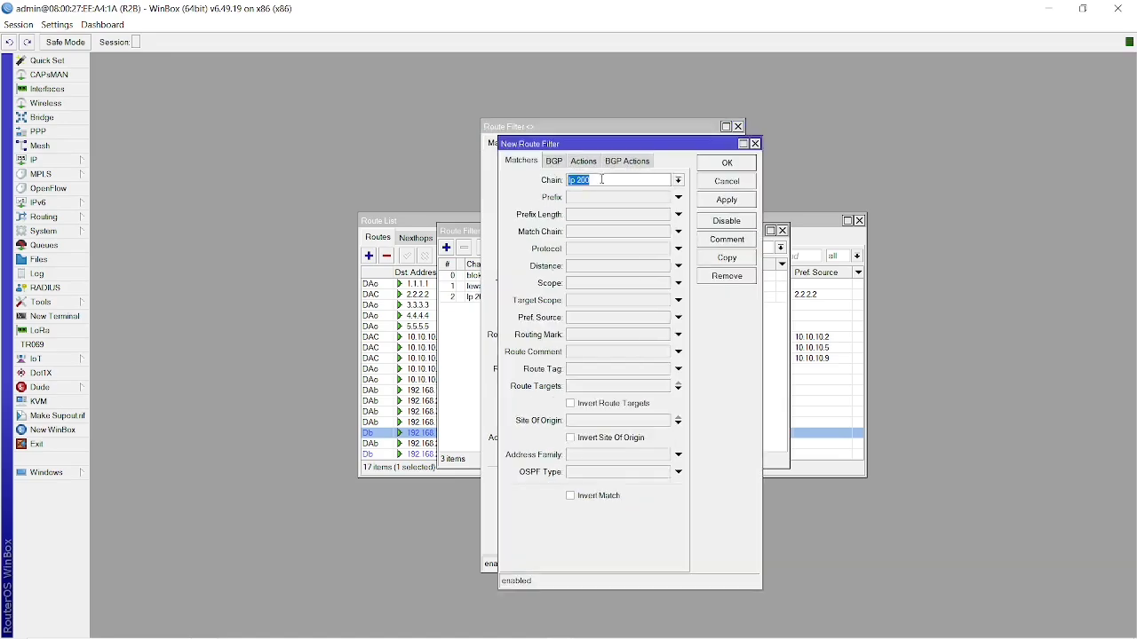
{"action": "left_click", "coordinate": [602, 179]}
{"action": "key", "text": "BackSpace"}
{"action": "key", "text": "BackSpace"}
{"action": "key", "text": "BackSpace"}
{"action": "type", "text": "100"}
Set the copied filter's BGP local preference to 100 and save both route filters
{"action": "left_click", "coordinate": [583, 160]}
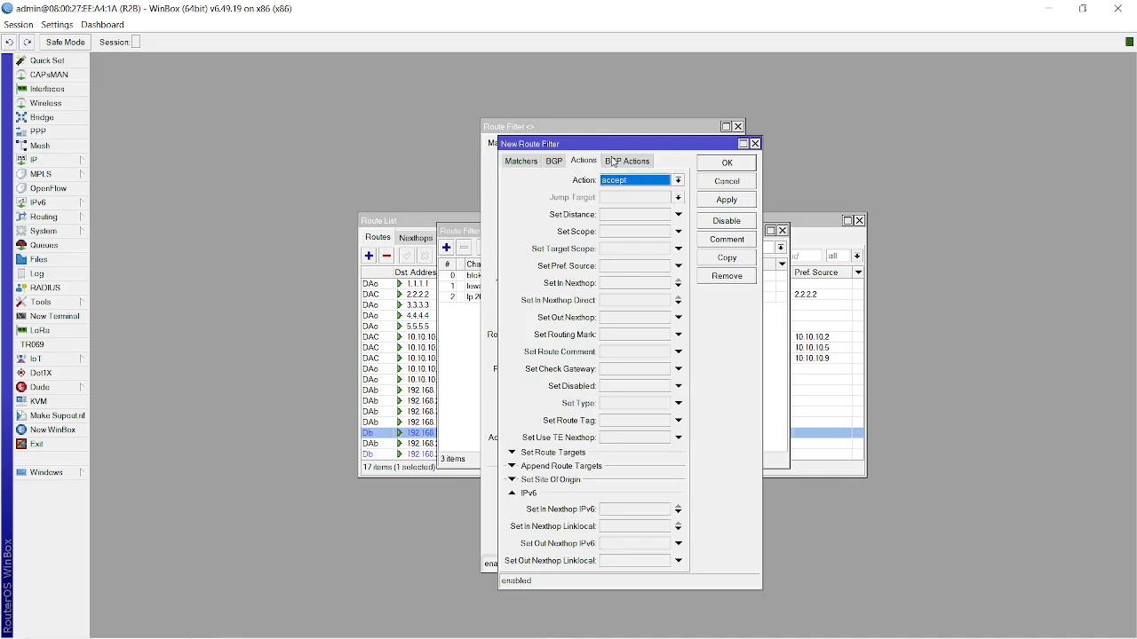
{"action": "left_click", "coordinate": [613, 162]}
{"action": "left_click", "coordinate": [631, 195]}
{"action": "key", "text": "BackSpace"}
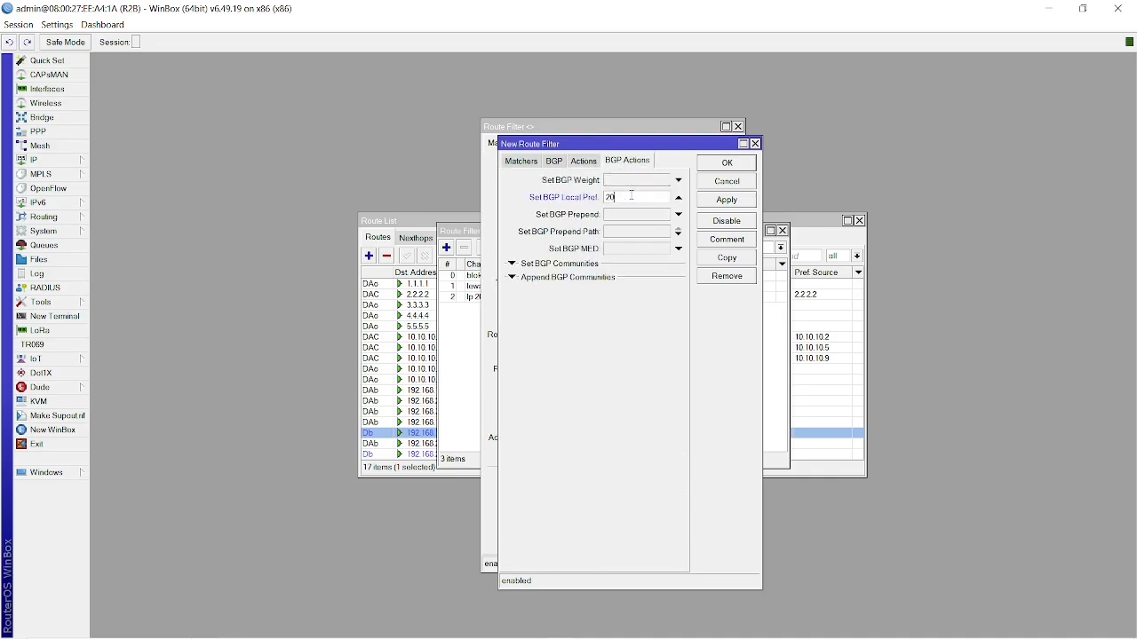
{"action": "type", "text": "100"}
{"action": "left_click", "coordinate": [731, 202]}
{"action": "left_click", "coordinate": [726, 163]}
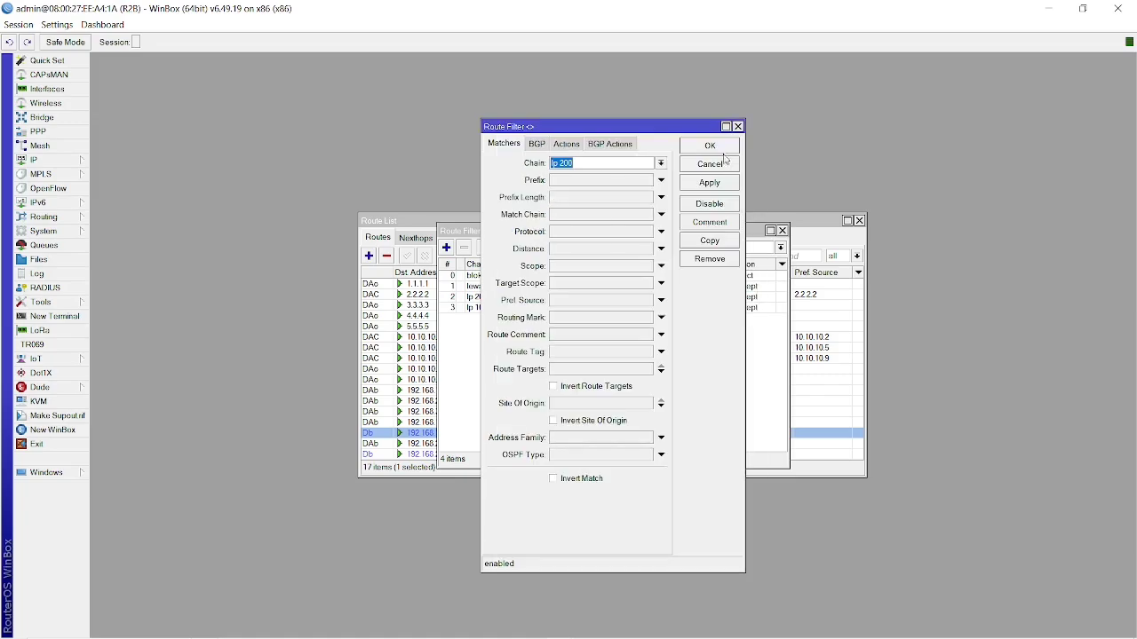
{"action": "left_click", "coordinate": [709, 147]}
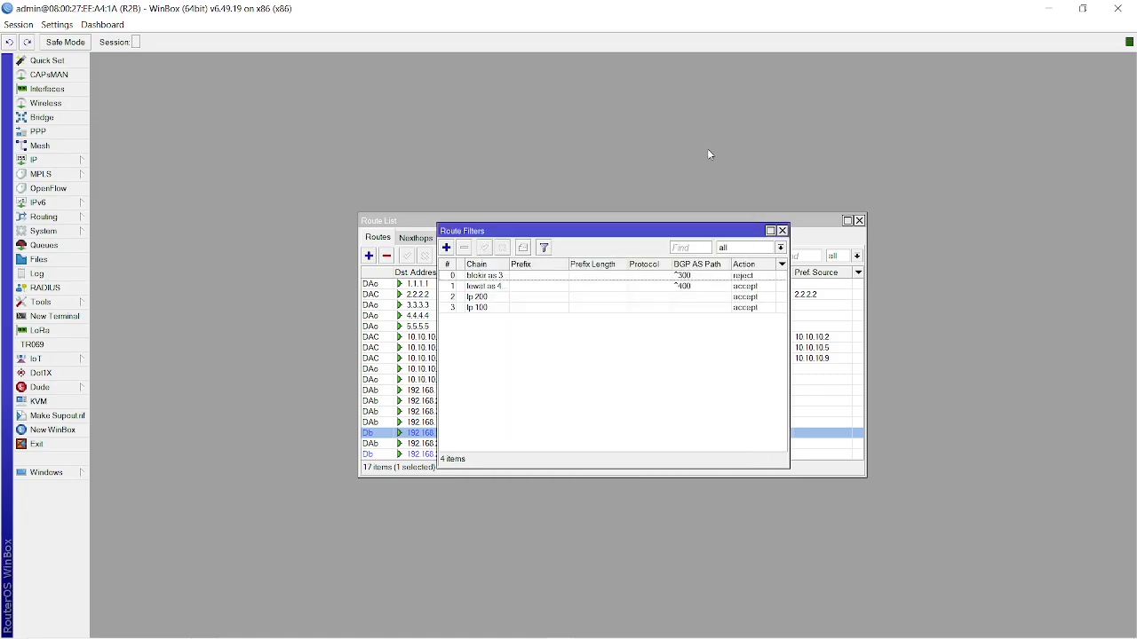
Recheck the AS numbers in the BGP AS path of the inactive 192.168.10.0/24 route
{"action": "double_click", "coordinate": [387, 433]}
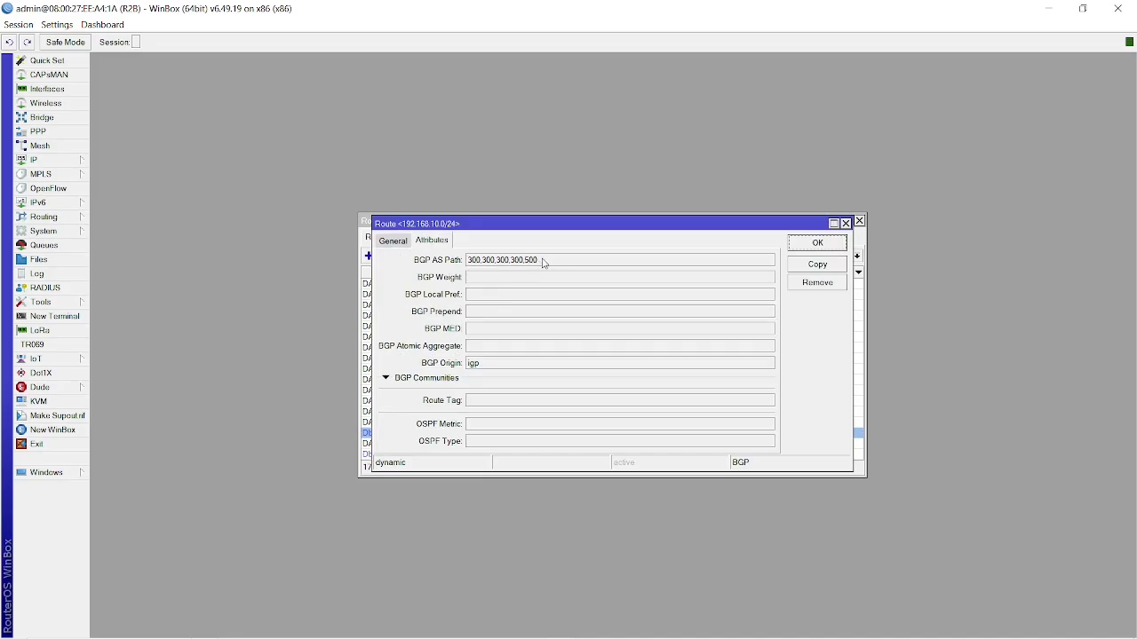
{"action": "left_click_drag", "start_coordinate": [543, 261], "coordinate": [451, 261]}
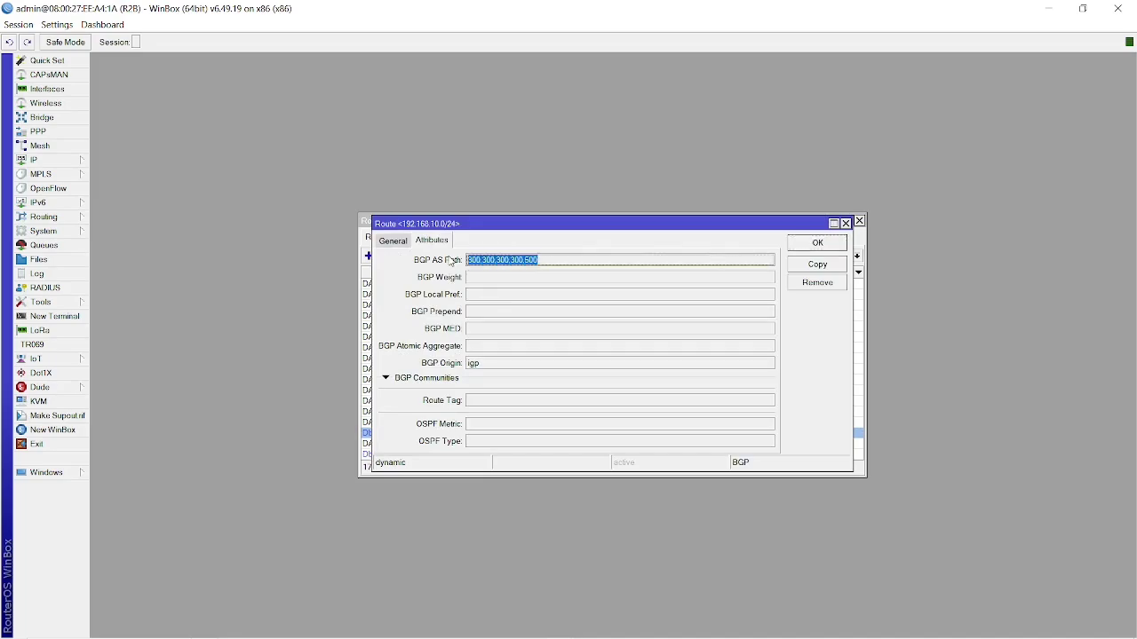
{"action": "left_click", "coordinate": [528, 261]}
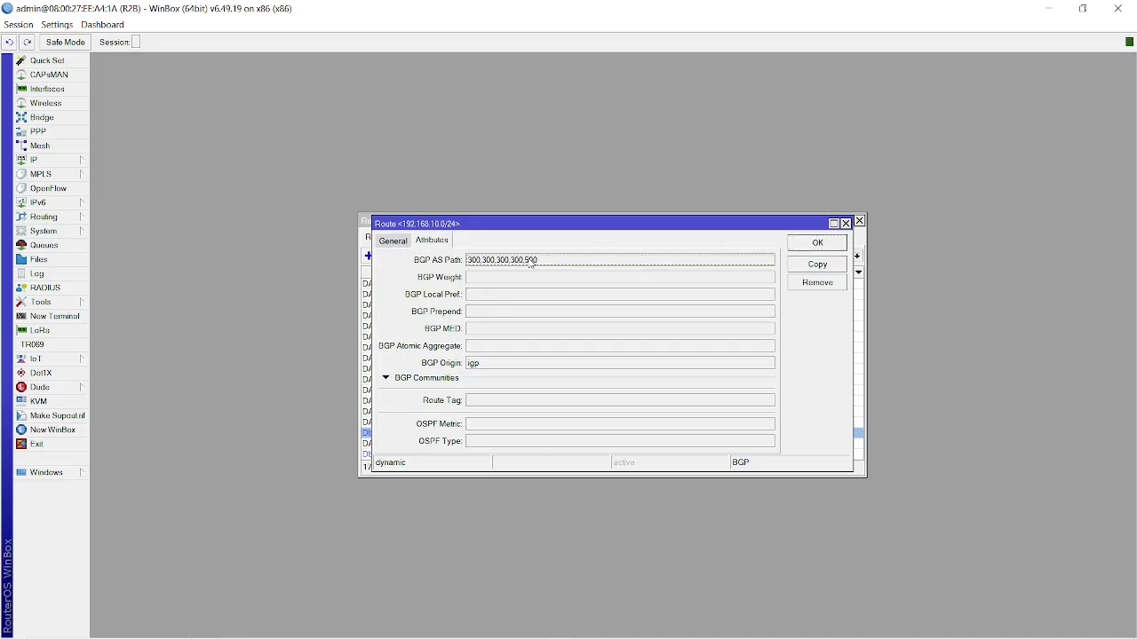
{"action": "left_click", "coordinate": [818, 245]}
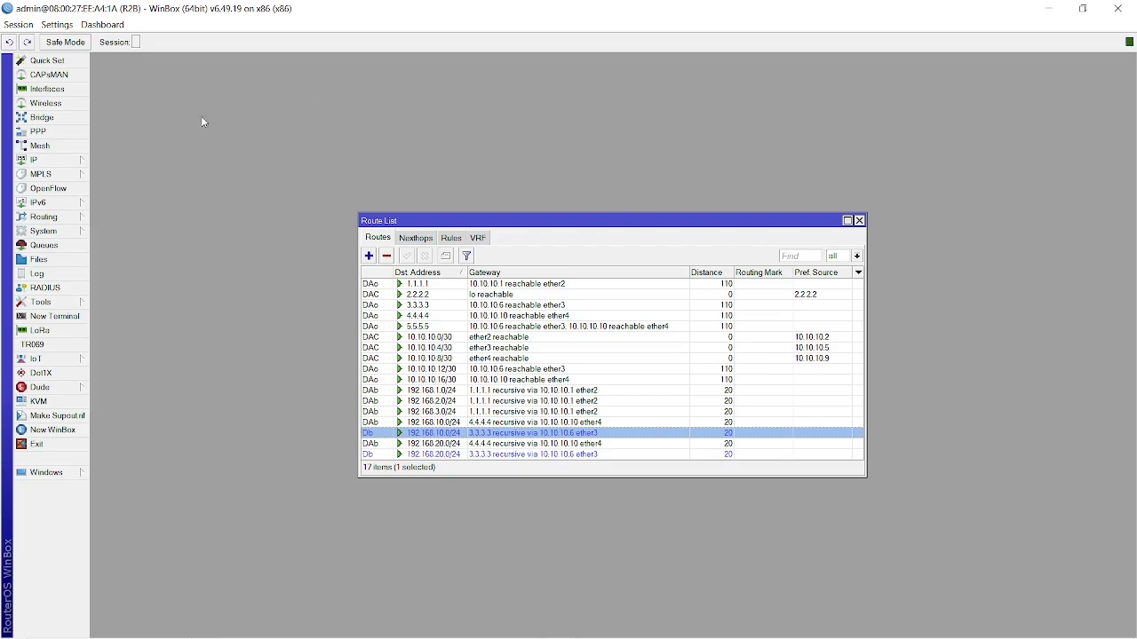
Set the in filter of R2B's BGP peer2 (3.3.3.3) to the new "lp 200" chain and save the peer
{"action": "left_click", "coordinate": [40, 217]}
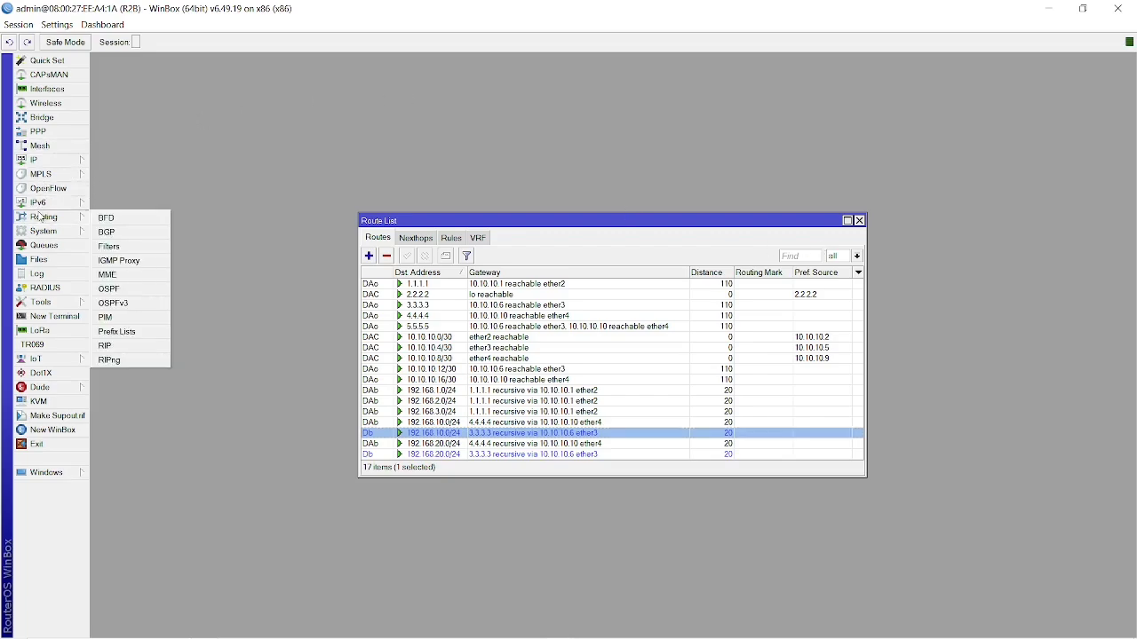
{"action": "left_click", "coordinate": [111, 232]}
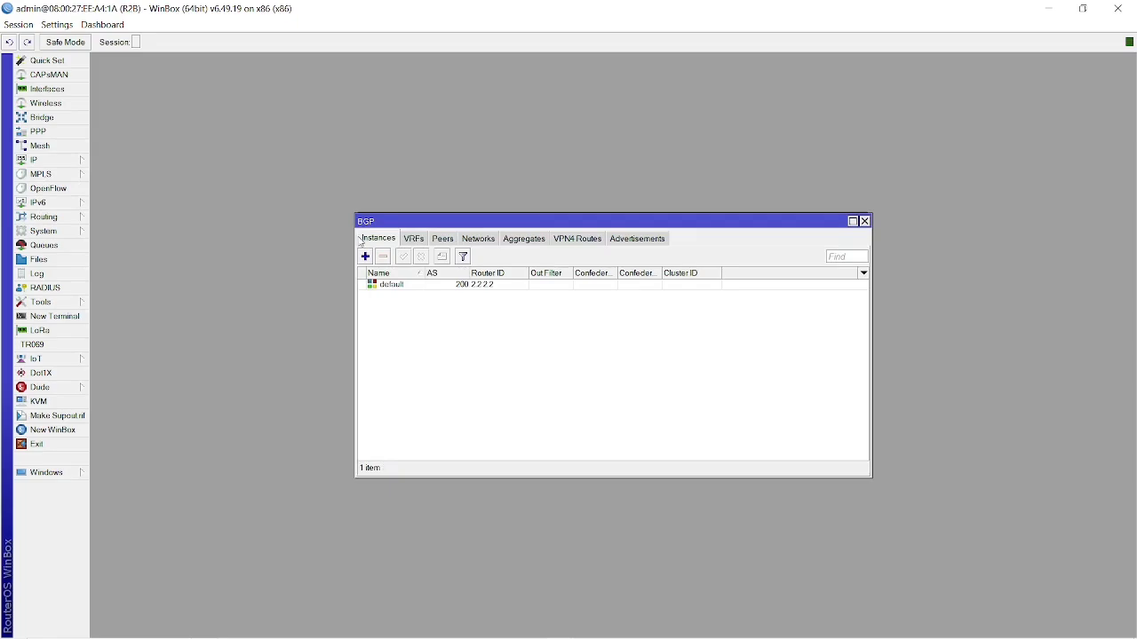
{"action": "left_click", "coordinate": [447, 242]}
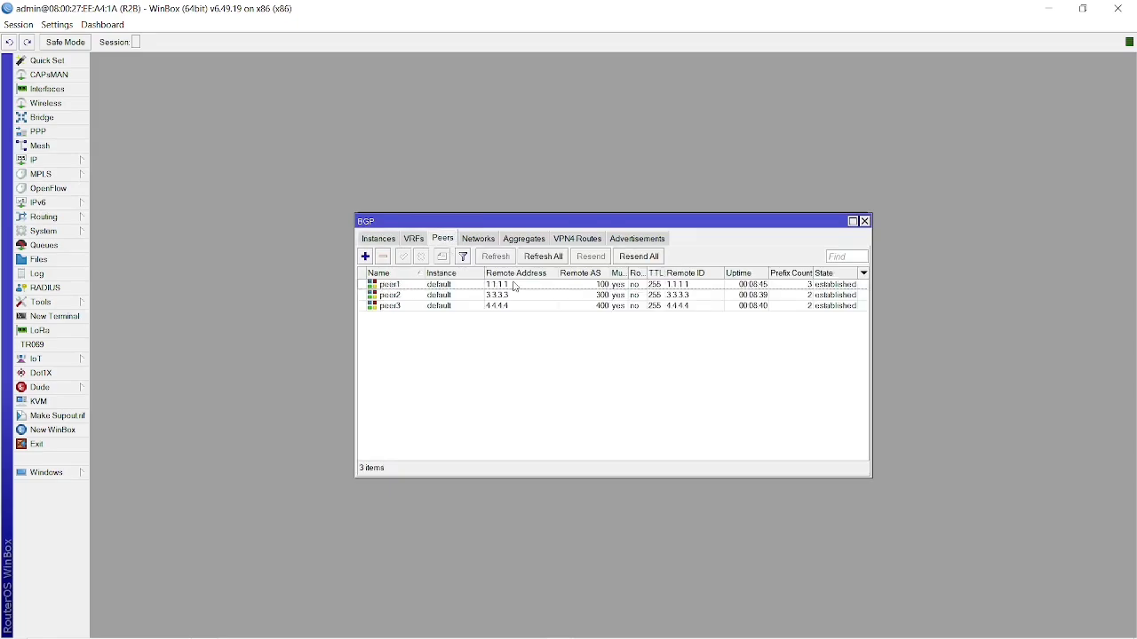
{"action": "double_click", "coordinate": [487, 296]}
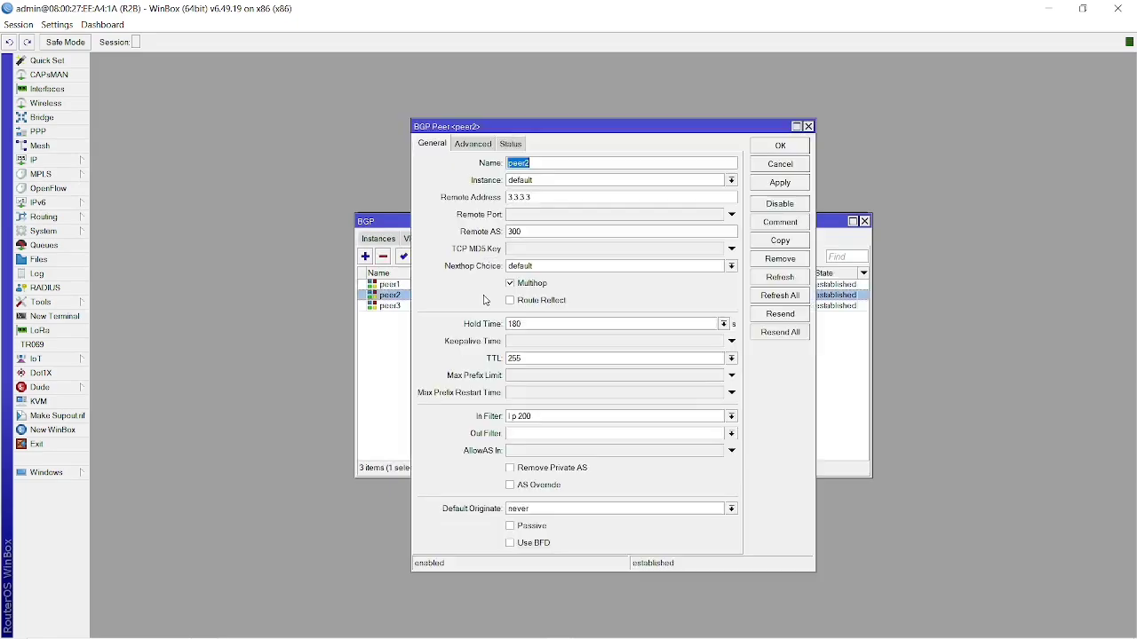
{"action": "left_click", "coordinate": [731, 415]}
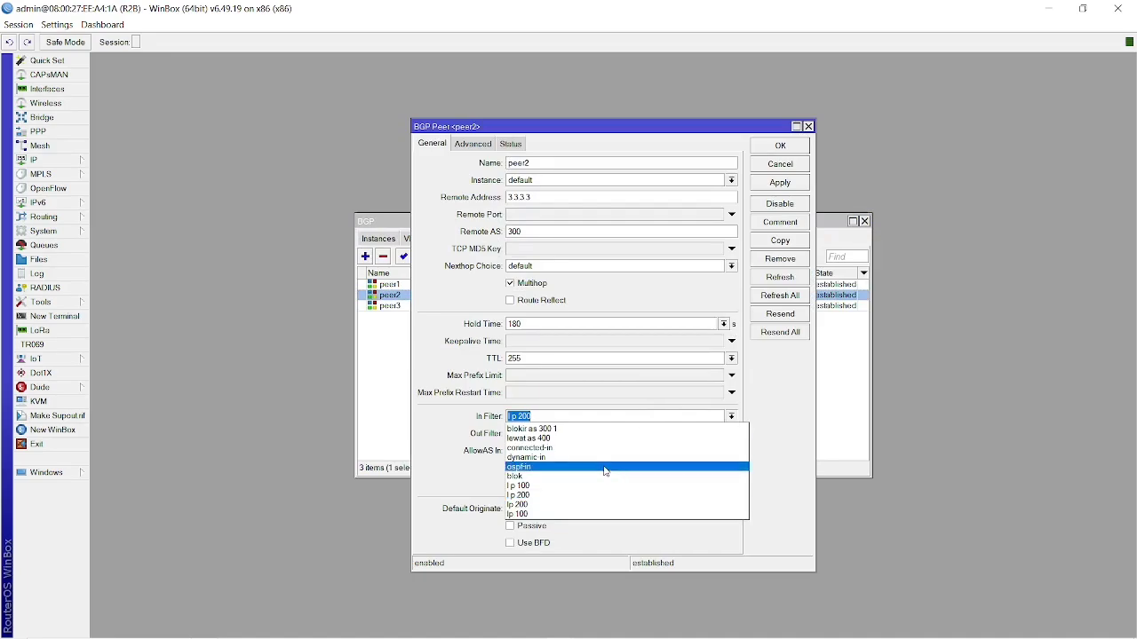
{"action": "left_click", "coordinate": [532, 504]}
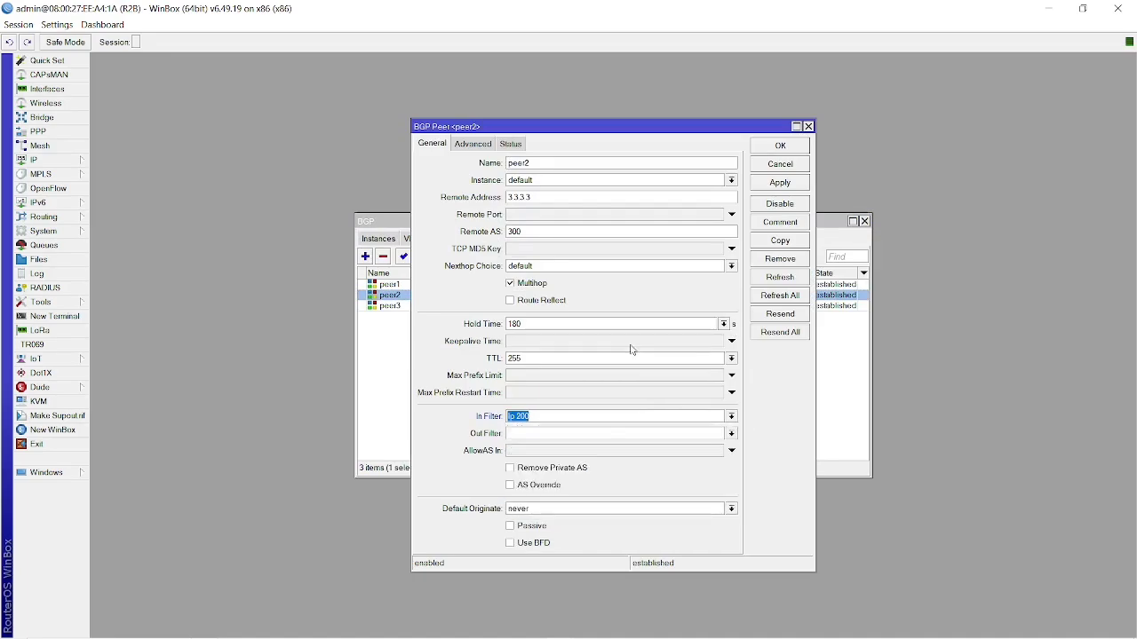
{"action": "left_click", "coordinate": [781, 183]}
{"action": "left_click", "coordinate": [785, 147]}
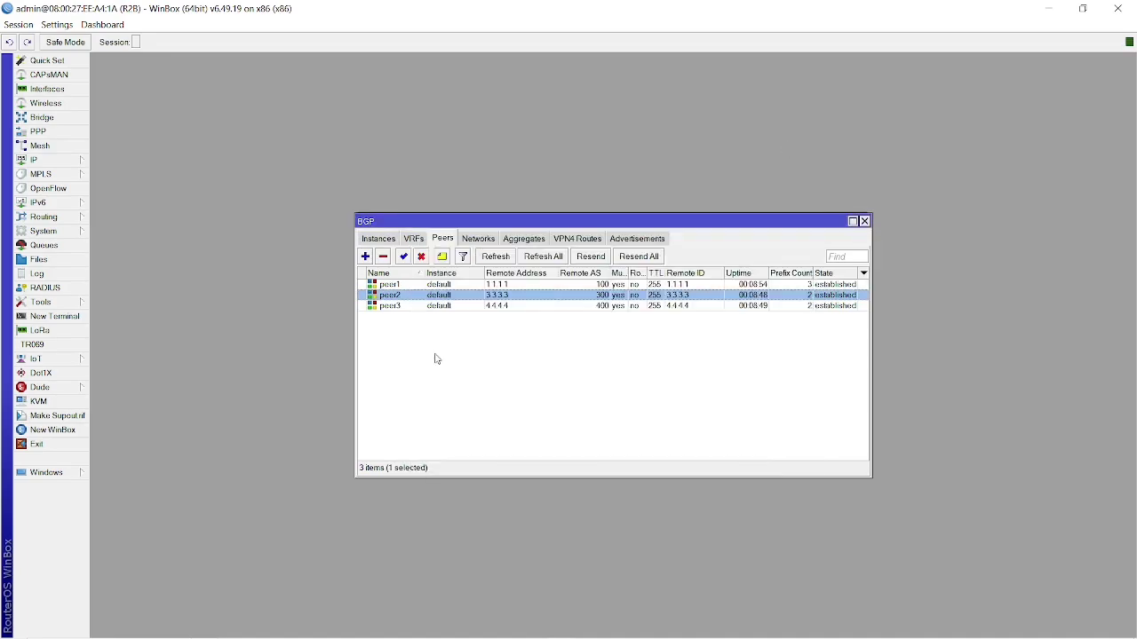
Set the in filter of R2B's BGP peer3 (4.4.4.4) to the new "lp 100" chain, save the peer, and refresh and resend all peers
{"action": "left_click", "coordinate": [422, 308]}
{"action": "double_click", "coordinate": [436, 310]}
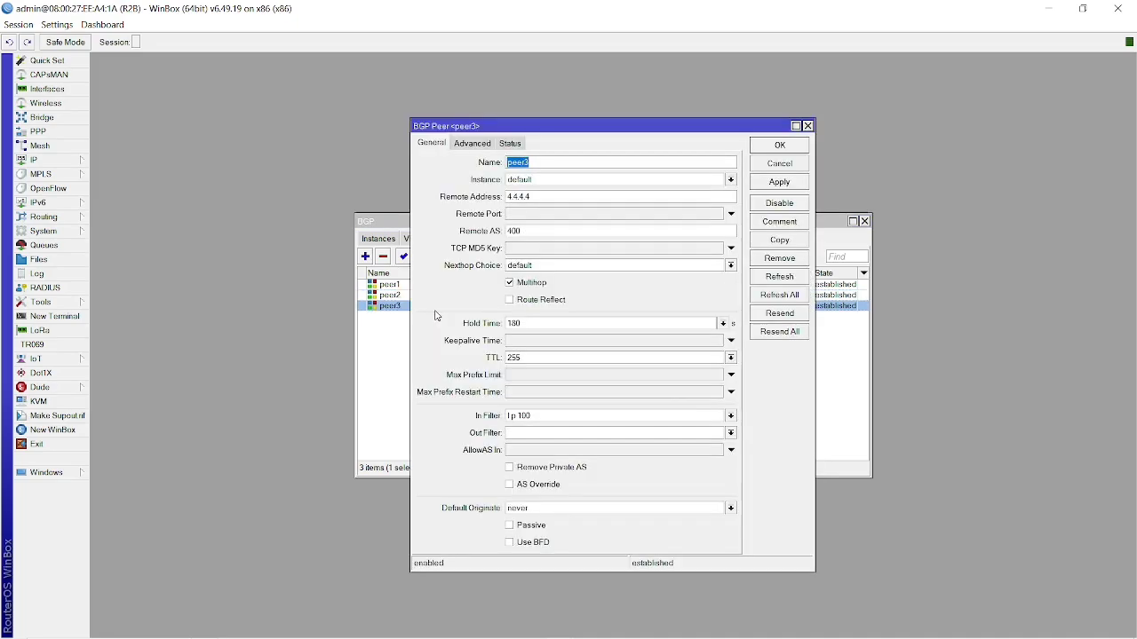
{"action": "left_click", "coordinate": [731, 415]}
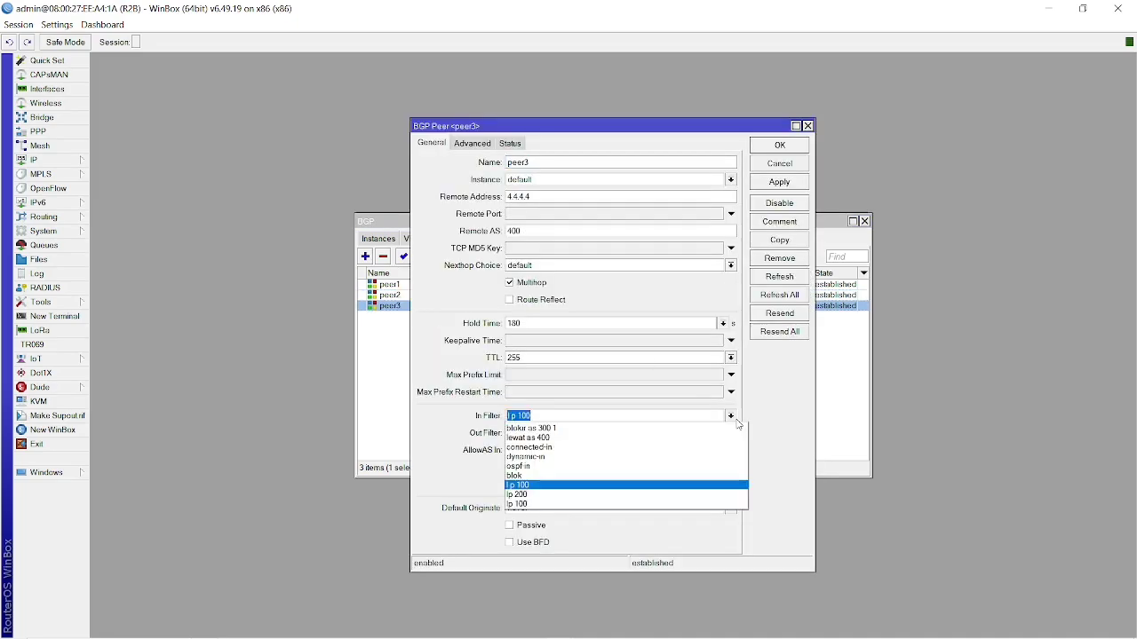
{"action": "left_click", "coordinate": [558, 504]}
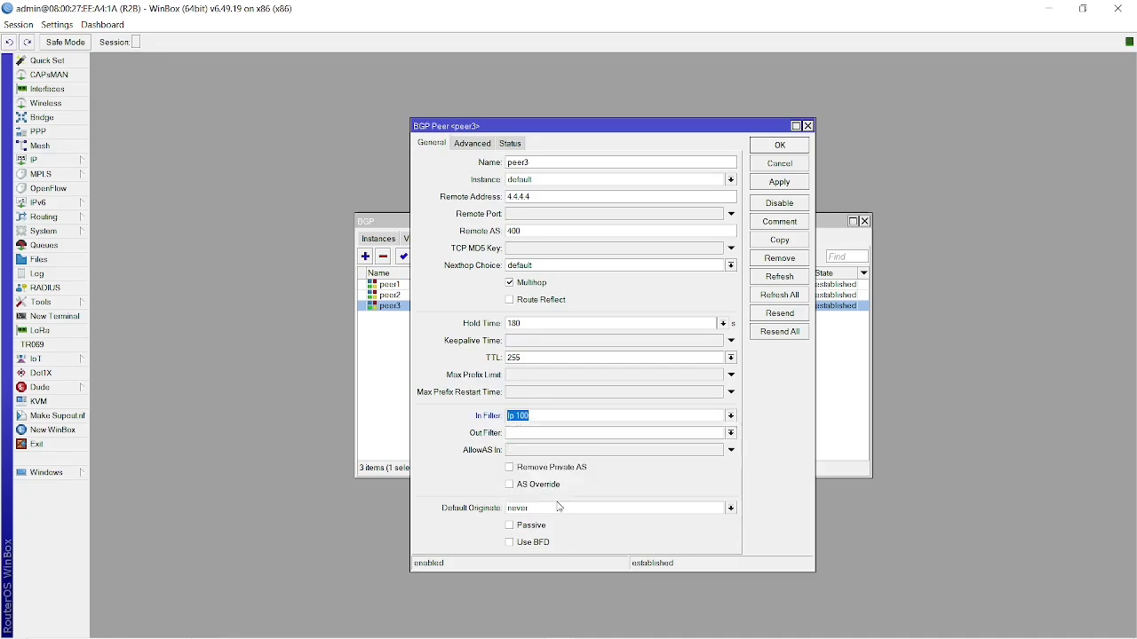
{"action": "left_click", "coordinate": [783, 182]}
{"action": "left_click", "coordinate": [775, 146]}
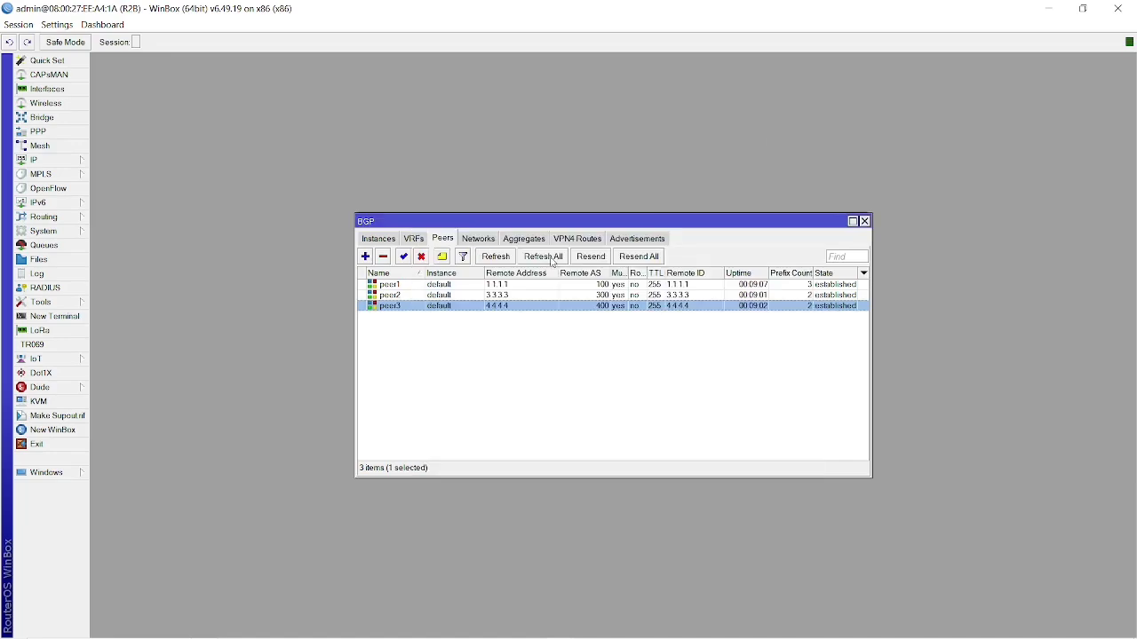
{"action": "left_click", "coordinate": [552, 258]}
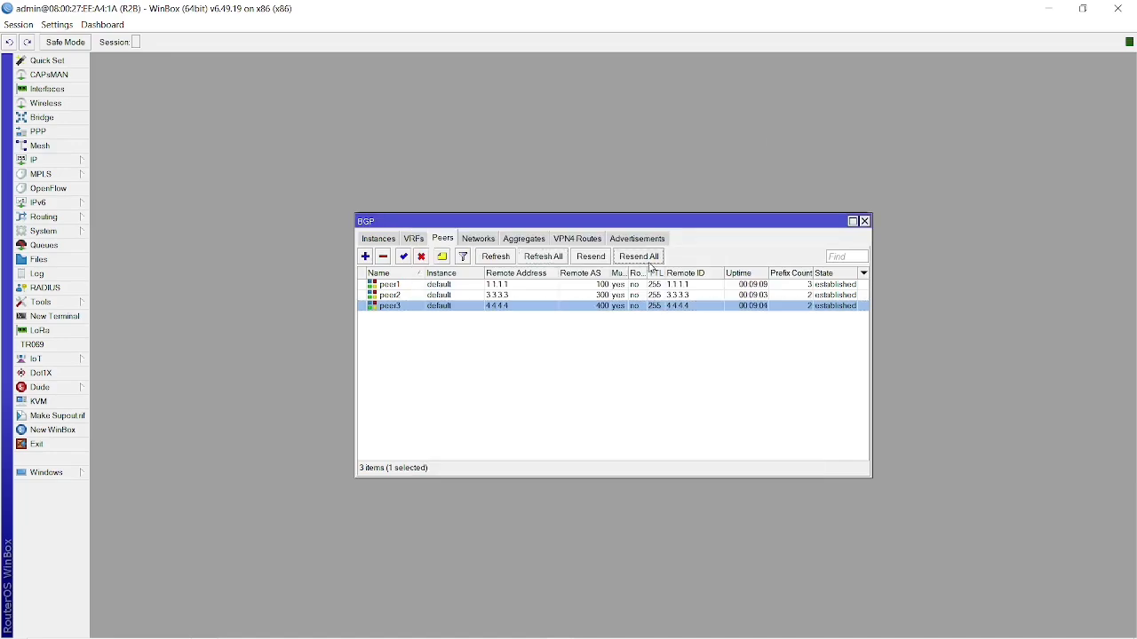
Open the IP route list and check the BGP attributes of the active 192.168.10.0/24 route via 3.3.3.3
{"action": "left_click", "coordinate": [49, 163]}
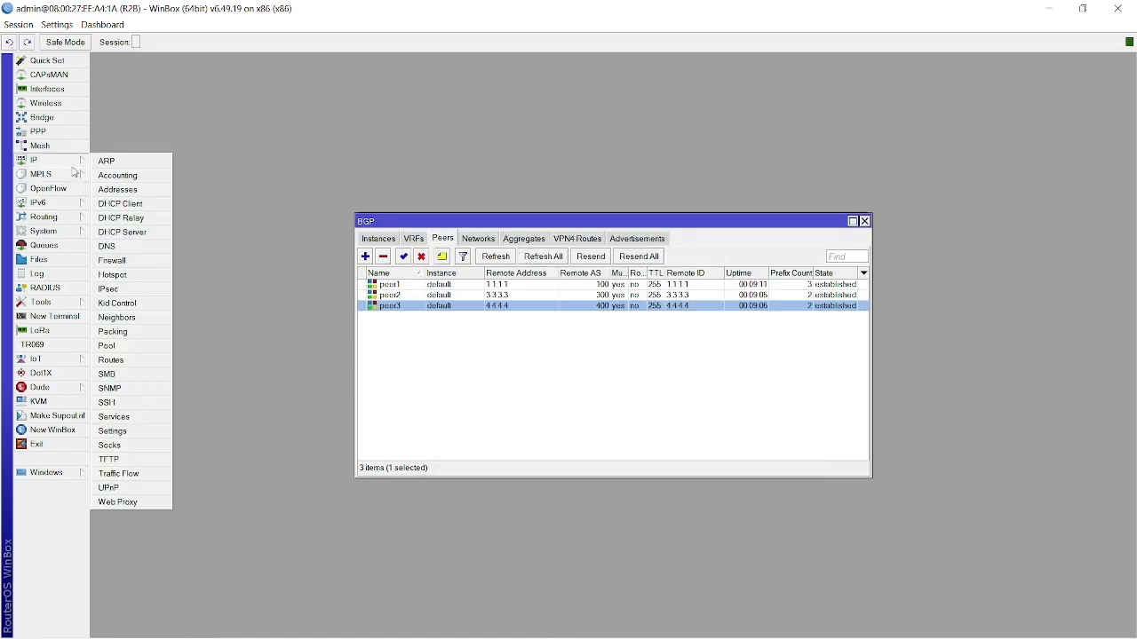
{"action": "left_click", "coordinate": [112, 359]}
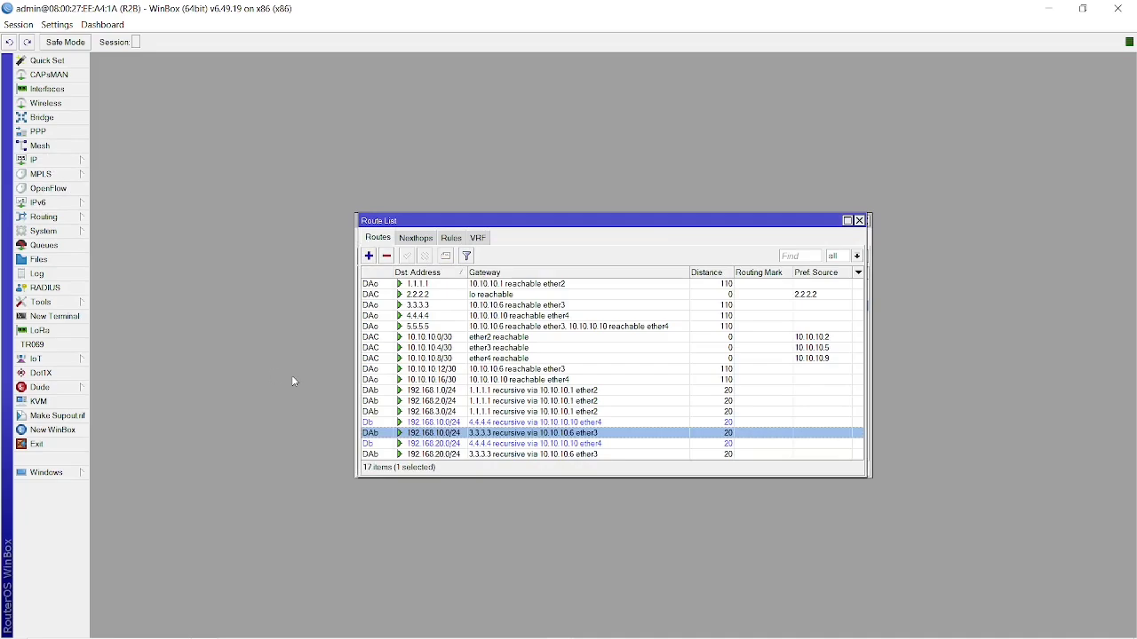
{"action": "double_click", "coordinate": [446, 432]}
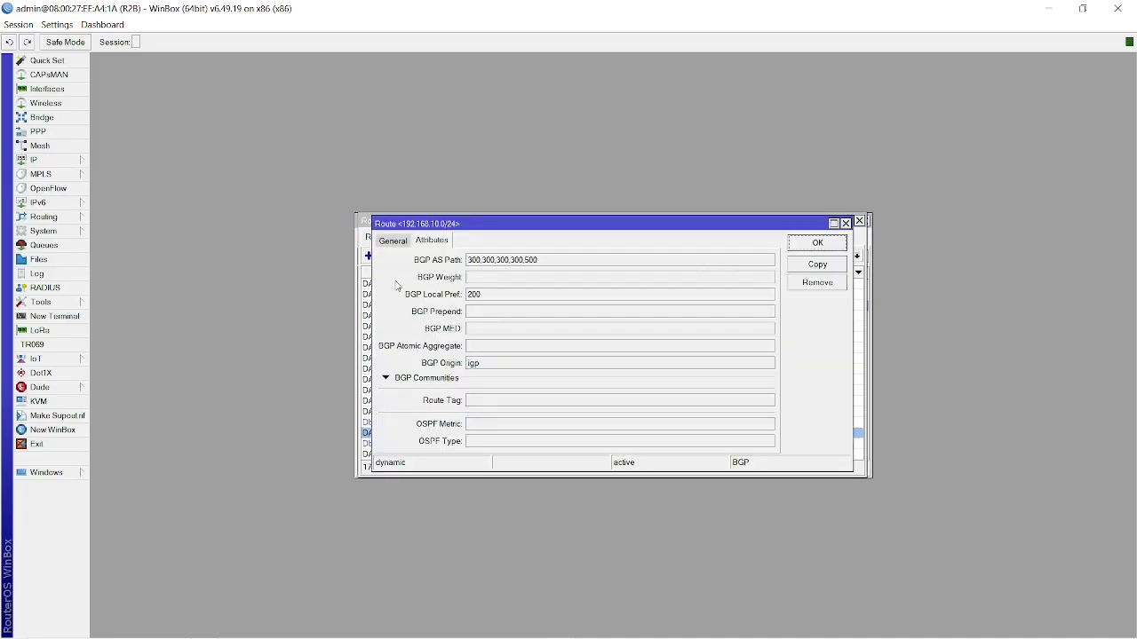
{"action": "left_click", "coordinate": [818, 248]}
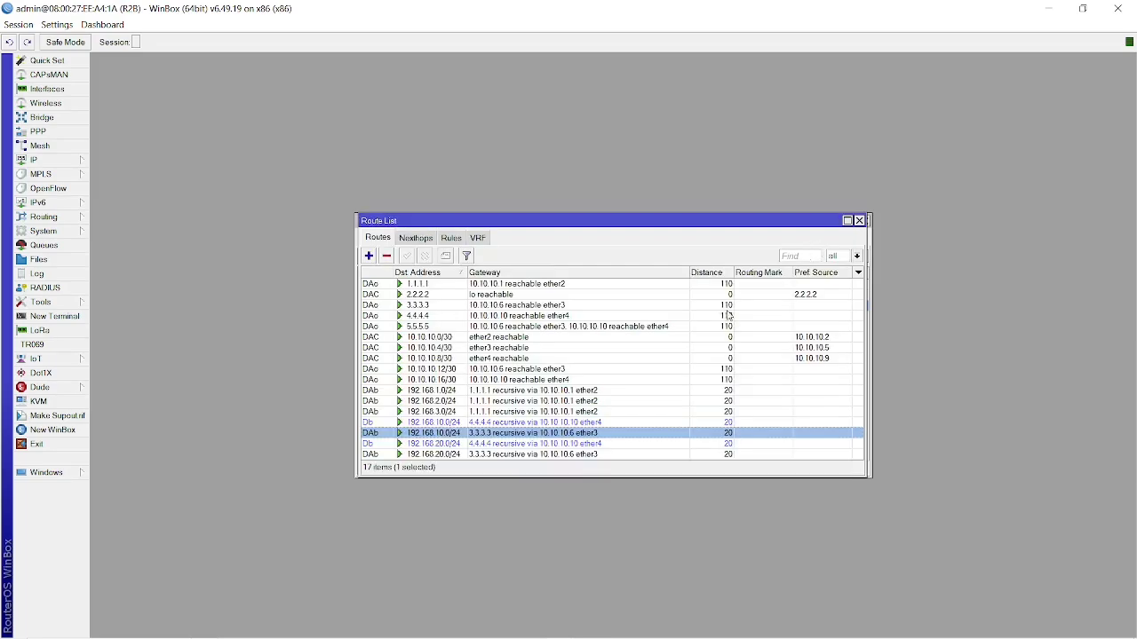
Examine the prepended AS numbers in the BGP AS path of the active 192.168.10.0/24 route
{"action": "double_click", "coordinate": [421, 433]}
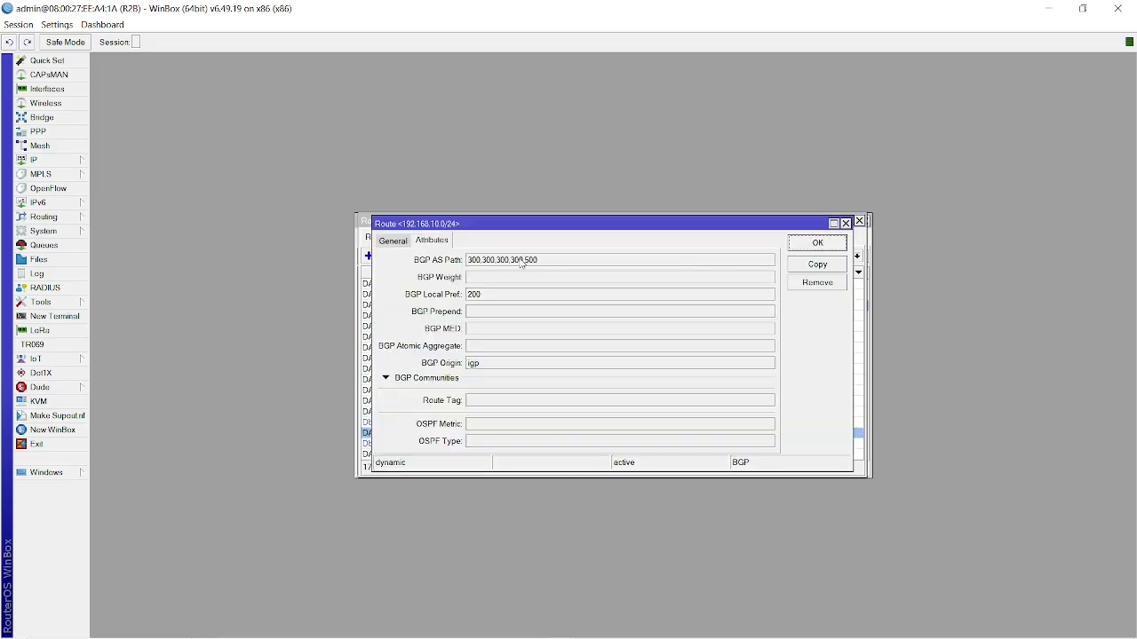
{"action": "left_click_drag", "start_coordinate": [522, 260], "coordinate": [450, 270]}
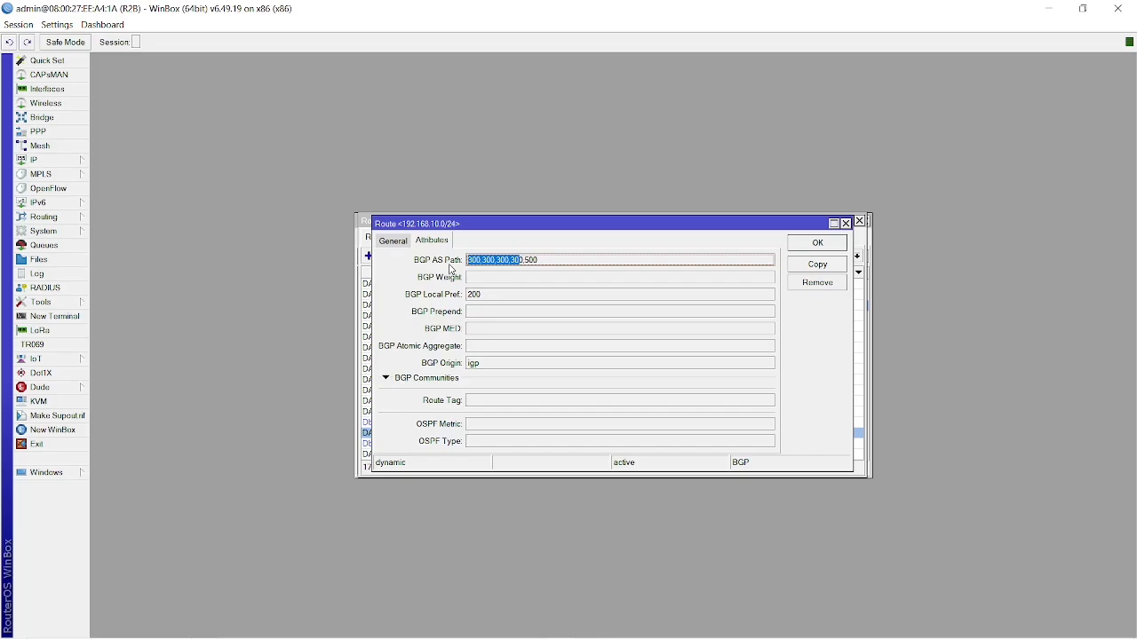
{"action": "double_click", "coordinate": [550, 264]}
{"action": "left_click", "coordinate": [537, 265]}
{"action": "left_click_drag", "start_coordinate": [538, 265], "coordinate": [464, 270]}
{"action": "left_click", "coordinate": [481, 264]}
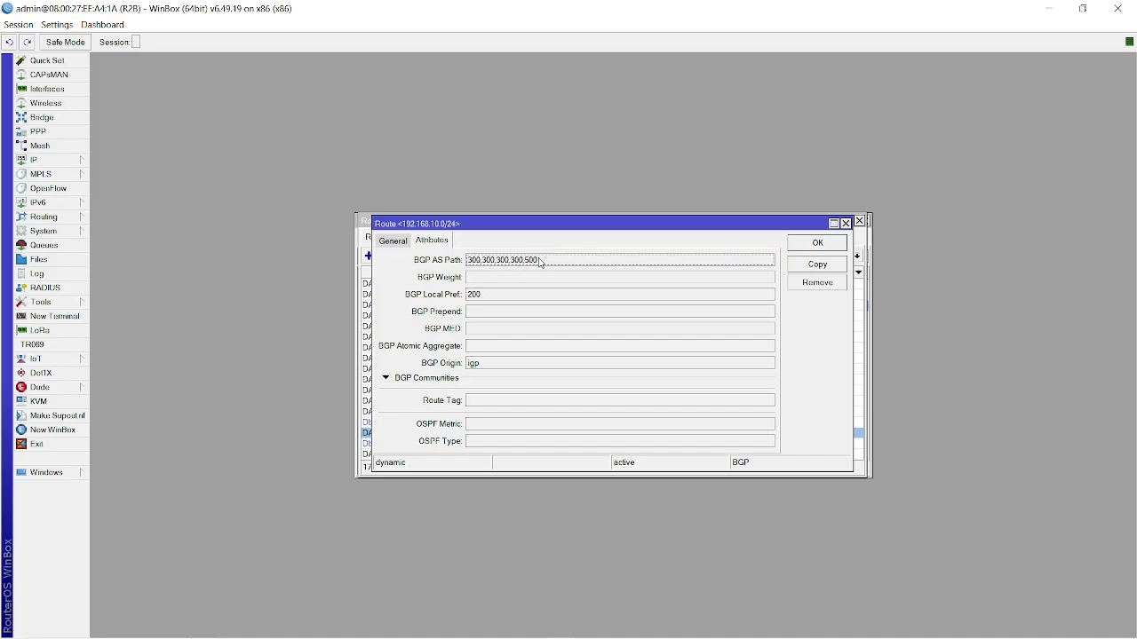
{"action": "left_click", "coordinate": [814, 243]}
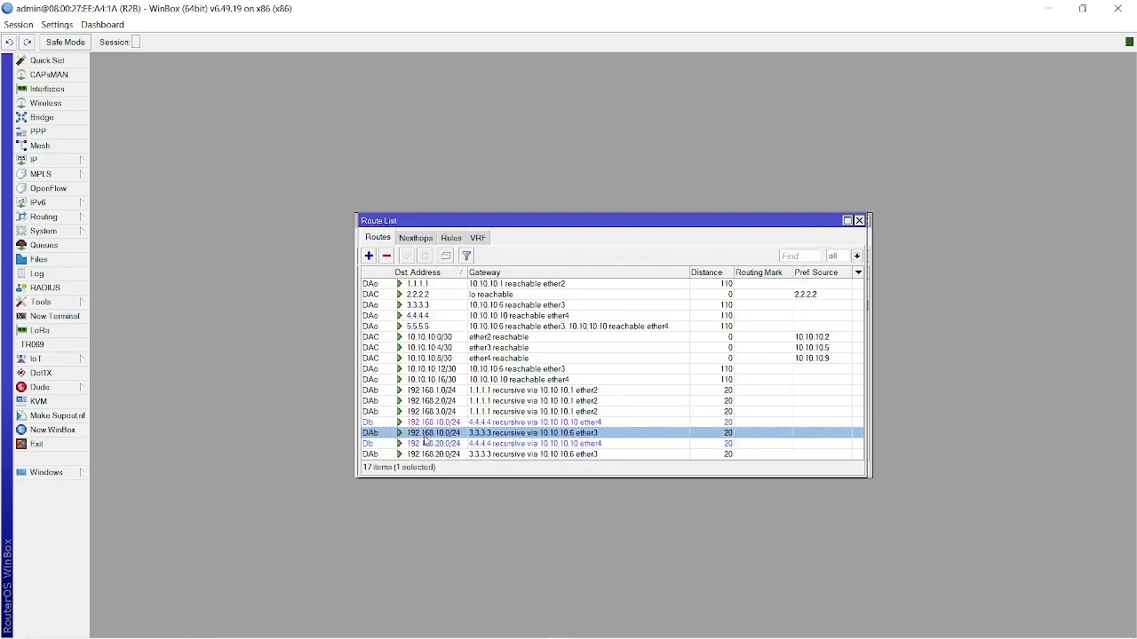
Compare the AS path and local preference of the inactive 192.168.20.0/24 route with those of the active 192.168.10.0/24 route
{"action": "double_click", "coordinate": [421, 443]}
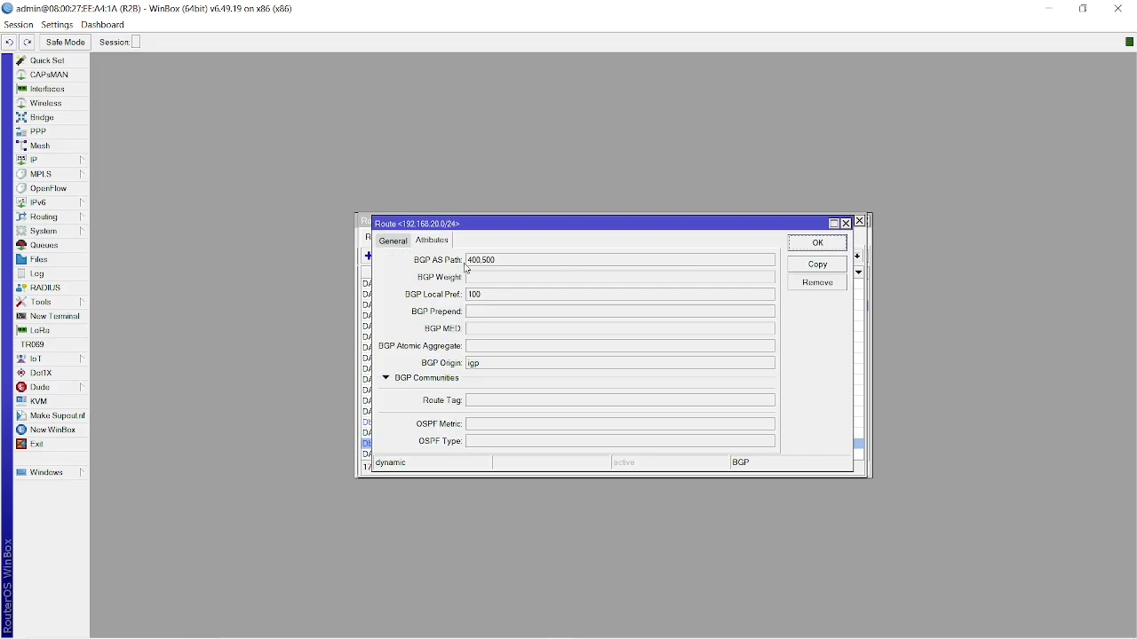
{"action": "left_click", "coordinate": [826, 243]}
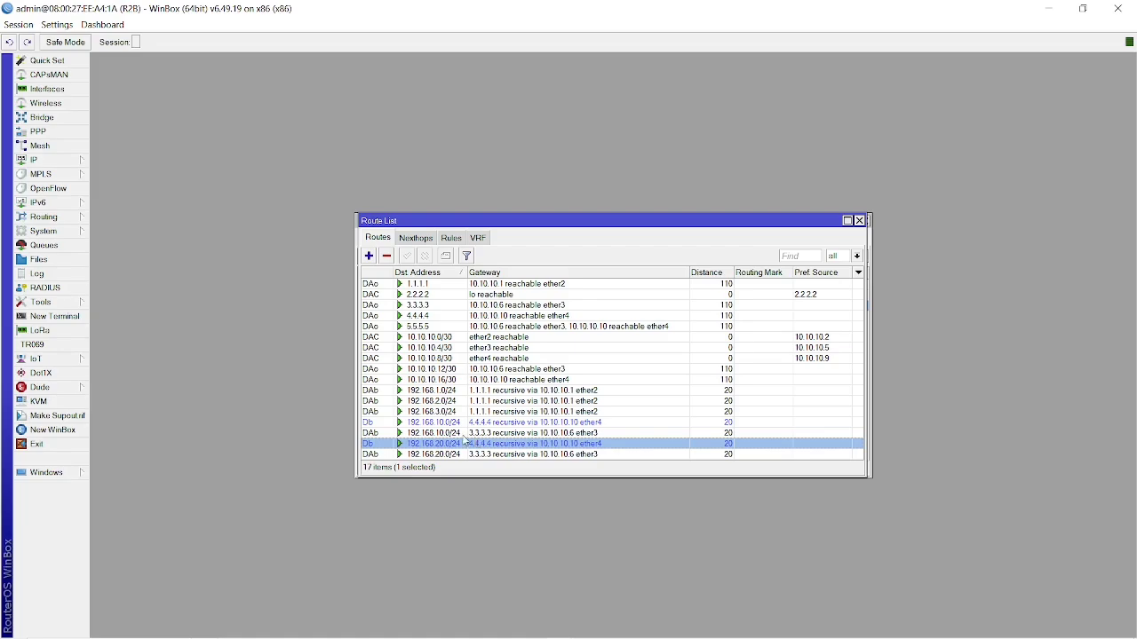
{"action": "double_click", "coordinate": [454, 444]}
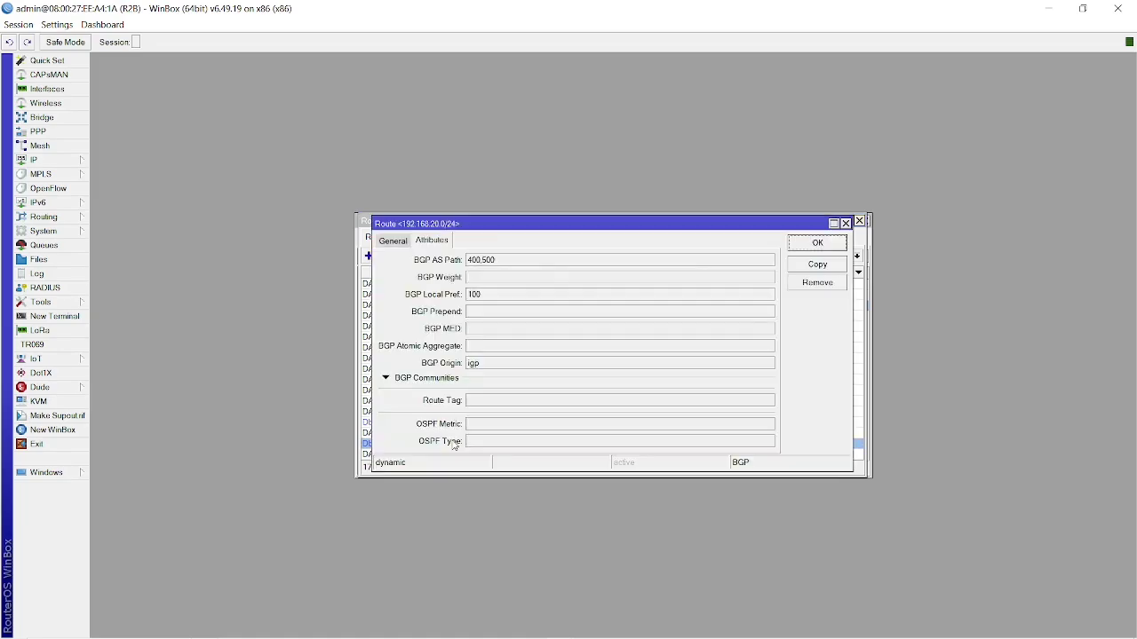
{"action": "double_click", "coordinate": [479, 294]}
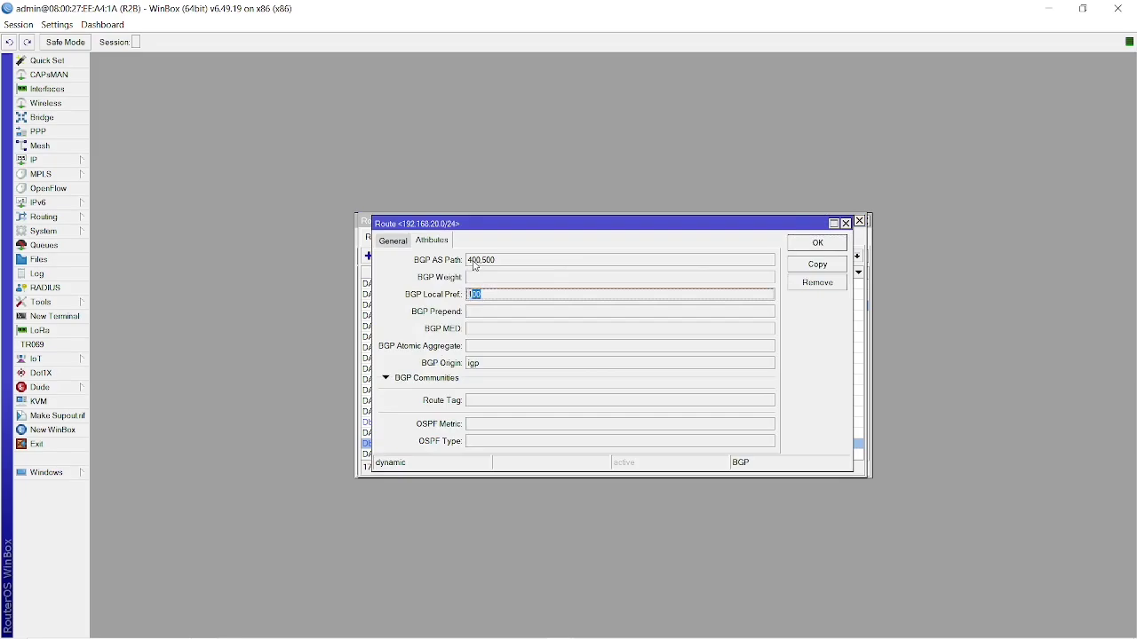
{"action": "left_click", "coordinate": [474, 263]}
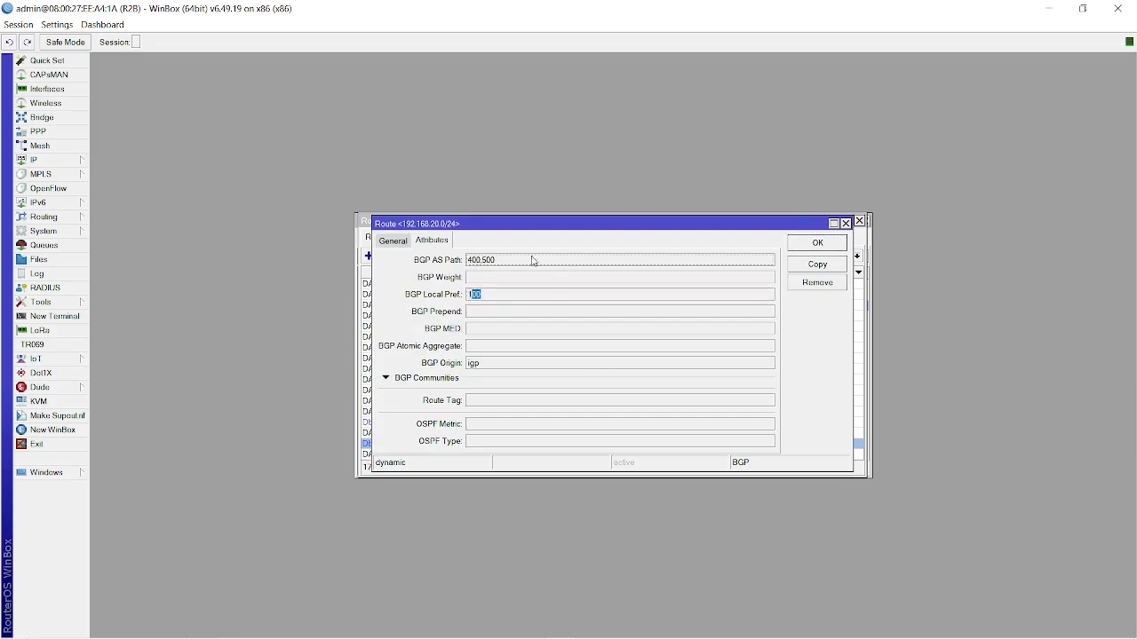
{"action": "left_click", "coordinate": [812, 243]}
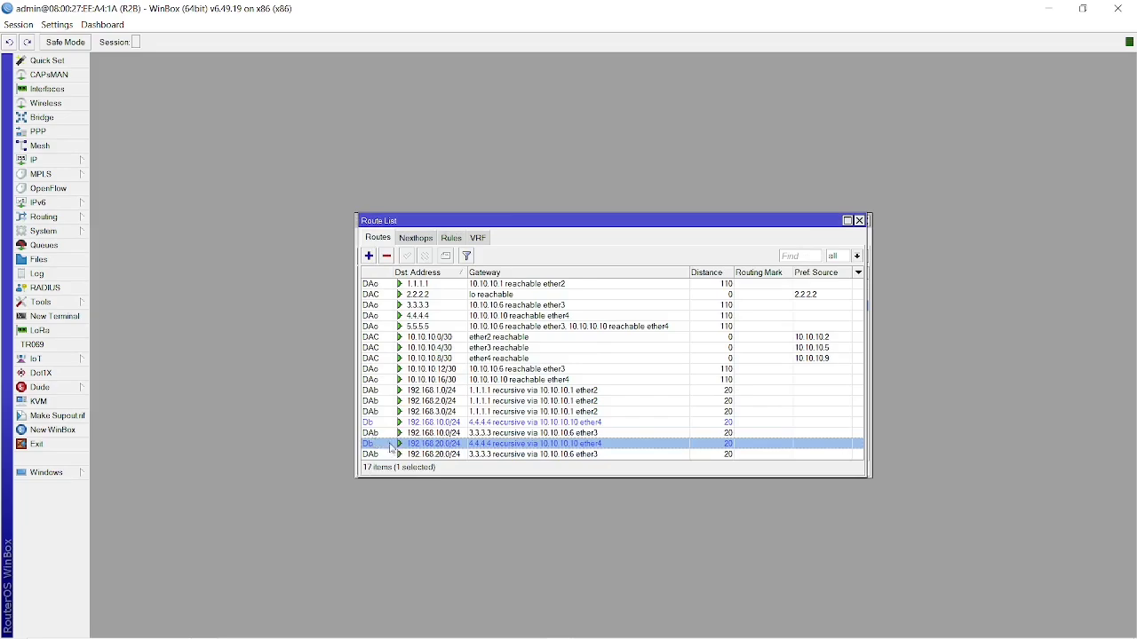
{"action": "double_click", "coordinate": [380, 435]}
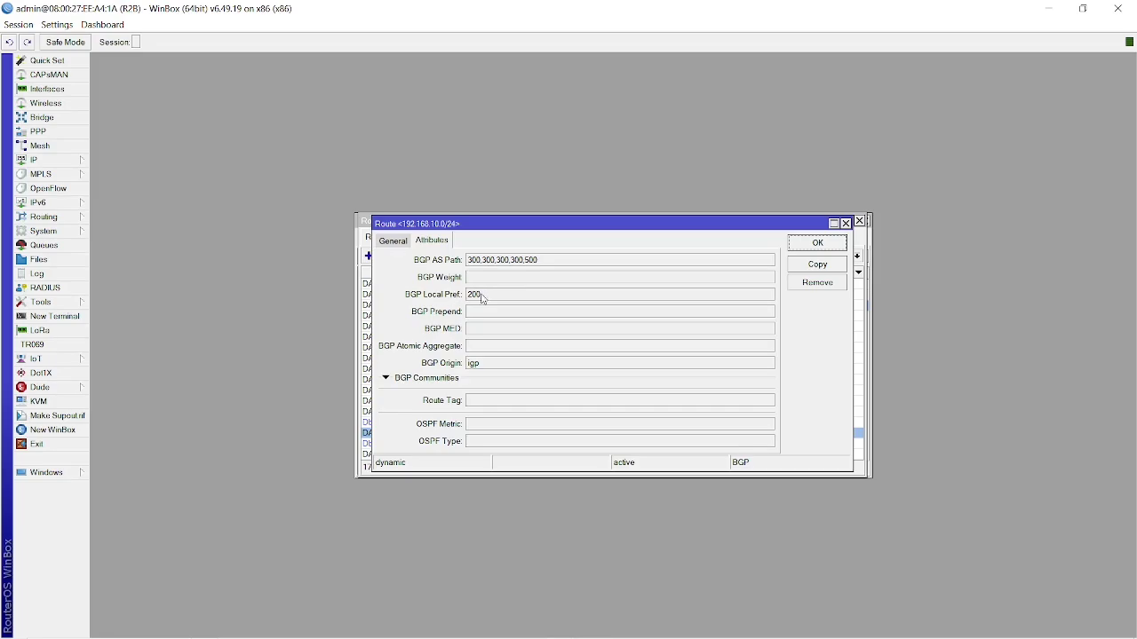
{"action": "left_click", "coordinate": [826, 244]}
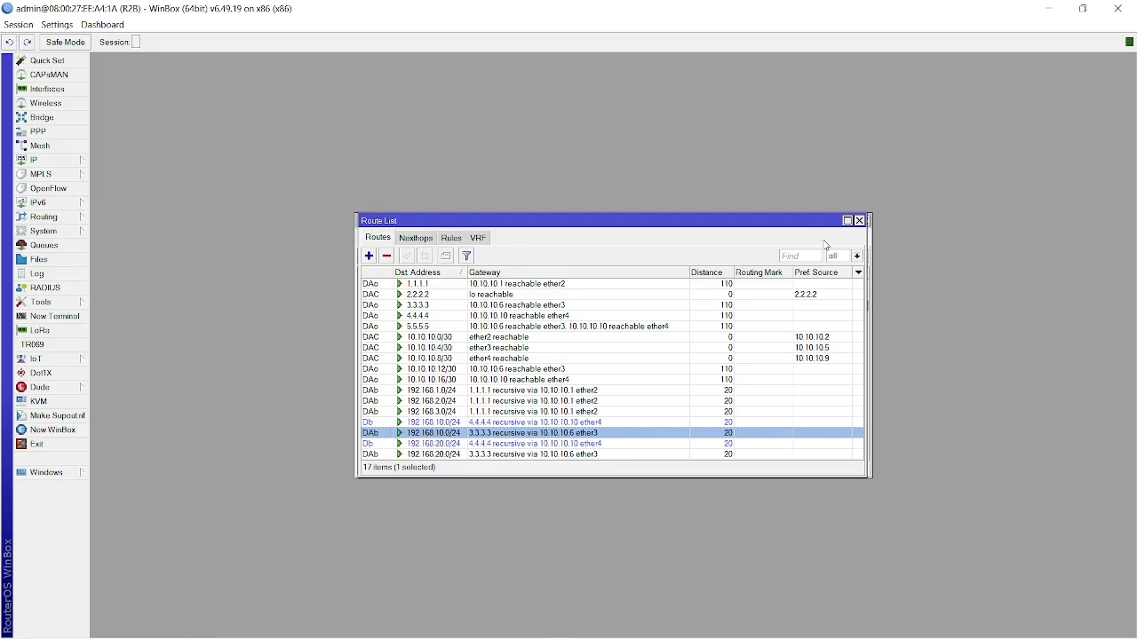
Switch to the AS 300 router's WinBox session and review the BGP prepend setting of its "append 4" route filter
{"action": "key", "text": "alt+Tab"}
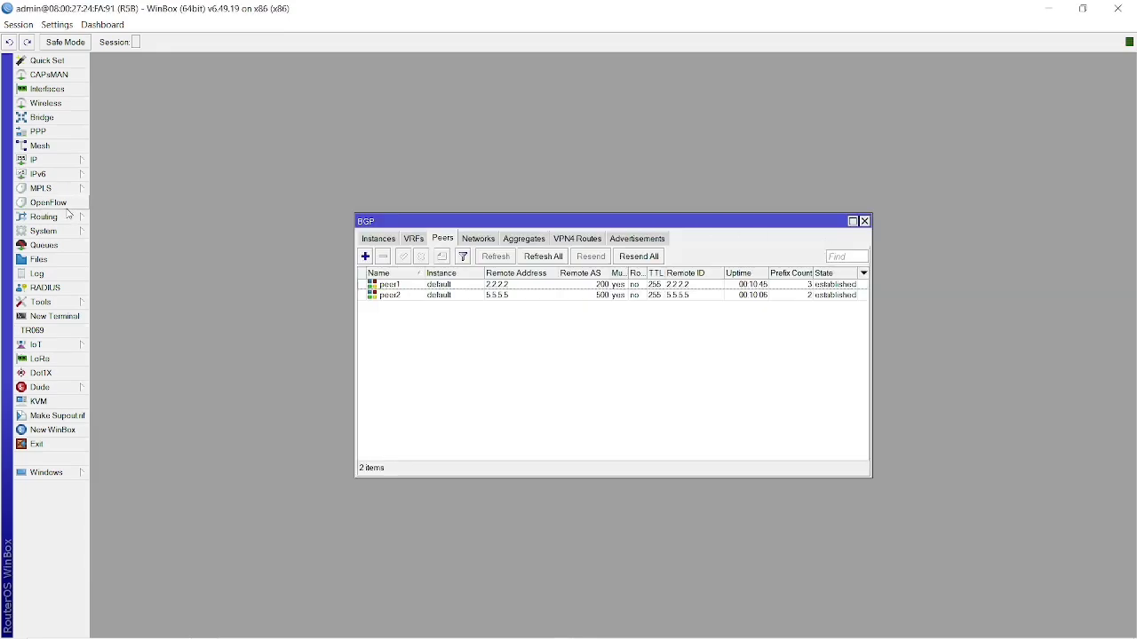
{"action": "left_click", "coordinate": [69, 216]}
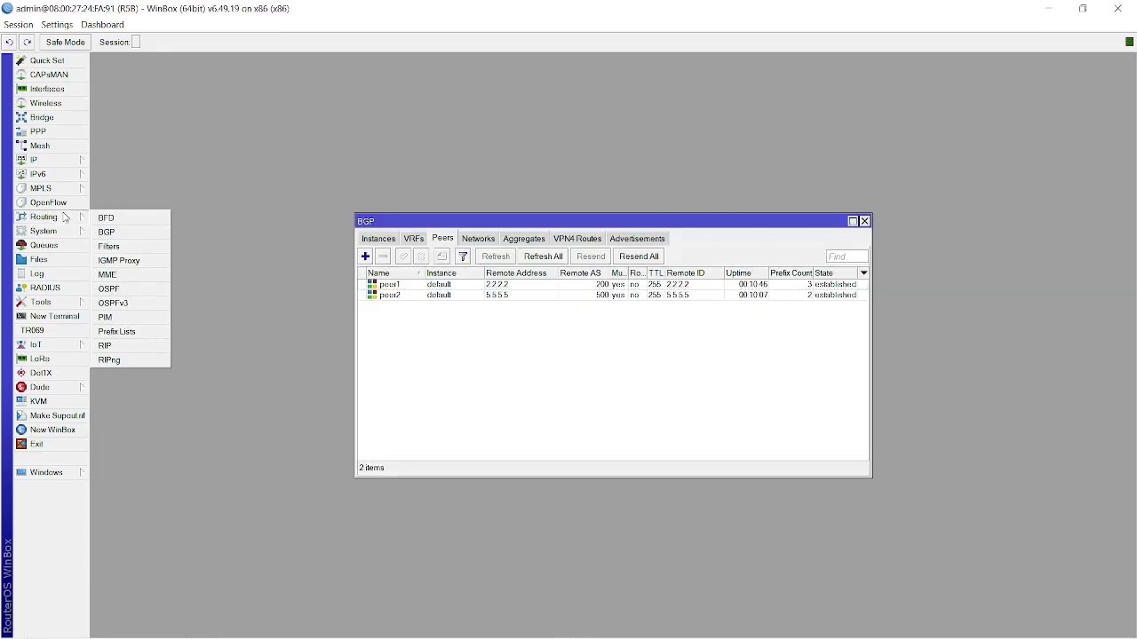
{"action": "left_click", "coordinate": [113, 248]}
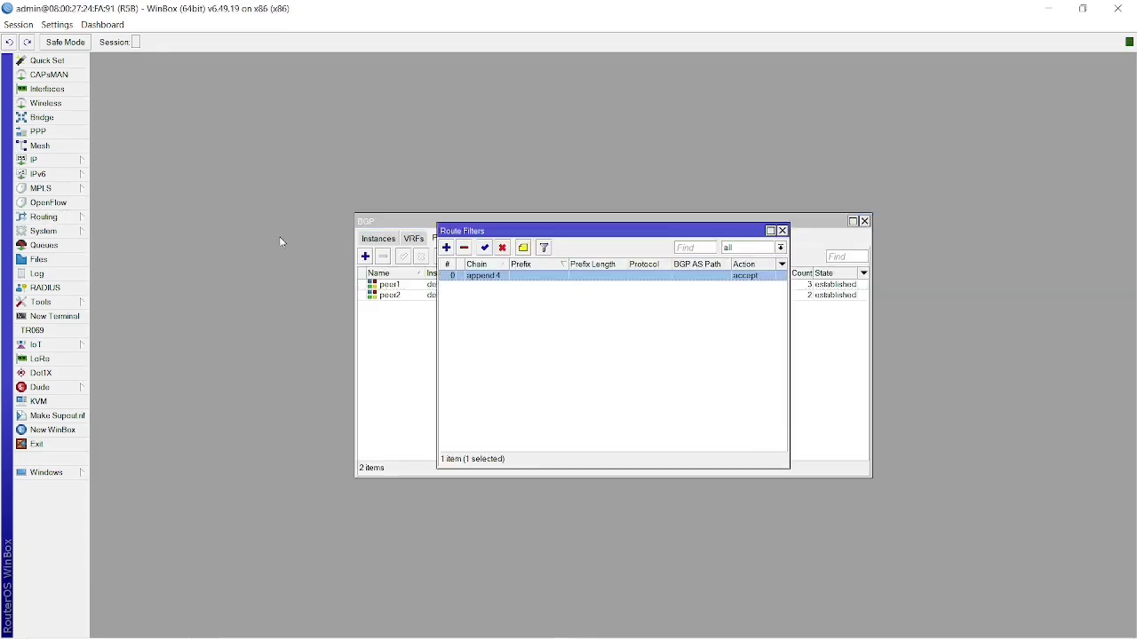
{"action": "double_click", "coordinate": [480, 277]}
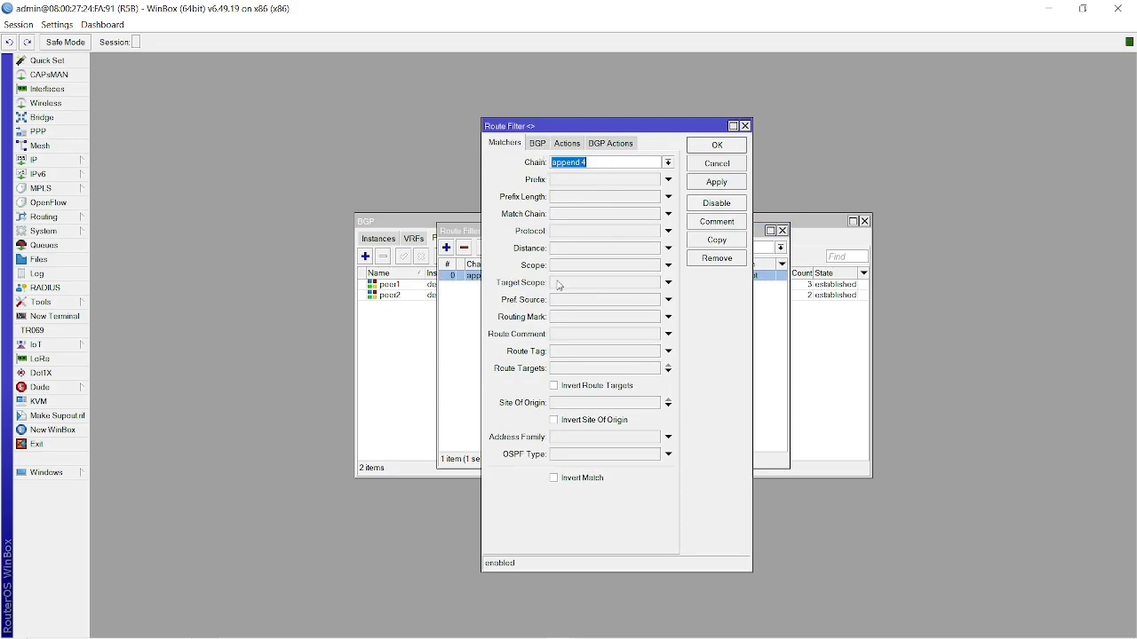
{"action": "left_click", "coordinate": [539, 145]}
{"action": "left_click", "coordinate": [566, 145]}
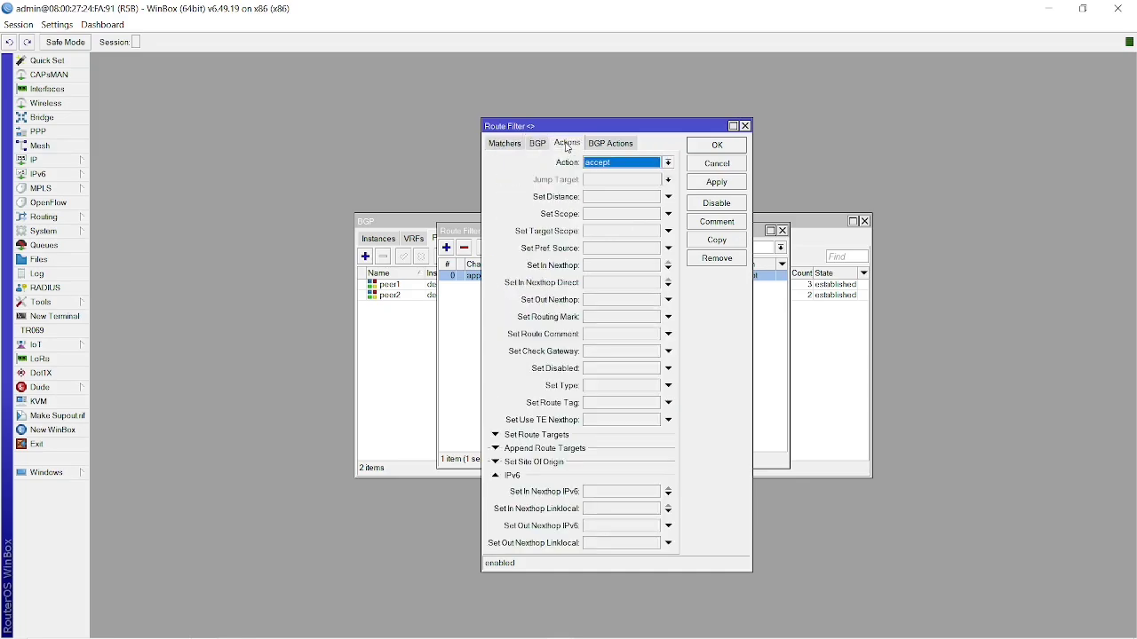
{"action": "left_click", "coordinate": [625, 145]}
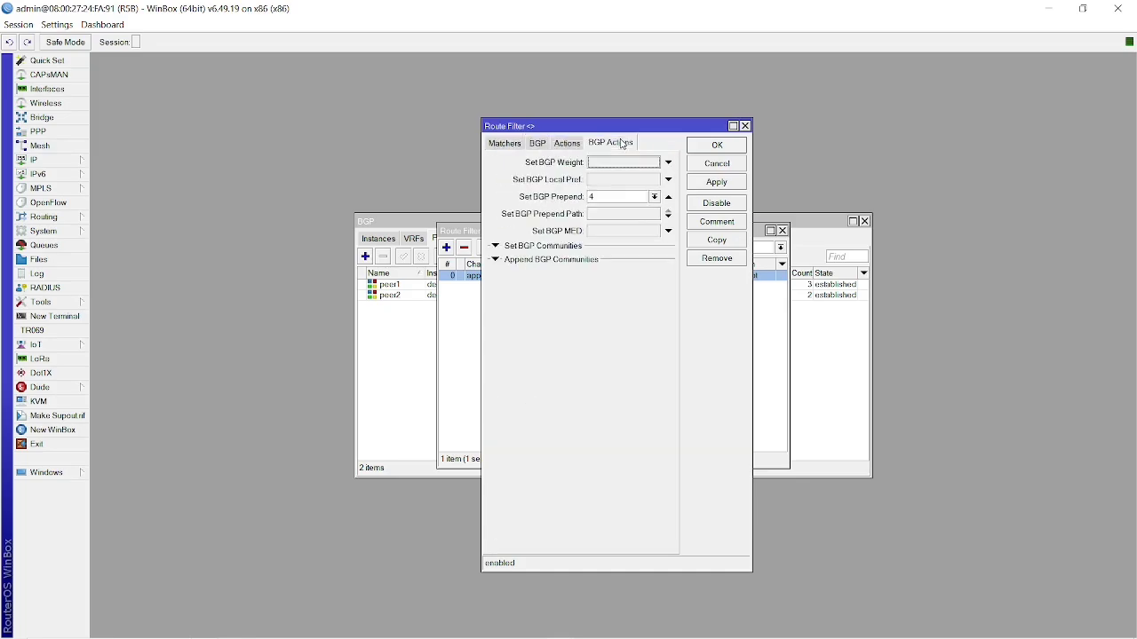
{"action": "left_click", "coordinate": [609, 197]}
{"action": "left_click", "coordinate": [716, 149]}
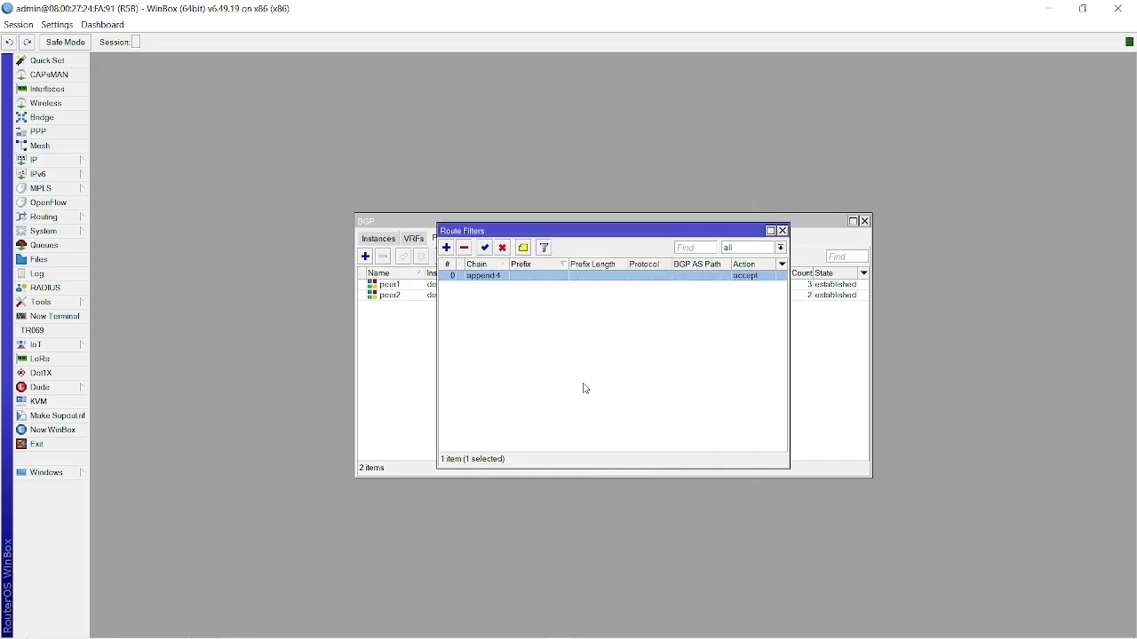
{"action": "left_click", "coordinate": [548, 437]}
Switch back to R2B and review the "lp 200" filter's BGP local preference and the attributes of the inactive 192.168.20.0/24 route
{"action": "key", "text": "alt+Tab"}
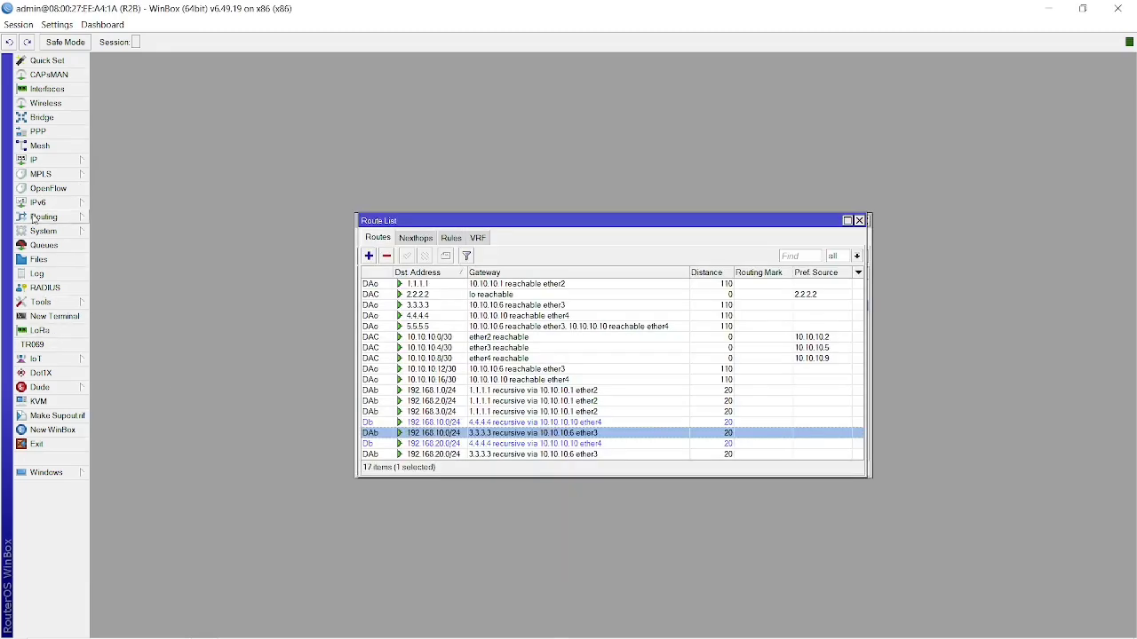
{"action": "left_click", "coordinate": [64, 219]}
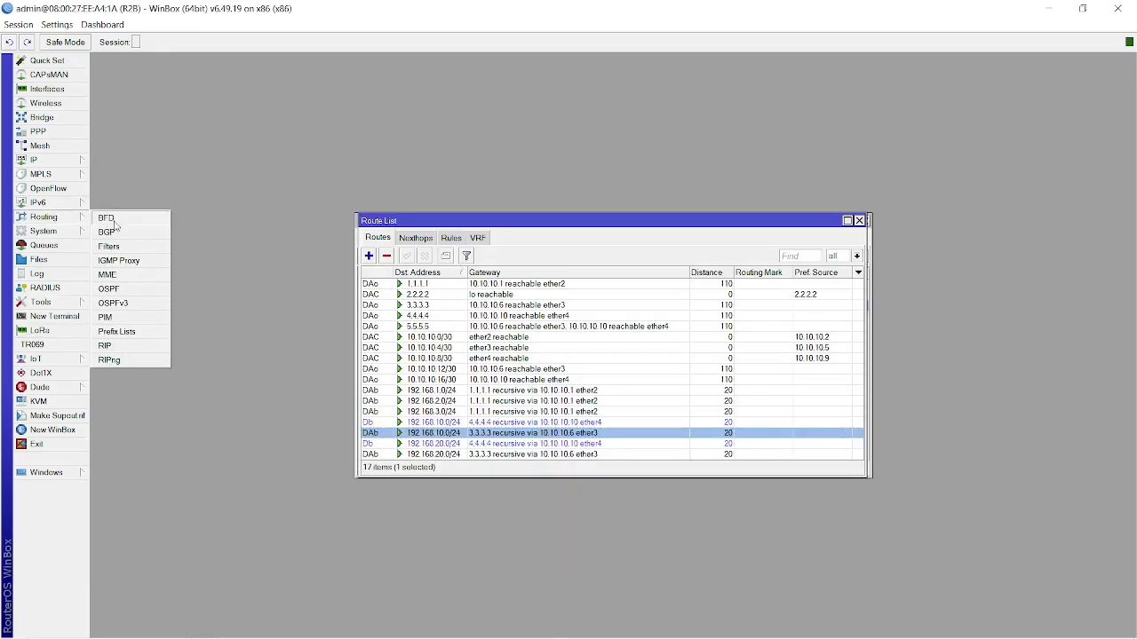
{"action": "left_click", "coordinate": [133, 247]}
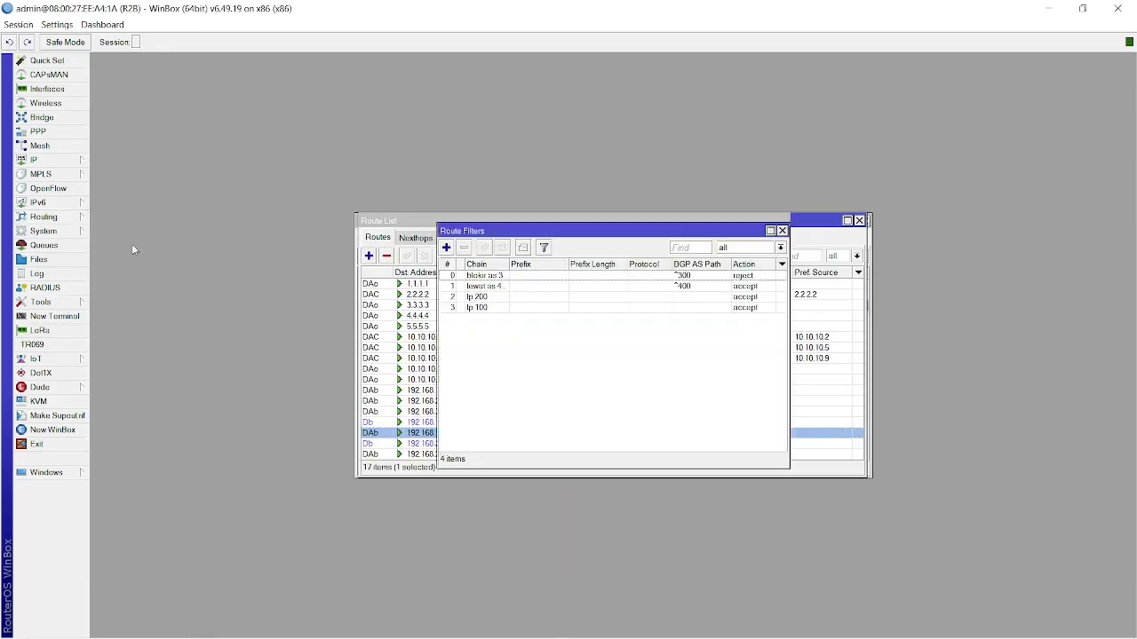
{"action": "double_click", "coordinate": [510, 298]}
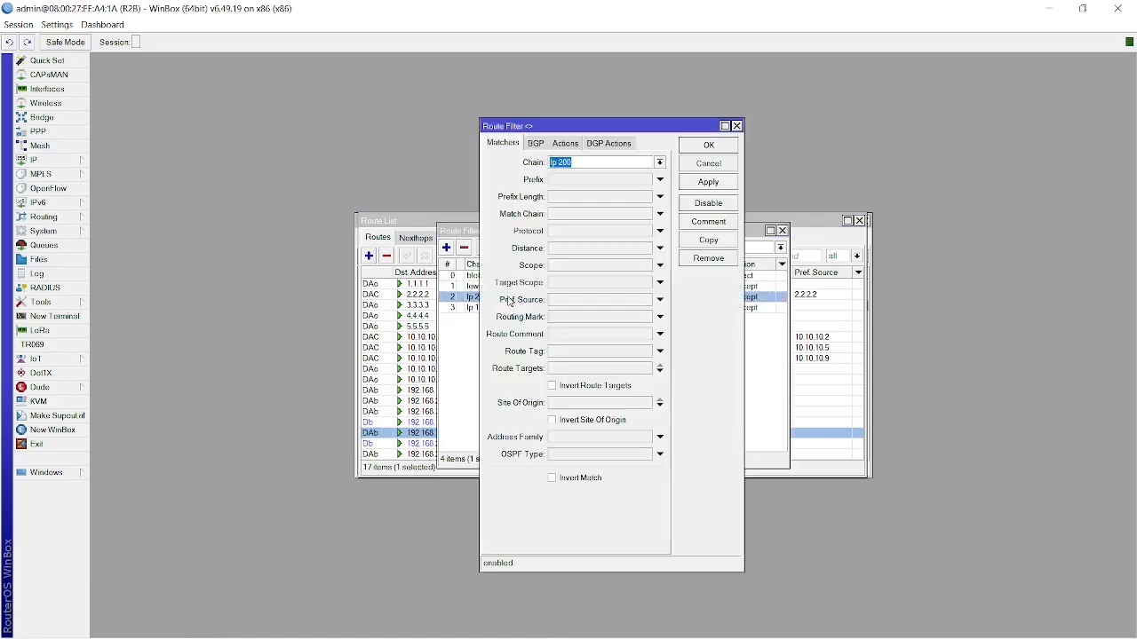
{"action": "left_click", "coordinate": [566, 144]}
{"action": "left_click", "coordinate": [609, 145]}
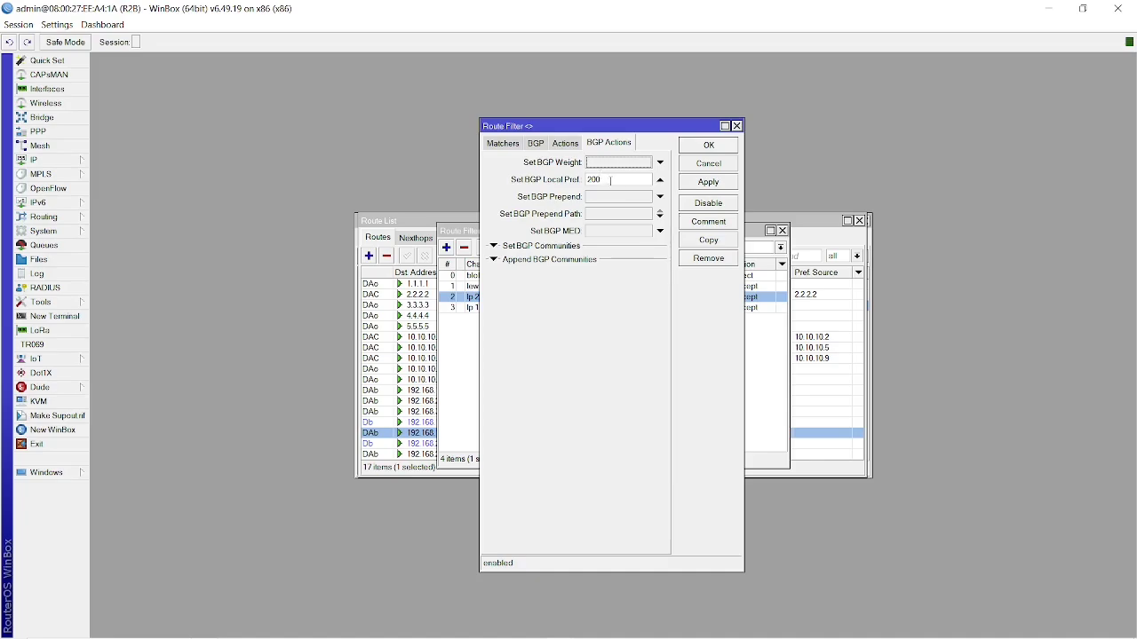
{"action": "left_click", "coordinate": [704, 147]}
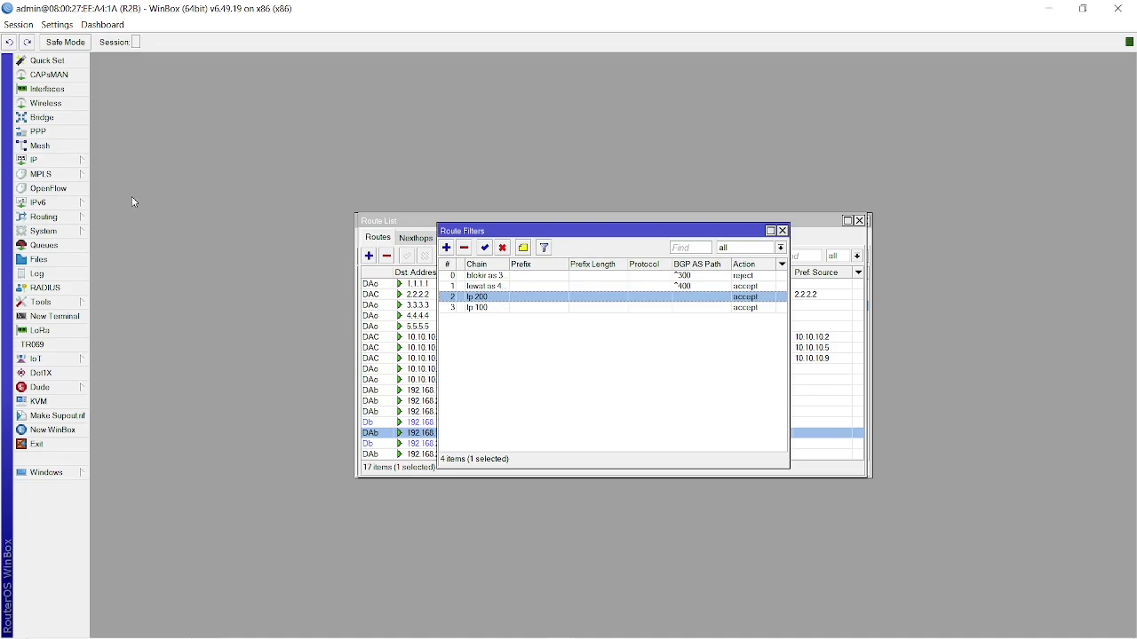
{"action": "double_click", "coordinate": [398, 446]}
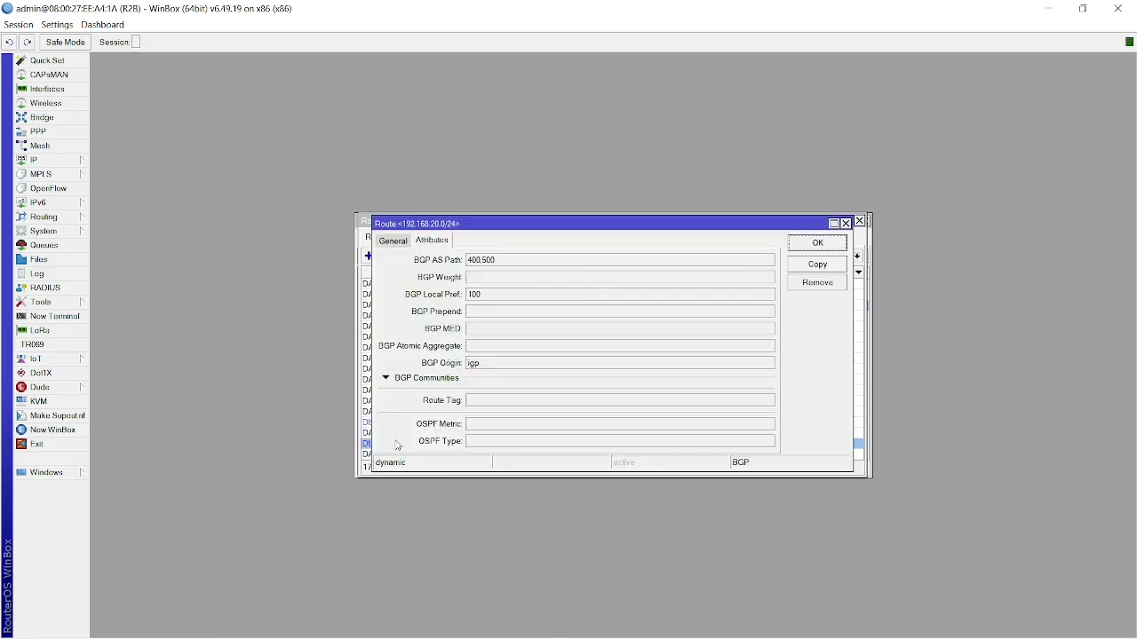
{"action": "left_click", "coordinate": [814, 244]}
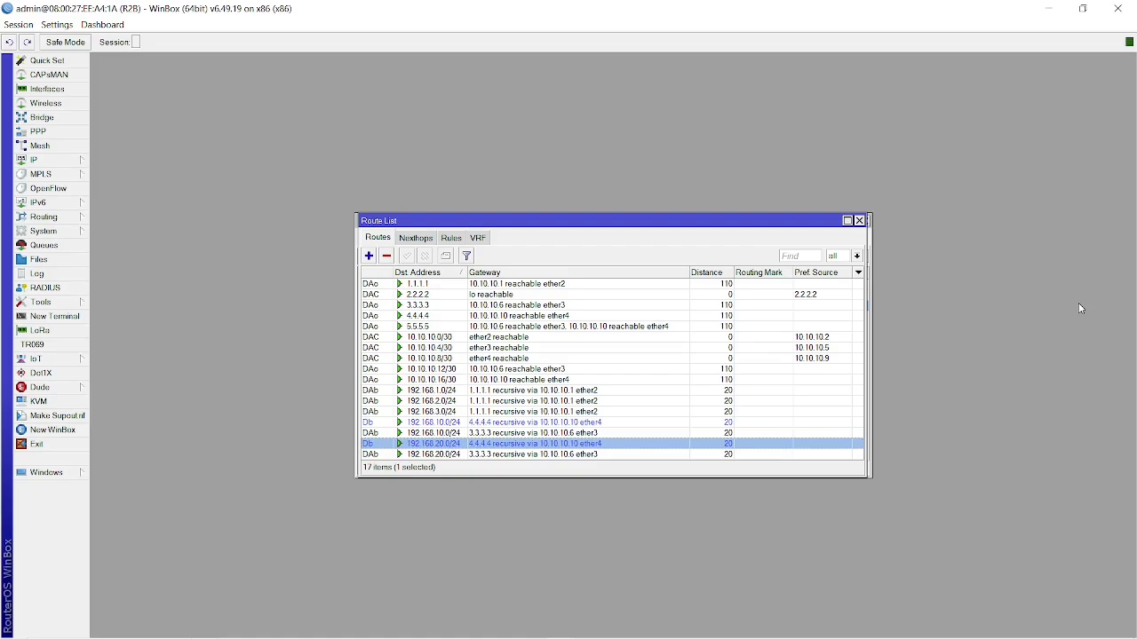
{"action": "key", "text": "alt+Tab"}
{"action": "key", "text": "alt+Tab"}
{"action": "key", "text": "alt+Tab"}
{"action": "key", "text": "alt+Tab"}
{"action": "key", "text": "alt+Tab"}
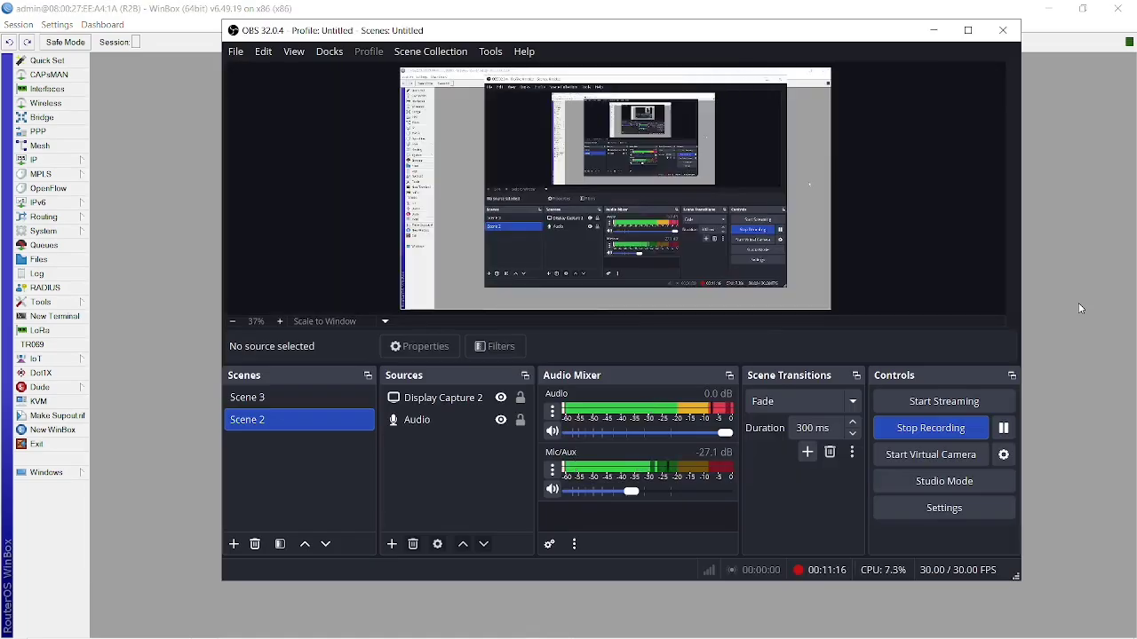